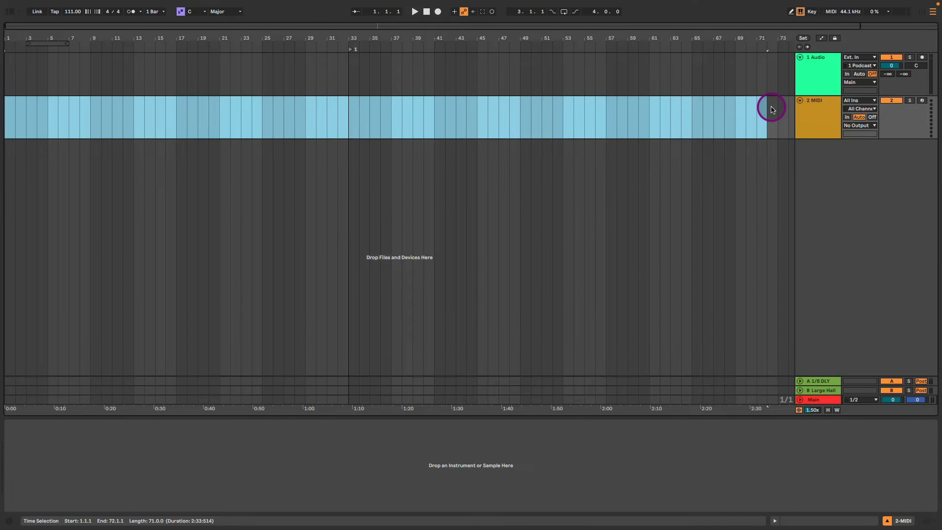
Switch from the Arrangement View to the Session View and compare the 1 Audio and 2 MIDI tracks.
left_click(818, 73)
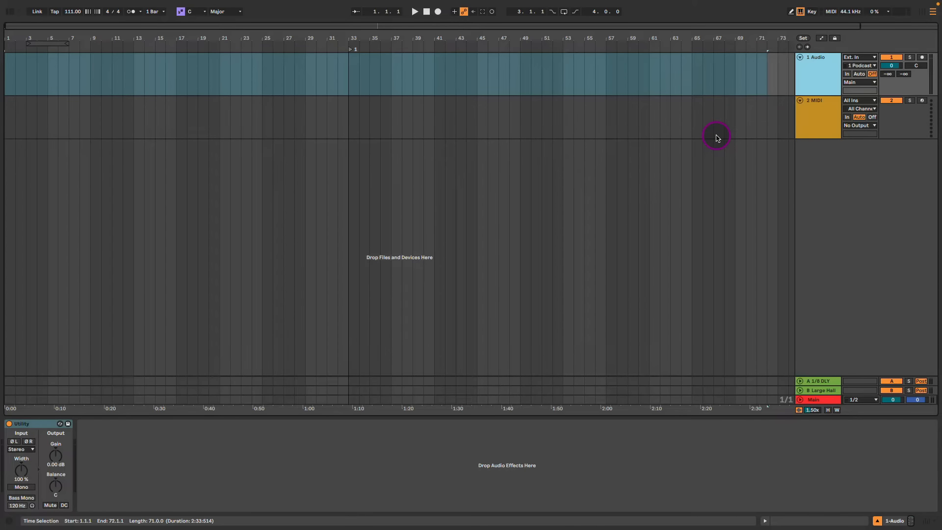
key("Tab")
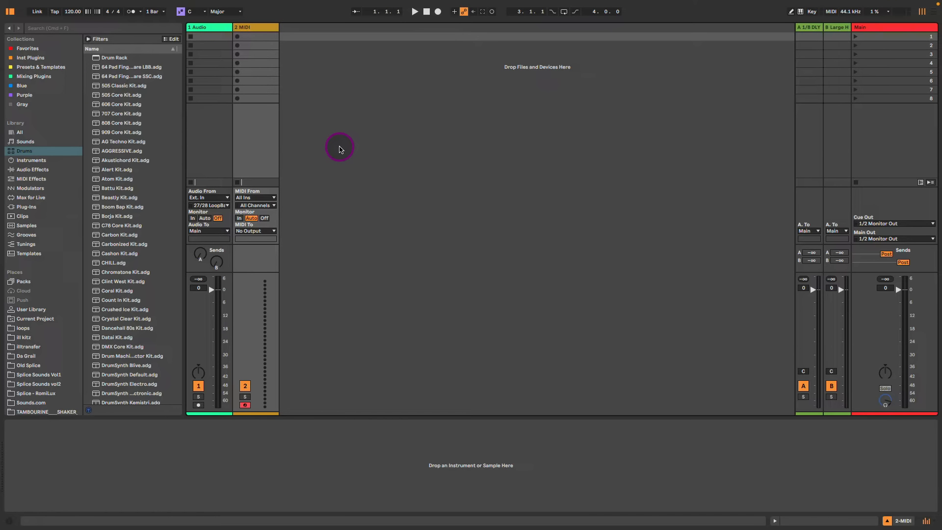
key("Left")
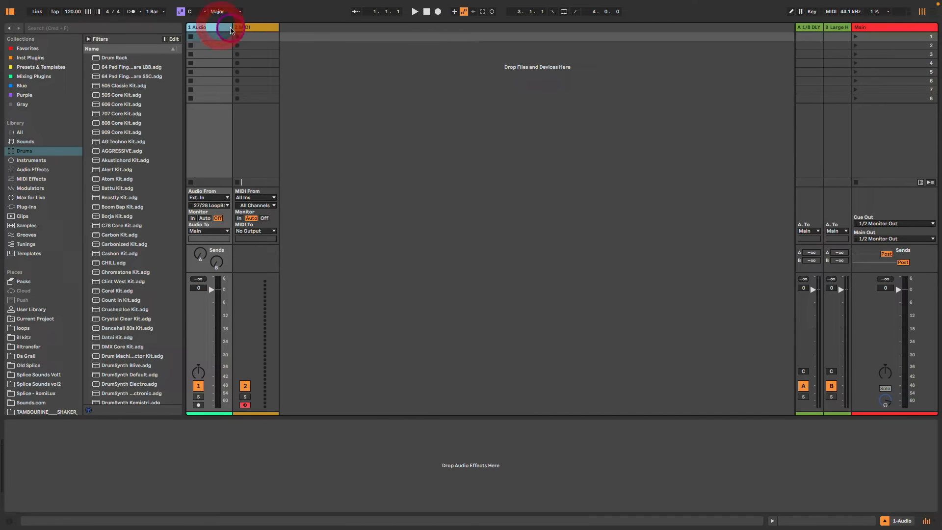
left_click(250, 28)
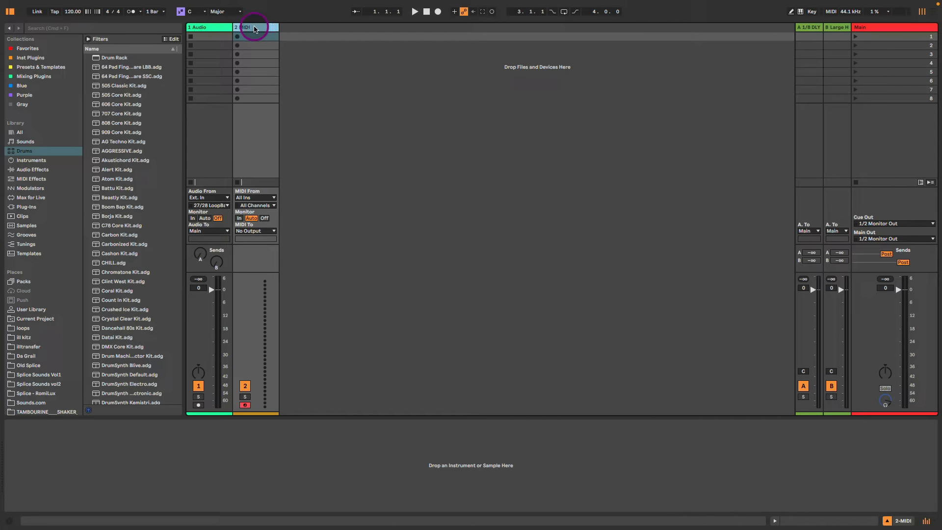
left_click(212, 28)
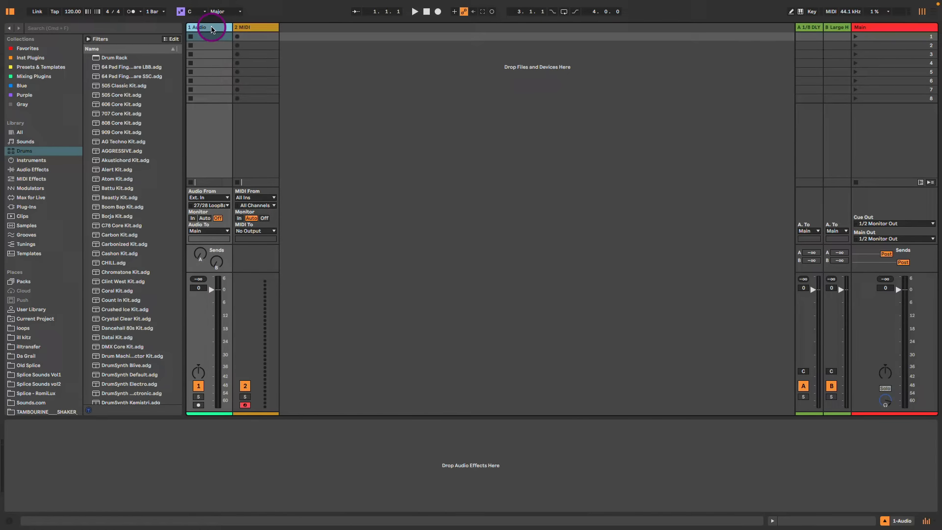
left_click(268, 28)
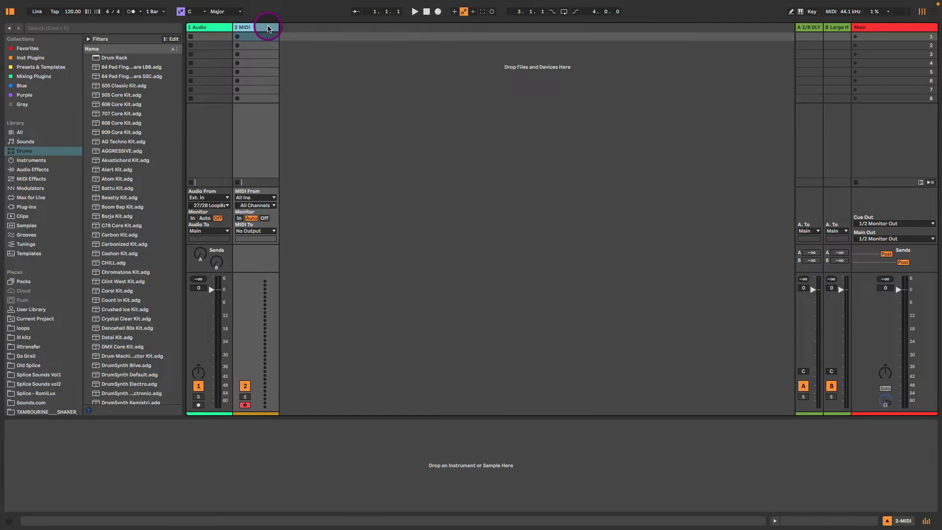
left_click(214, 28)
Look over the empty clip slots of the 1 Audio track by highlighting them from the first to the last.
left_click(213, 36)
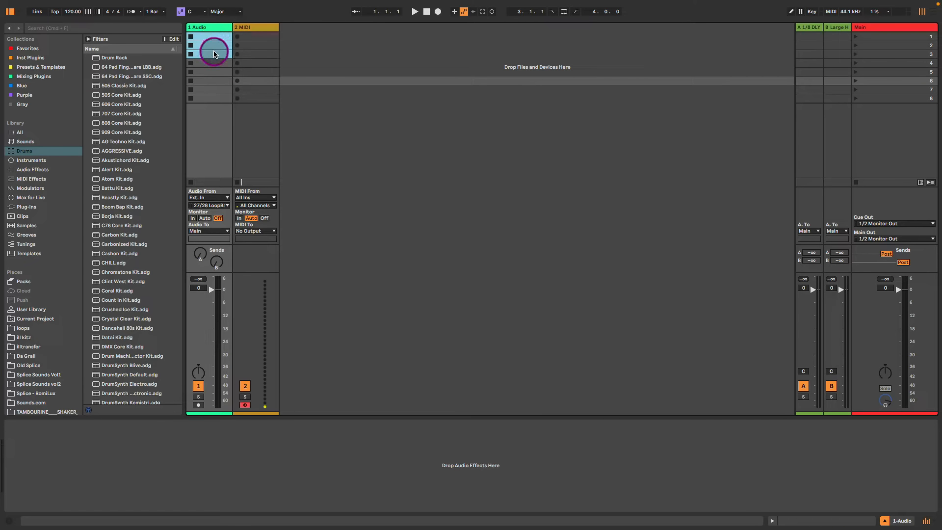
left_click_drag(214, 51, 211, 84)
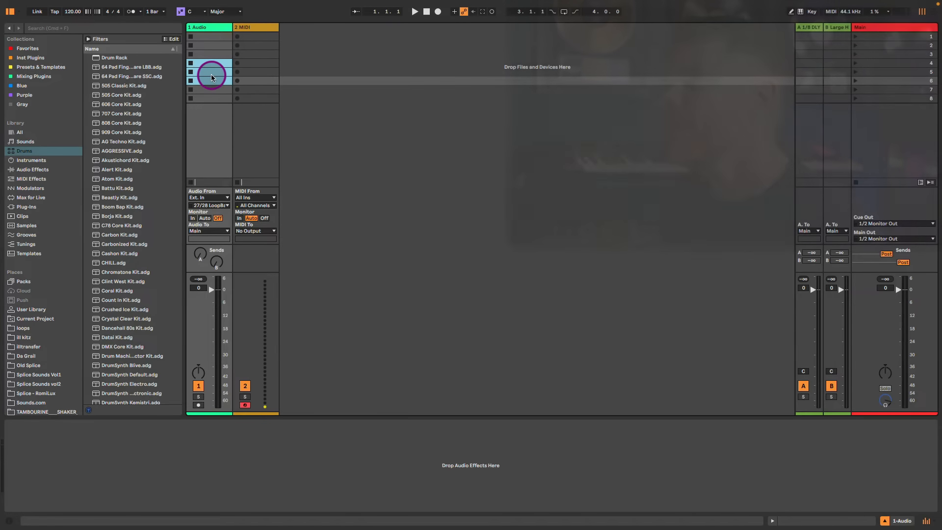
left_click_drag(213, 40, 212, 98)
left_click(211, 37)
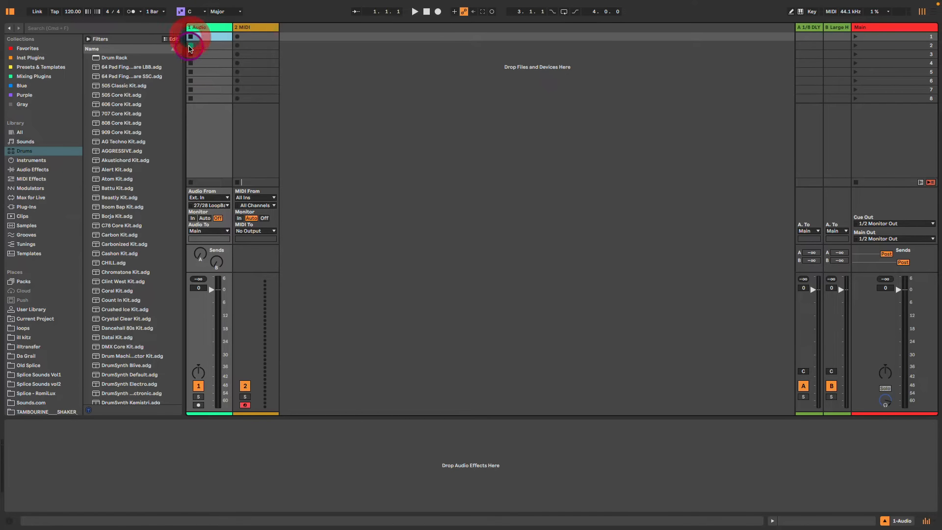
Record a MIDI clip into the third clip slot of the 2 MIDI track.
left_click(249, 28)
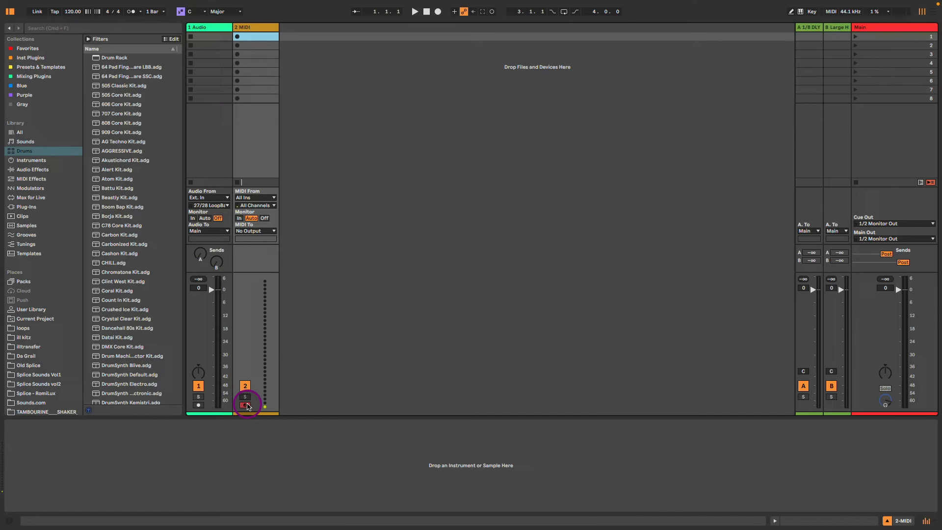
left_click(265, 45)
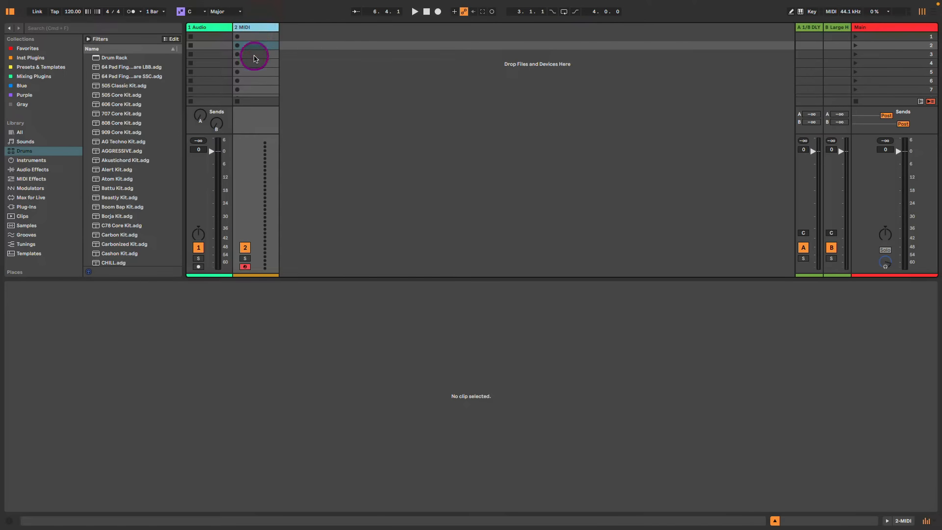
left_click(254, 56)
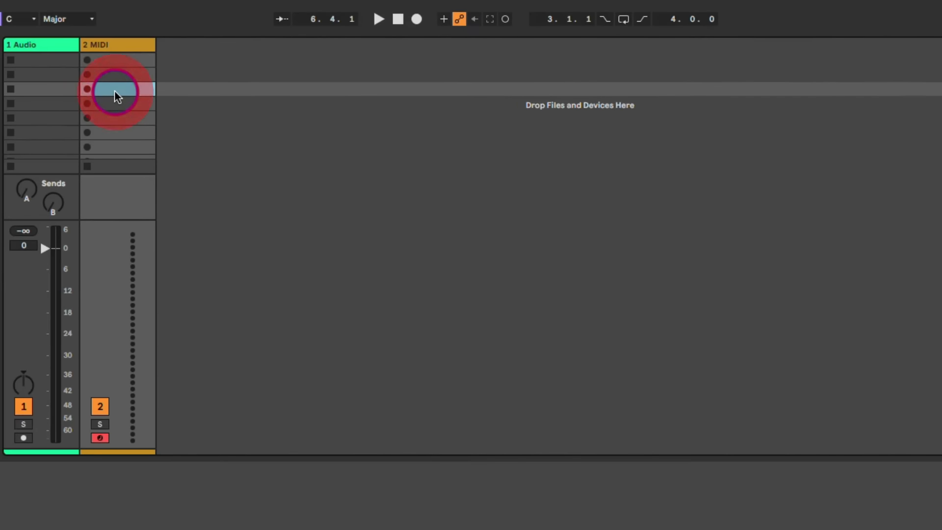
left_click(87, 90)
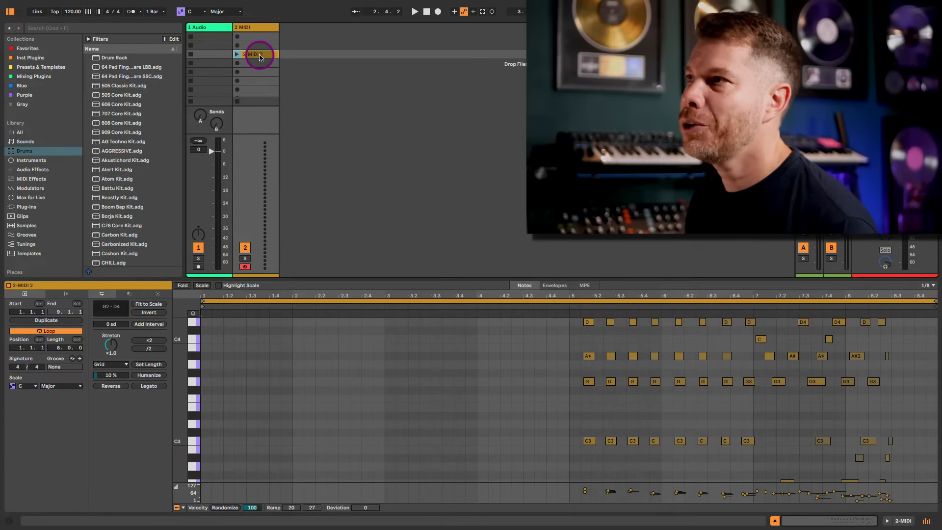
left_click(239, 65)
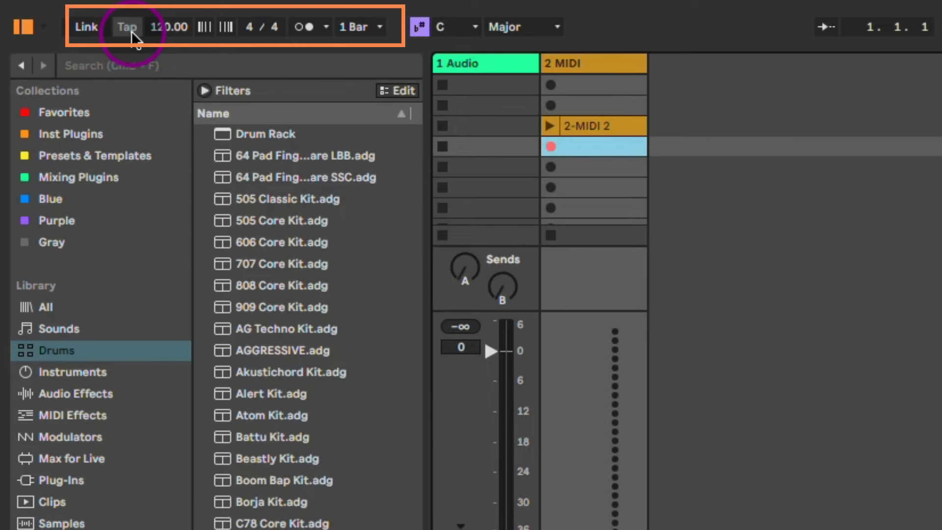
Set the project tempo to 114 BPM with tap tempo and try out the metronome and its settings.
left_click(133, 36)
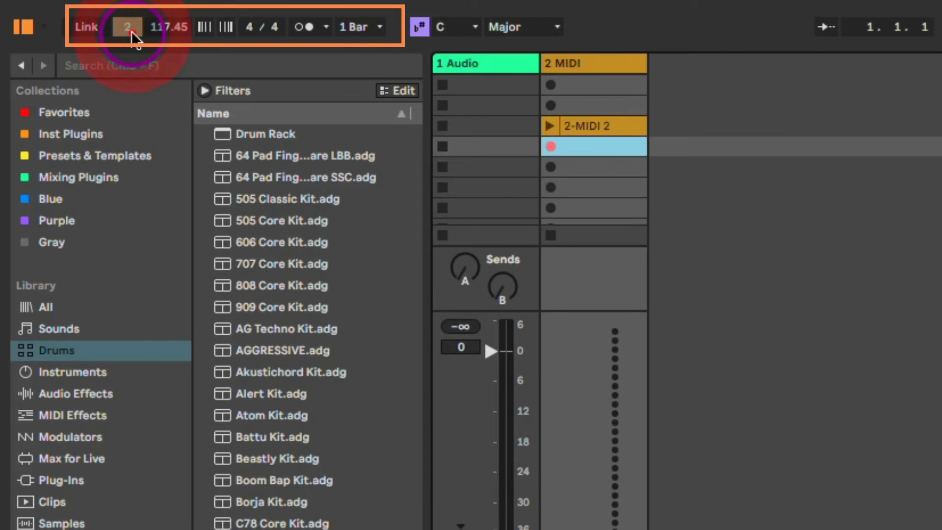
left_click(132, 37)
left_click(133, 38)
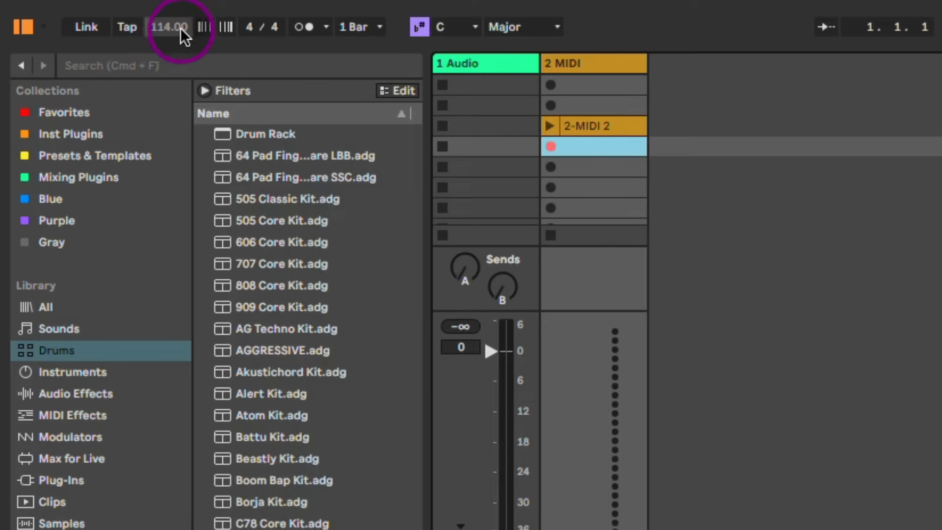
left_click(308, 25)
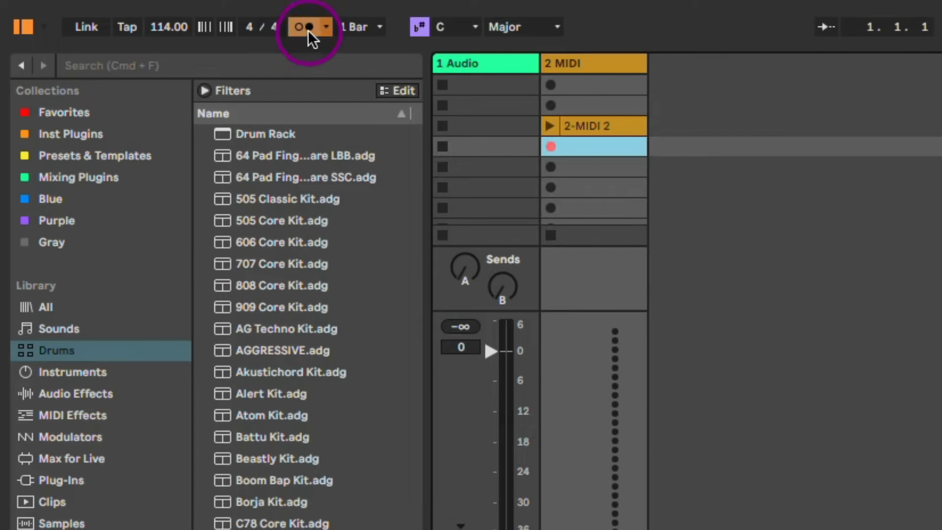
left_click(324, 25)
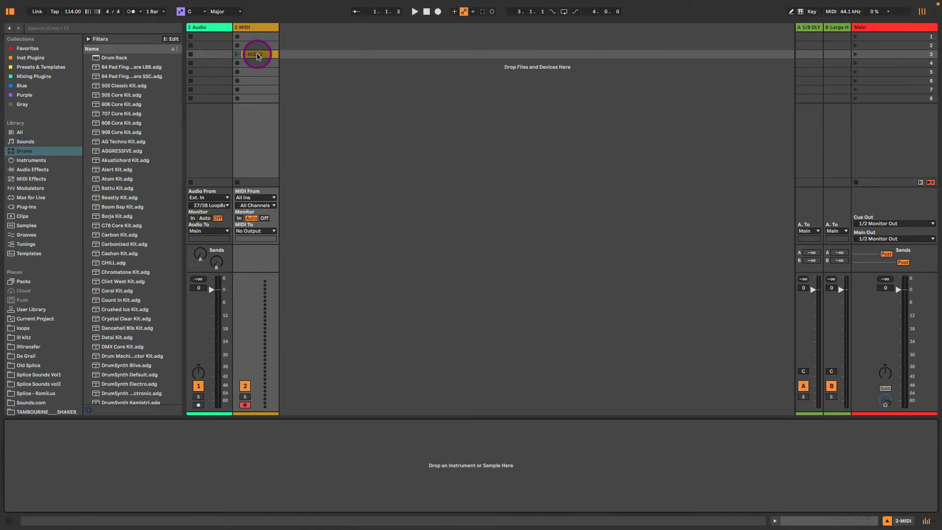
Show the notes of the 2-MIDI 2 clip, play the clip and stop playback.
left_click(257, 55)
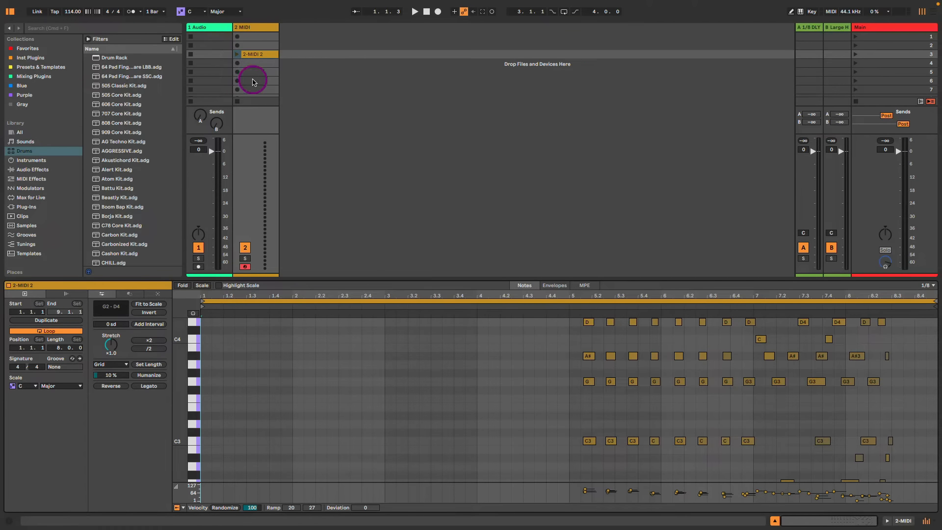
left_click(237, 54)
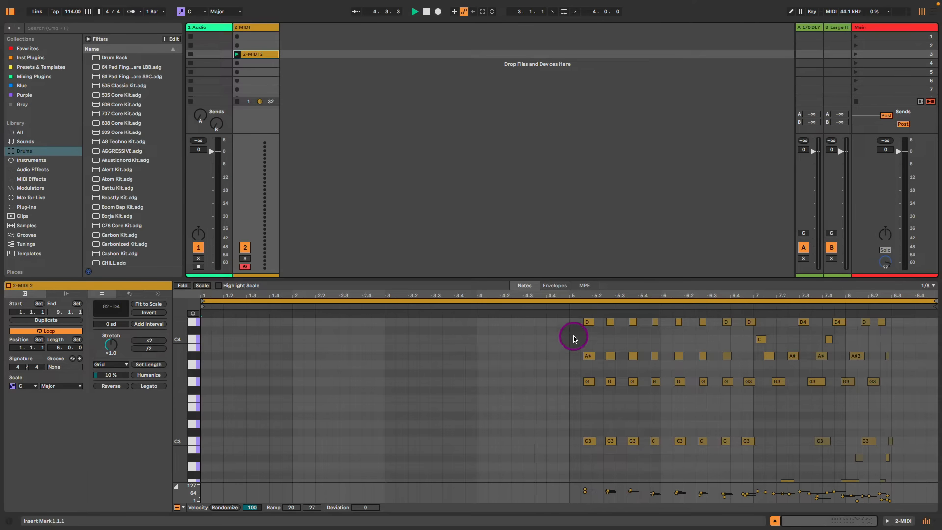
key("space")
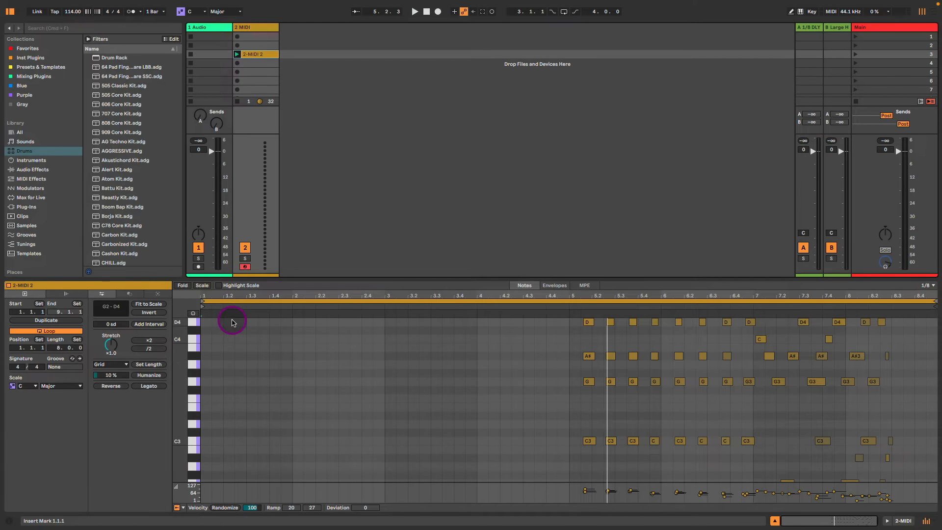
Move the 2-MIDI 2 clip's loop start to bar 5, giving a four-bar loop, and launch the clip.
left_click(201, 302)
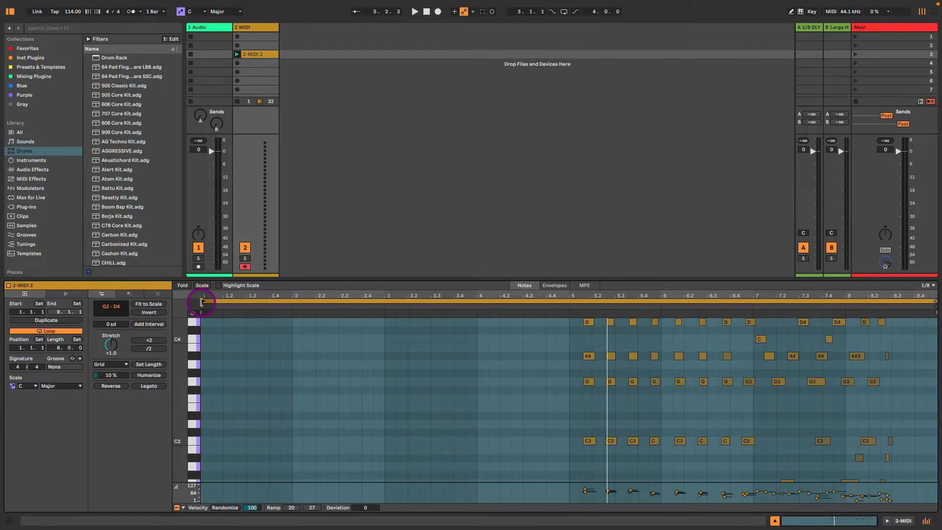
left_click_drag(201, 302, 572, 338)
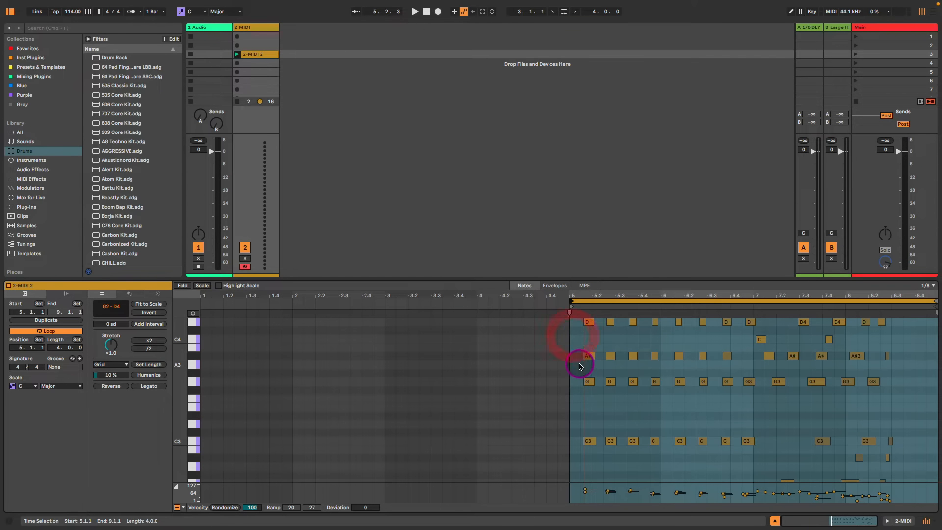
left_click(236, 54)
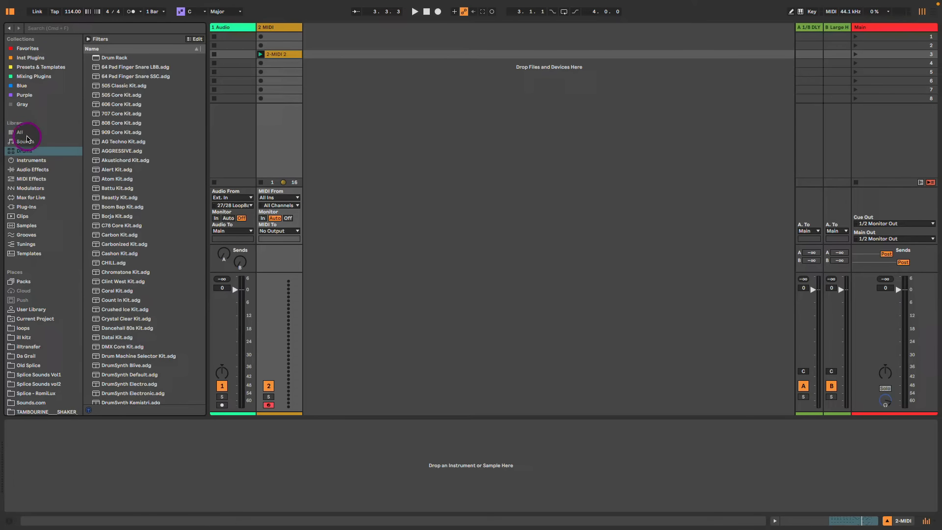
Browse the Drums, Instruments and Audio Effects categories of the library.
left_click(25, 150)
left_click(31, 160)
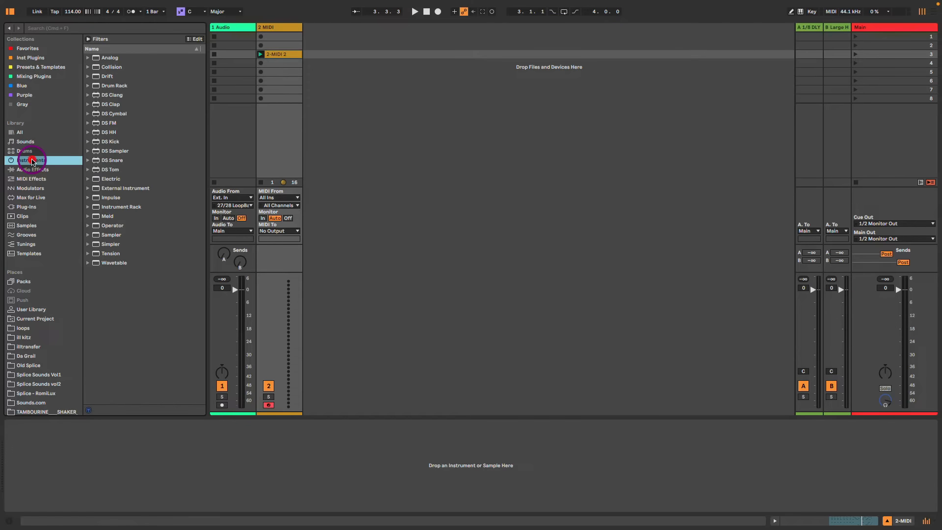
left_click(32, 169)
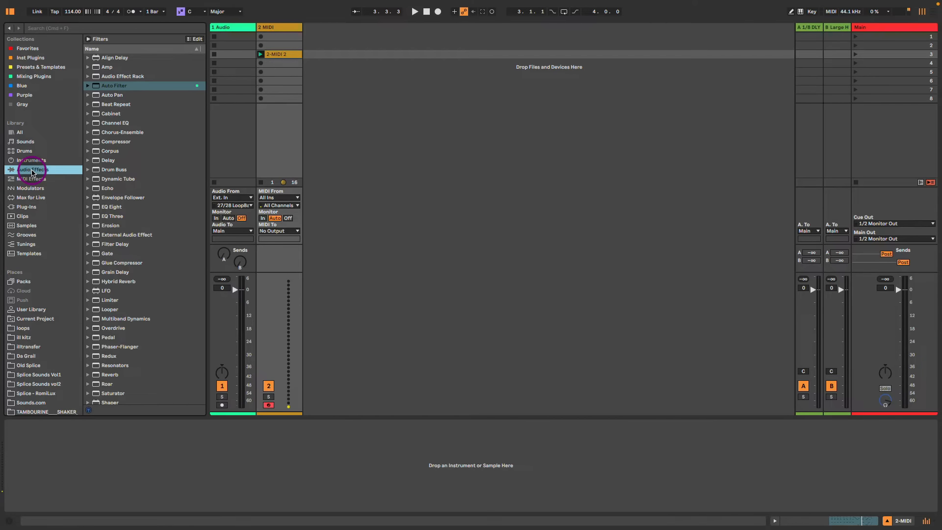
Search the library for "bass", limit it to Instruments and filter the results by the Sub character.
left_click(44, 28)
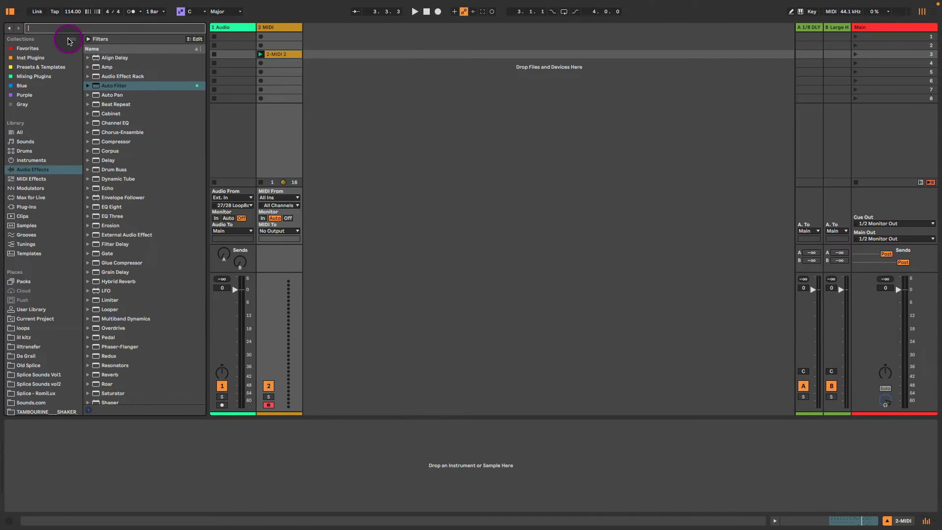
type("bass")
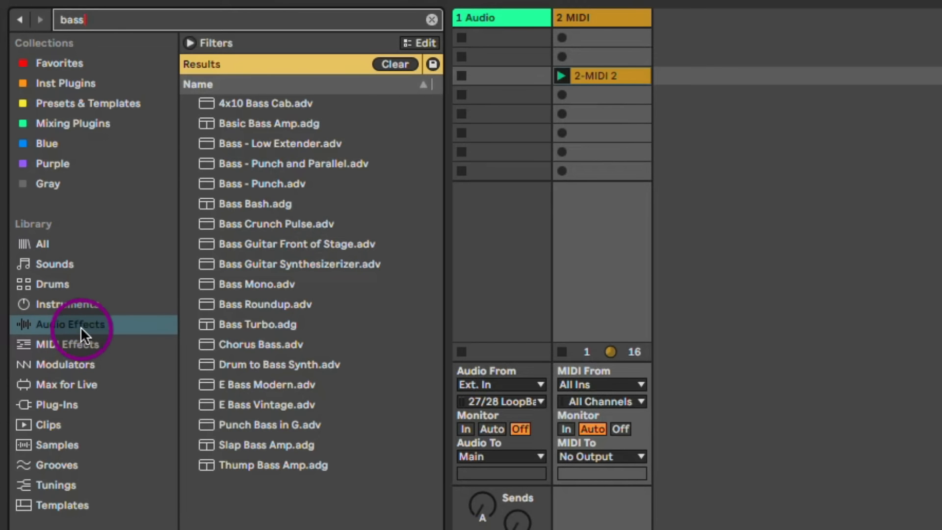
left_click(73, 302)
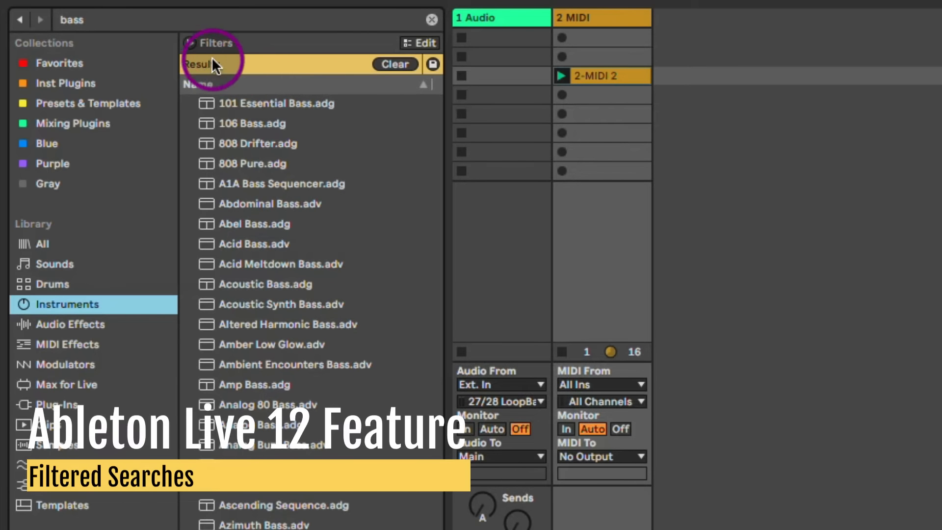
left_click(189, 42)
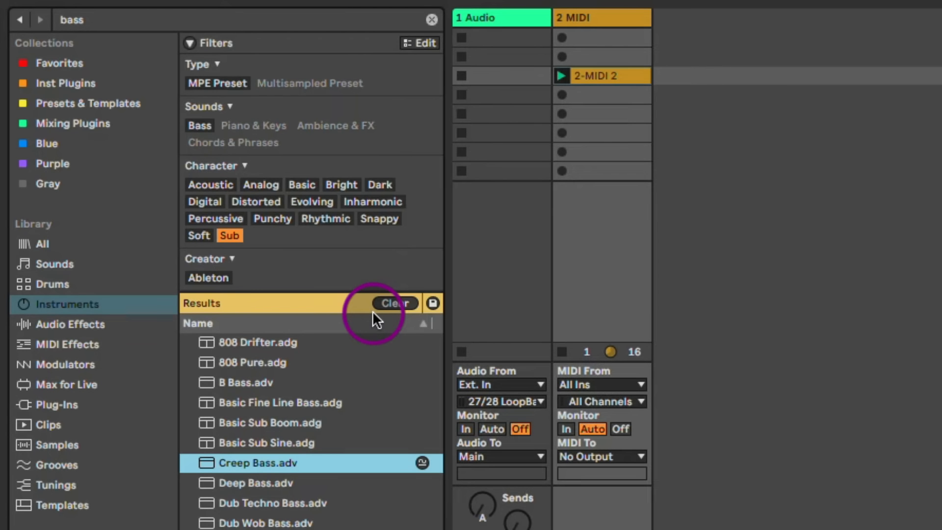
Find presets that sound similar to Creep Bass.adv and look through the similarity-ranked list.
left_click(422, 463)
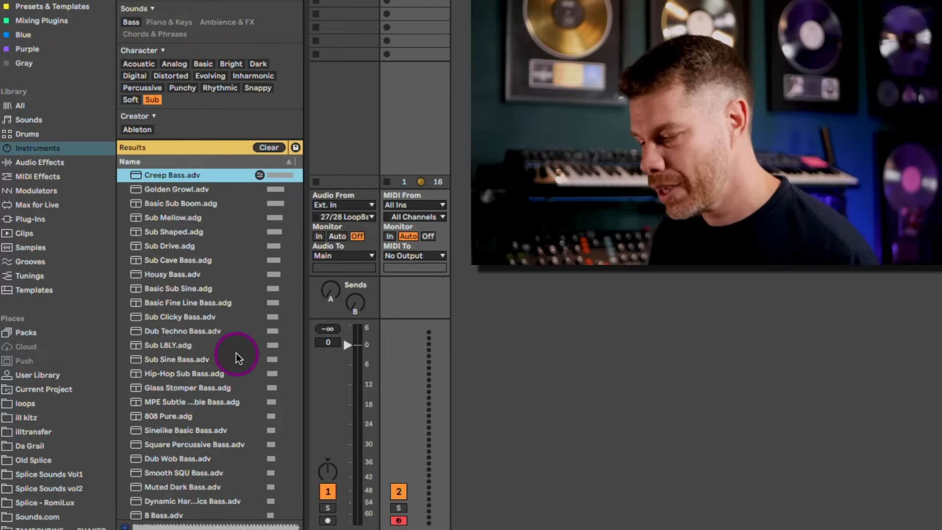
scroll(232, 380, "down", 3)
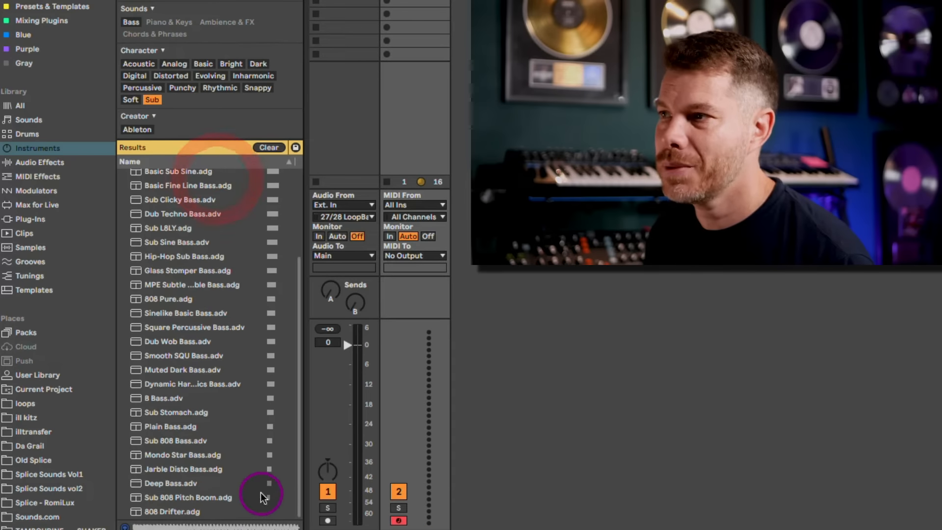
scroll(252, 449, "up", 3)
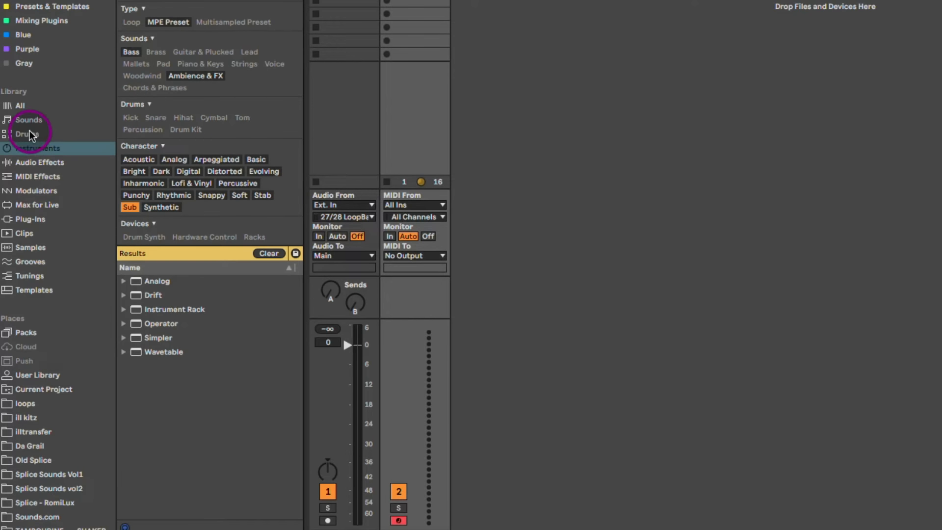
Browse the Drums category and preview the 707 Core Kit.adg.
left_click(27, 133)
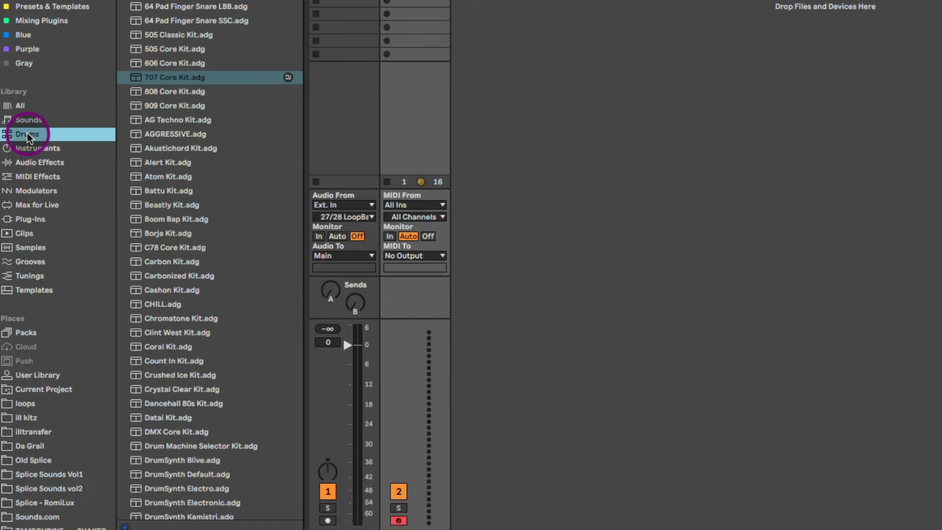
left_click(161, 81)
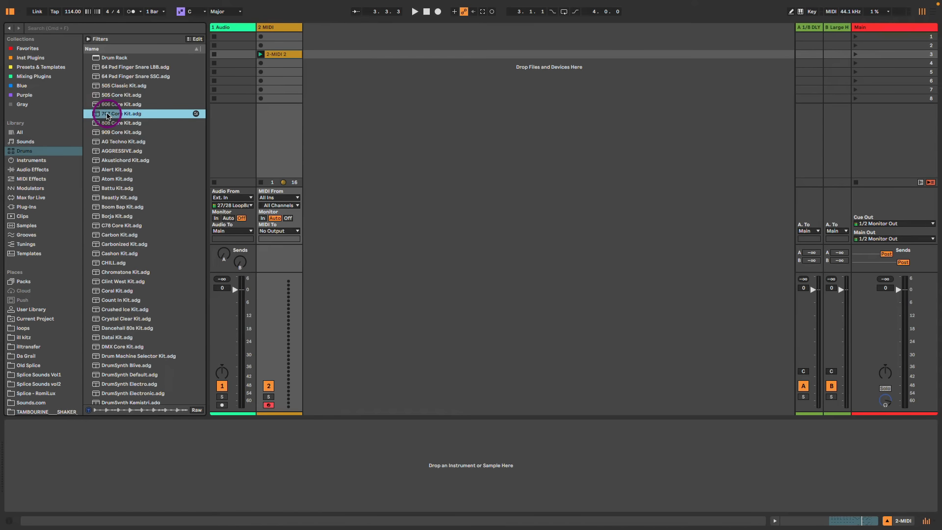
Load 707 Core Kit.adg onto the existing MIDI track.
left_click_drag(104, 115, 282, 42)
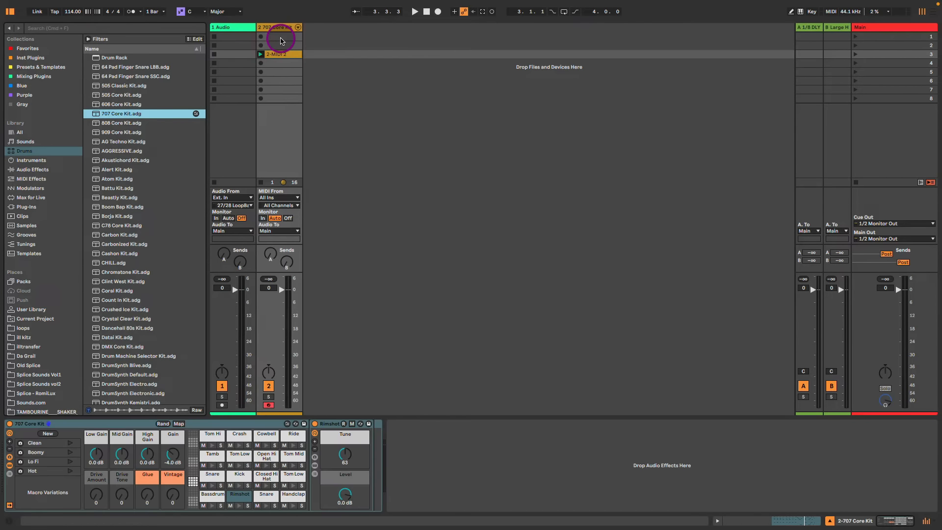
Add 707 Core Kit.adg as a new track in the empty device area, delete that track and reselect the original 707 Core Kit track.
left_click(105, 114)
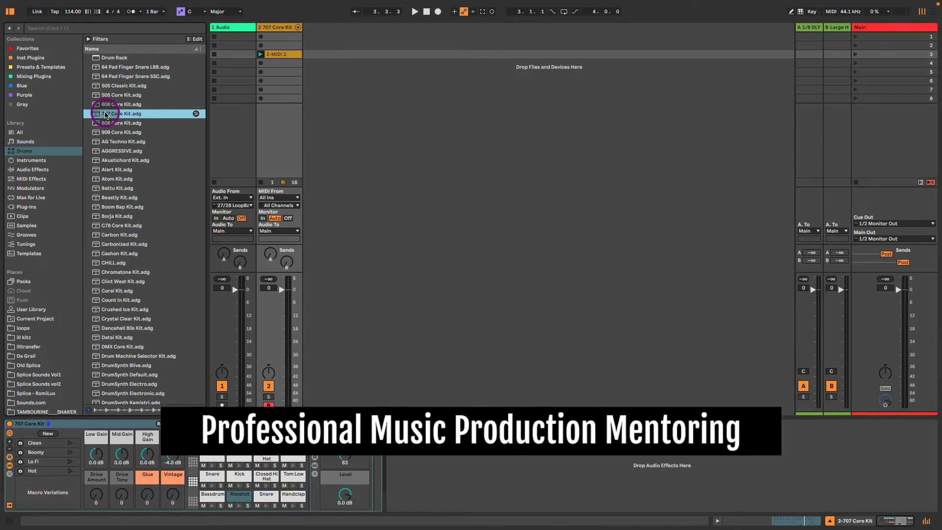
left_click_drag(105, 115, 415, 66)
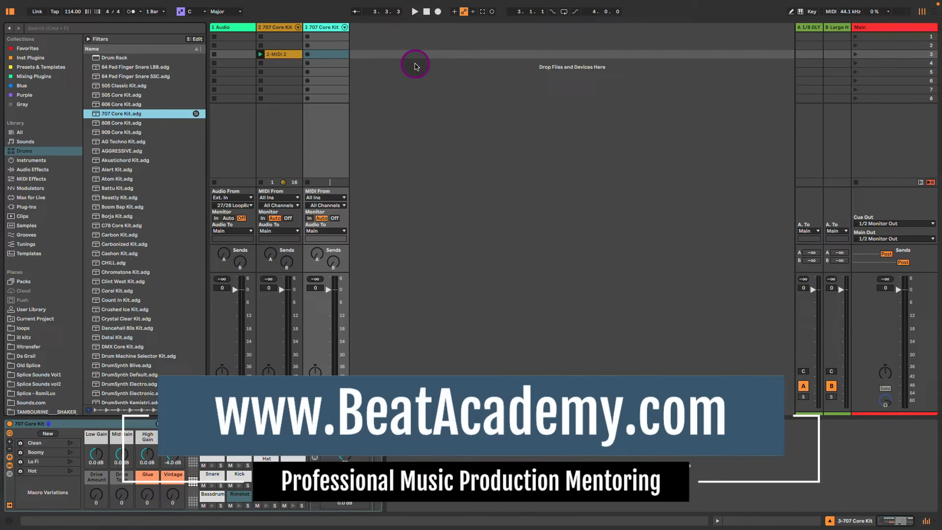
left_click(321, 28)
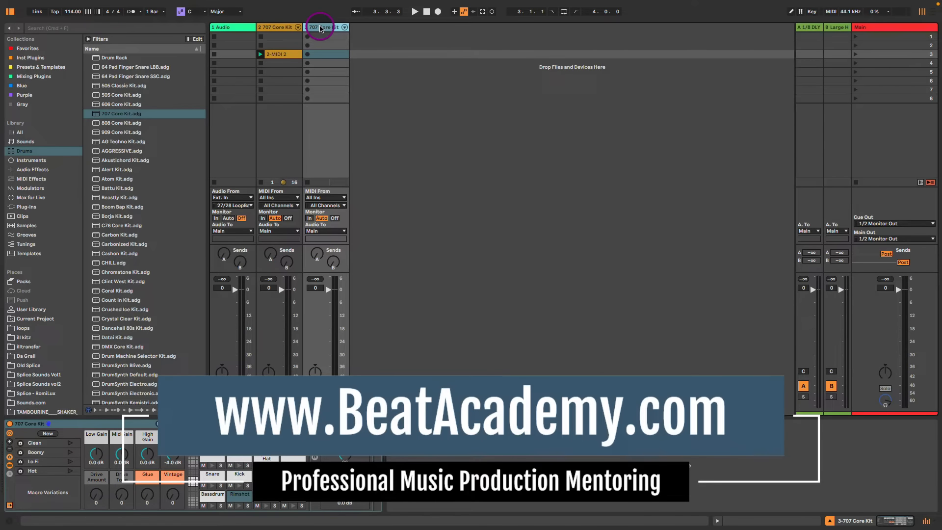
key("Delete")
left_click(275, 27)
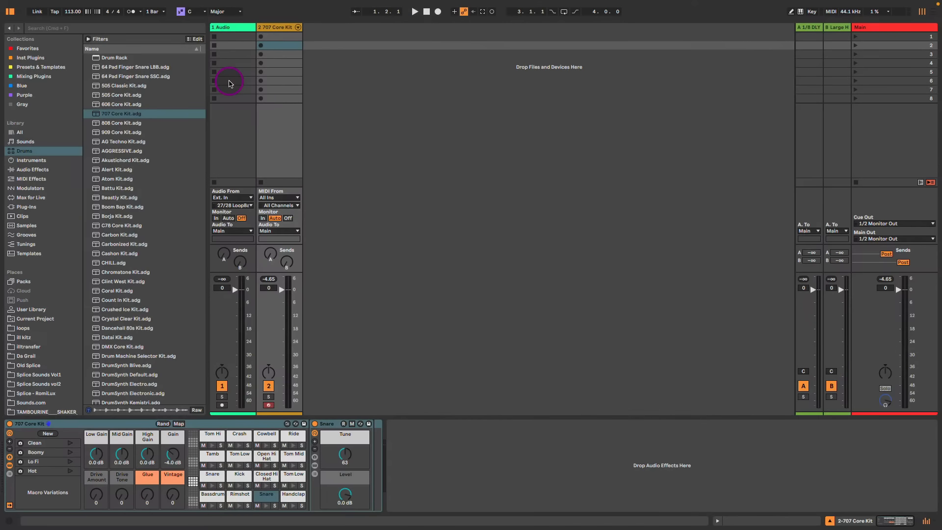
Tap in a project tempo of 90.67 BPM and turn on the metronome.
left_click(56, 13)
left_click(55, 12)
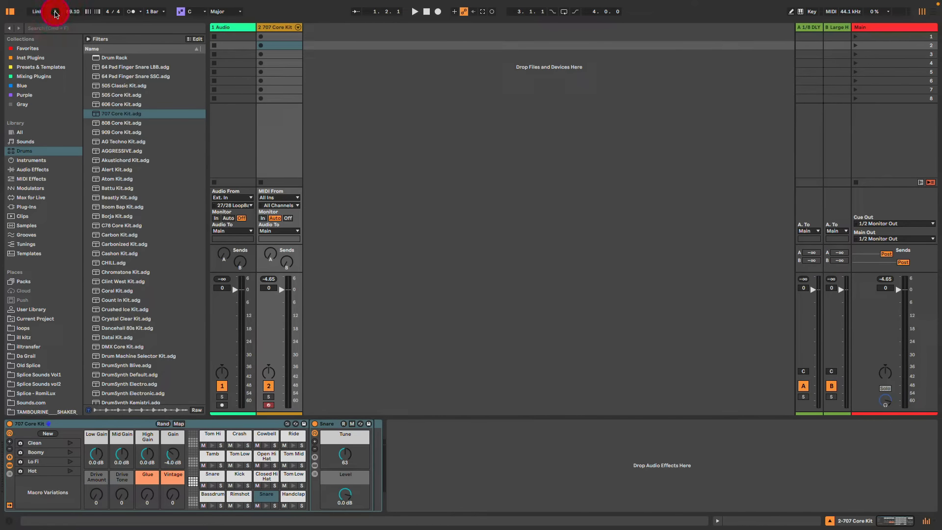
left_click(55, 12)
left_click(55, 13)
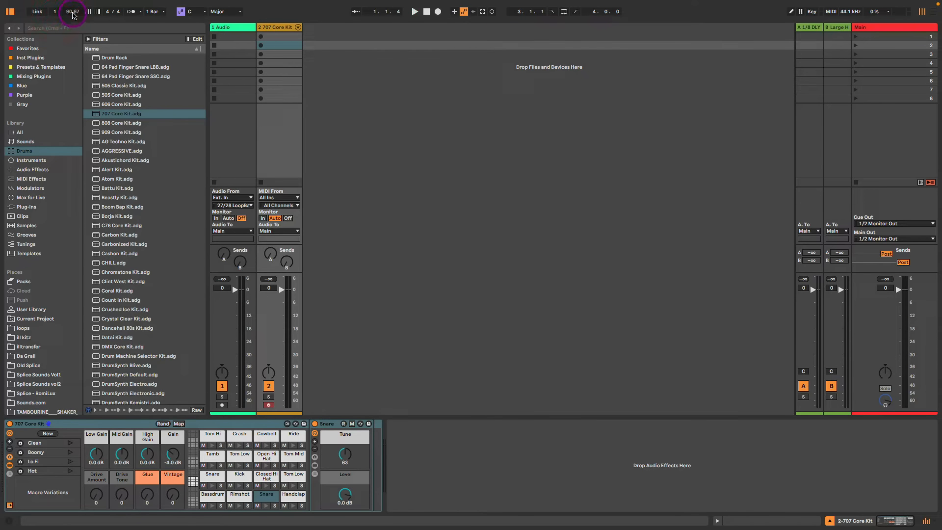
left_click(72, 15)
left_click(132, 13)
Record a two-bar bassdrum and snare pattern into the second clip slot of the 707 Core Kit track.
left_click(270, 45)
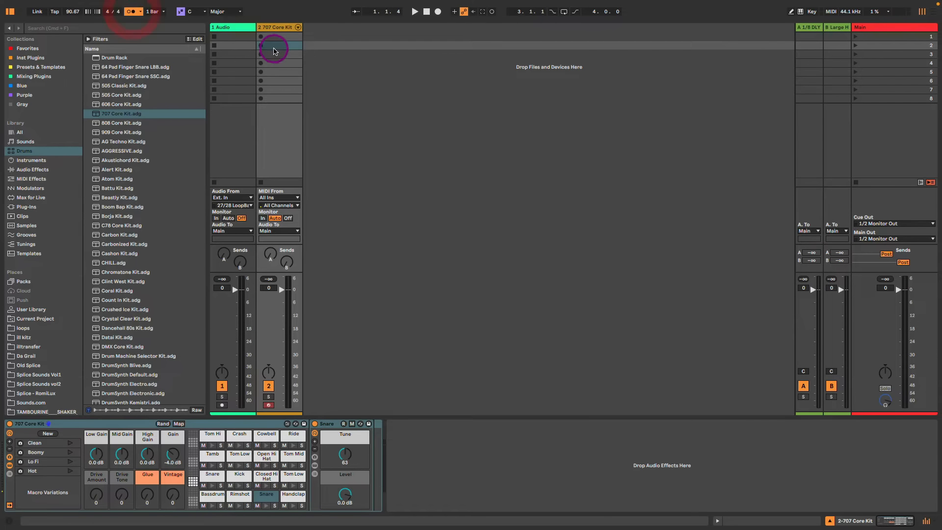
left_click(277, 55)
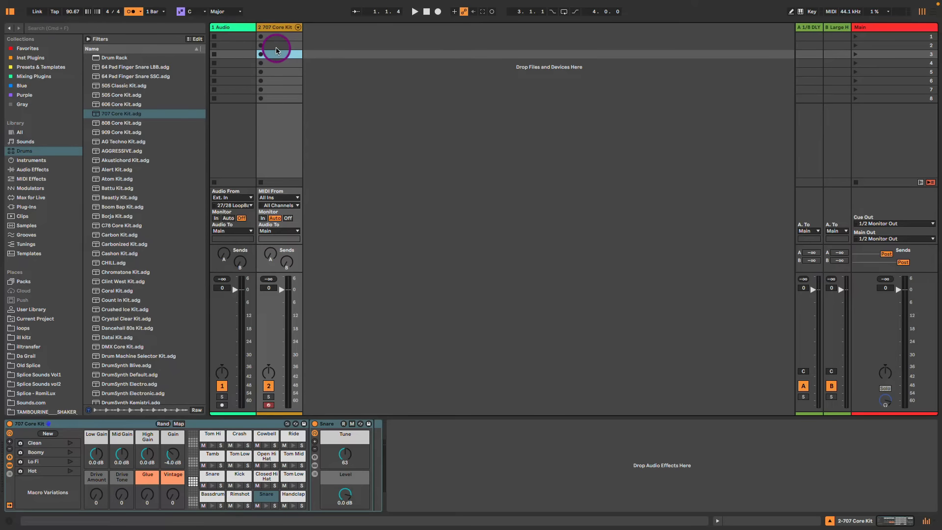
left_click(277, 47)
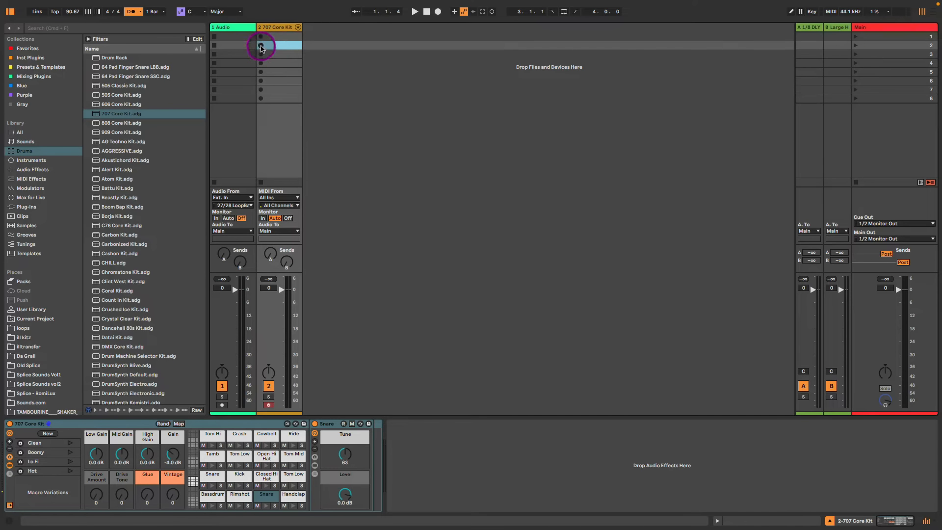
left_click(261, 46)
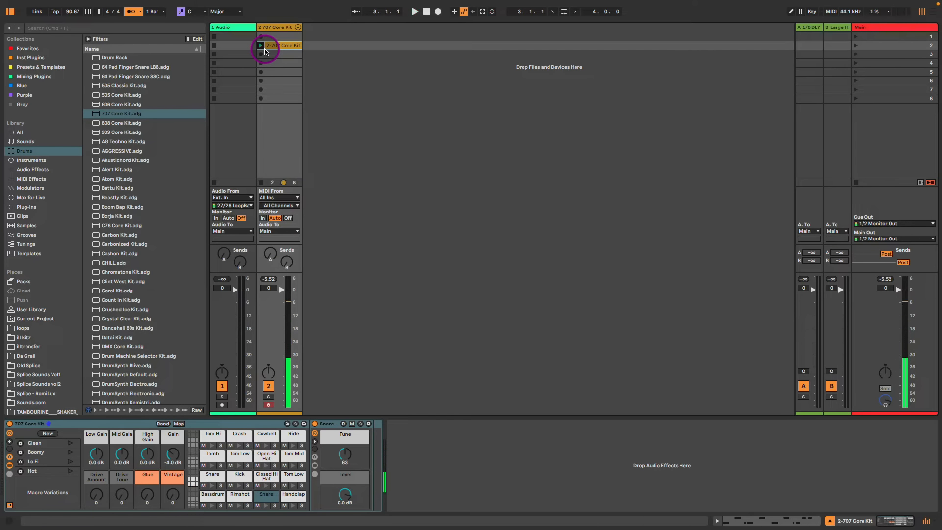
Open the recorded drum clip in the note editor, clear the note selection and select the first bassdrum note.
left_click(271, 50)
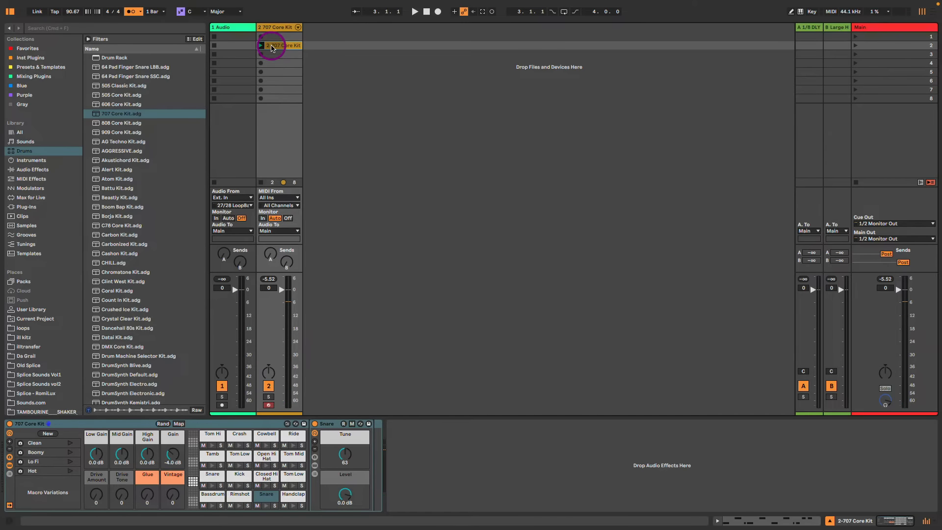
double_click(273, 48)
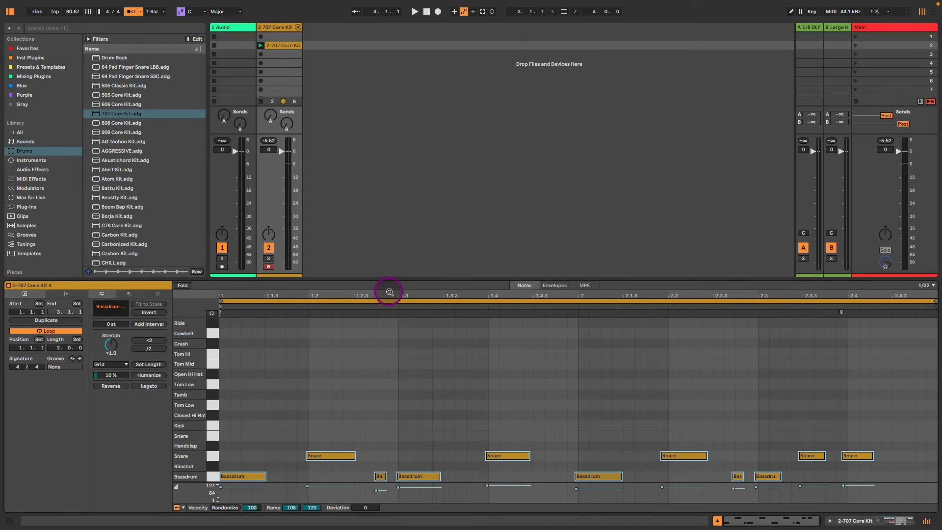
left_click(399, 279)
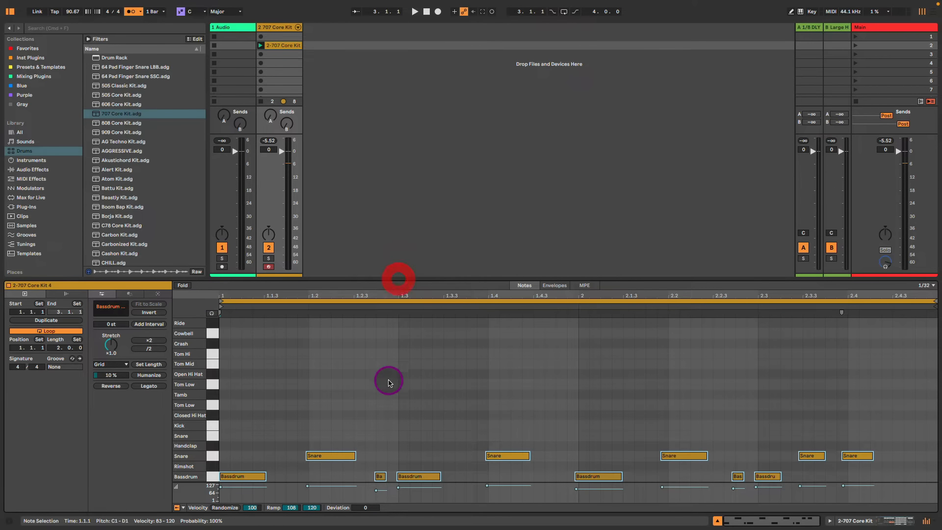
left_click(285, 407)
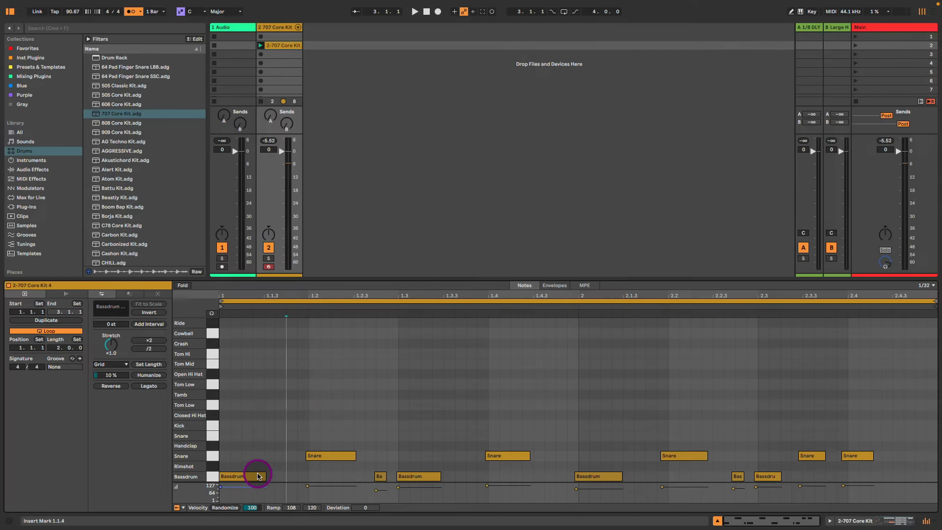
left_click(258, 476)
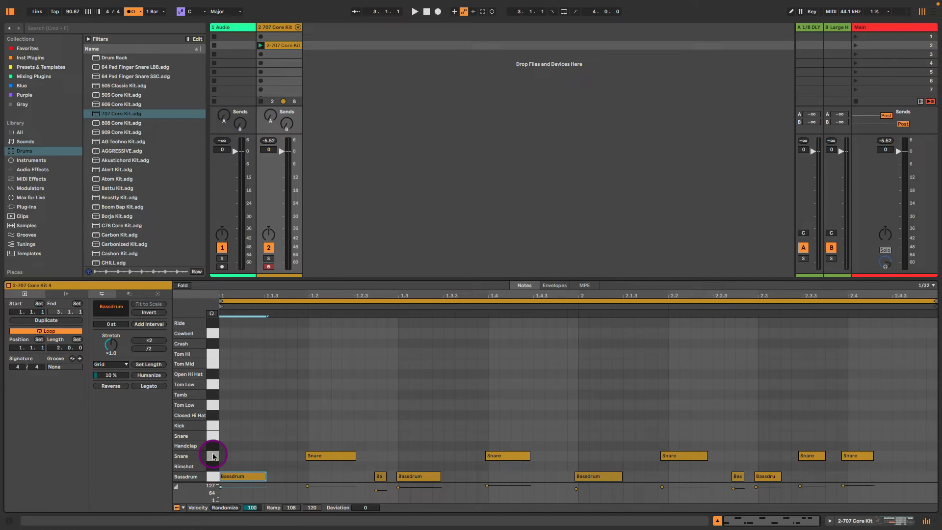
Turn on note preview in the piano roll and audition the Bassdrum, Handclap and Snare sounds.
left_click(213, 476)
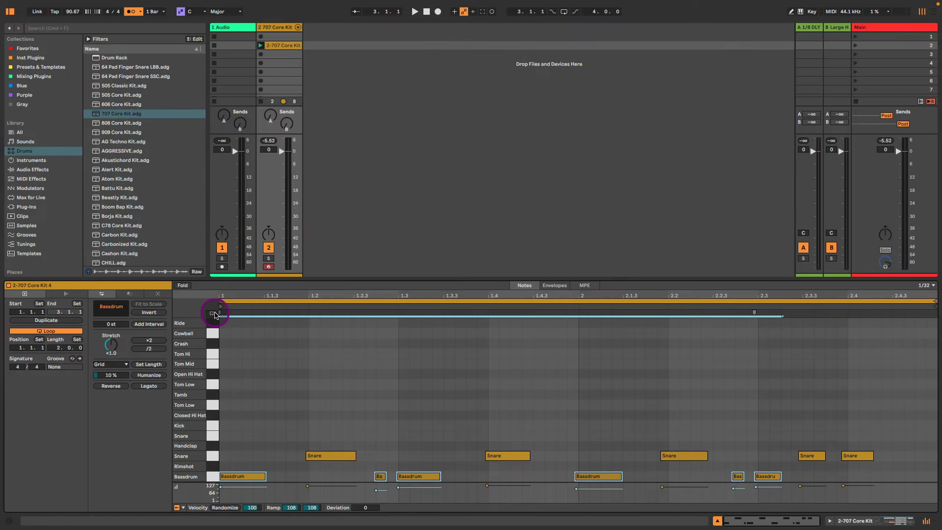
left_click(214, 315)
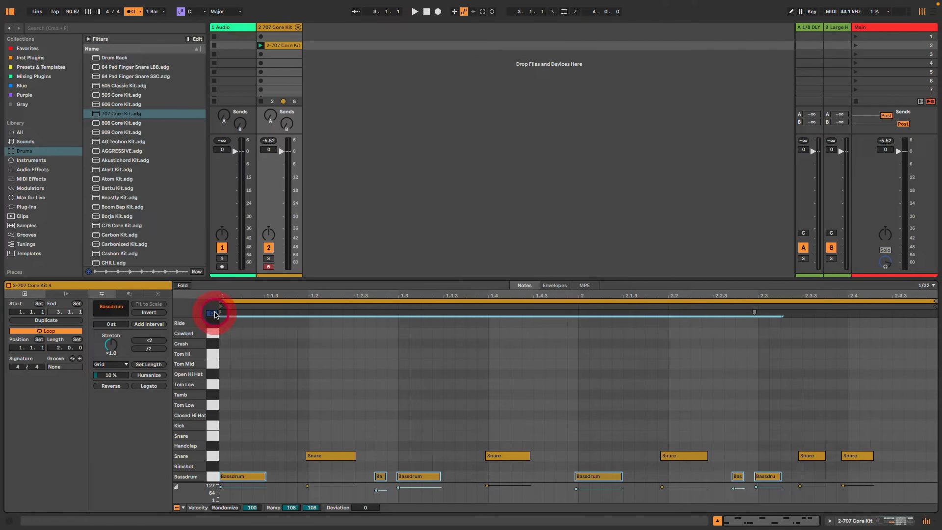
left_click(213, 477)
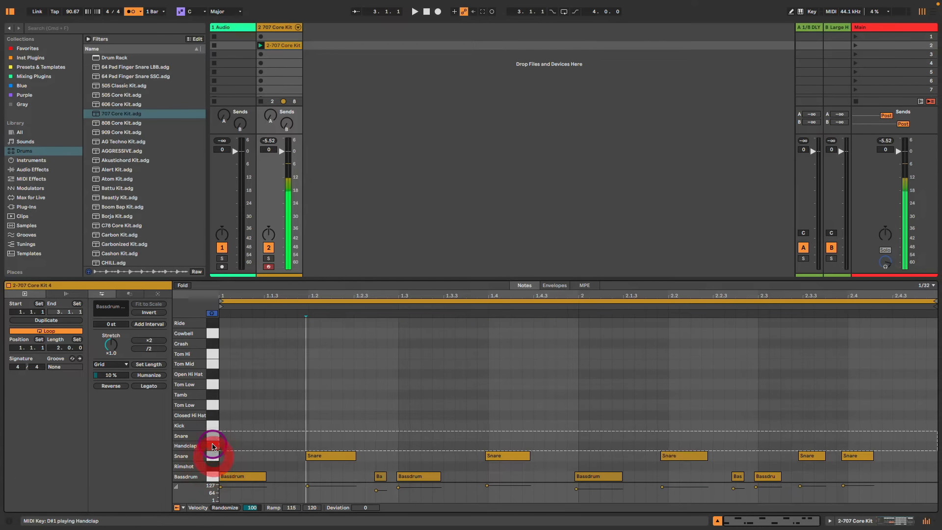
left_click(216, 456)
Play back the drum clip and enable the computer MIDI keyboard.
key("space")
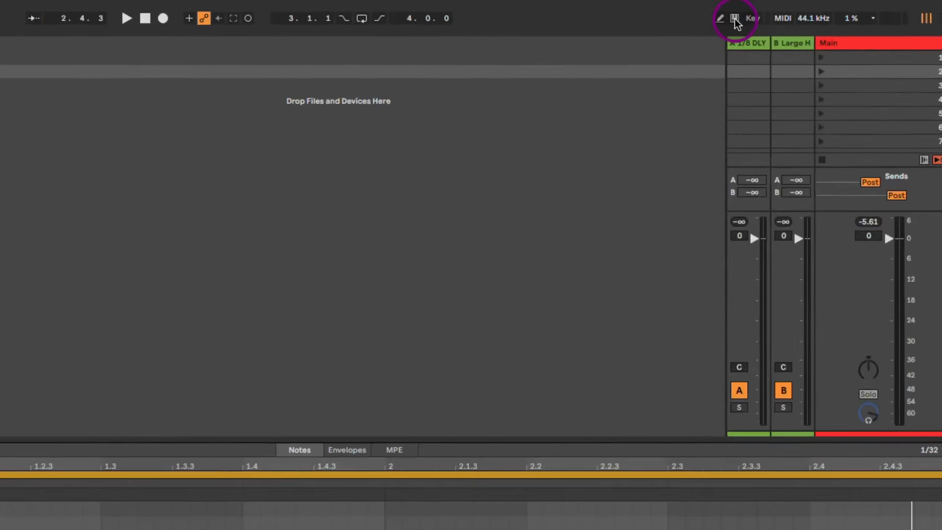
left_click(801, 11)
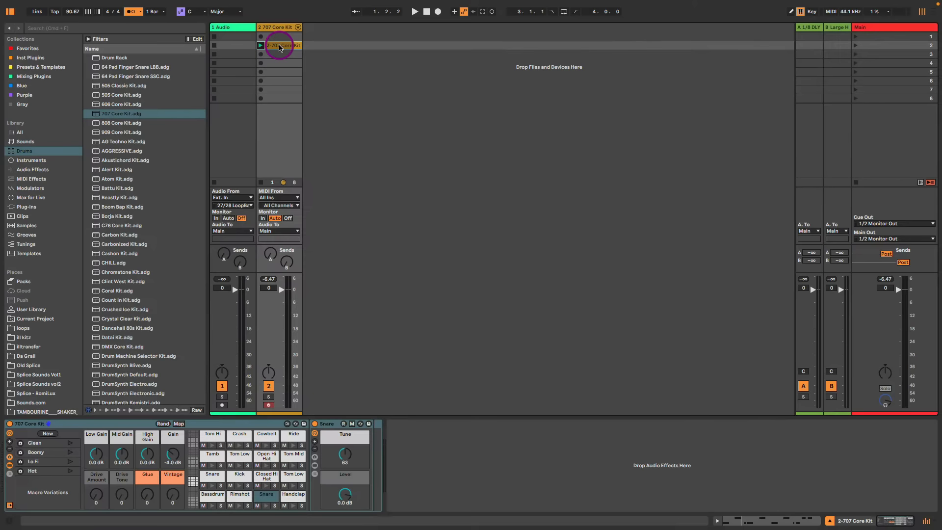
Reopen the drum clip's notes and select the first snare note, at beat 1.2.
left_click(279, 47)
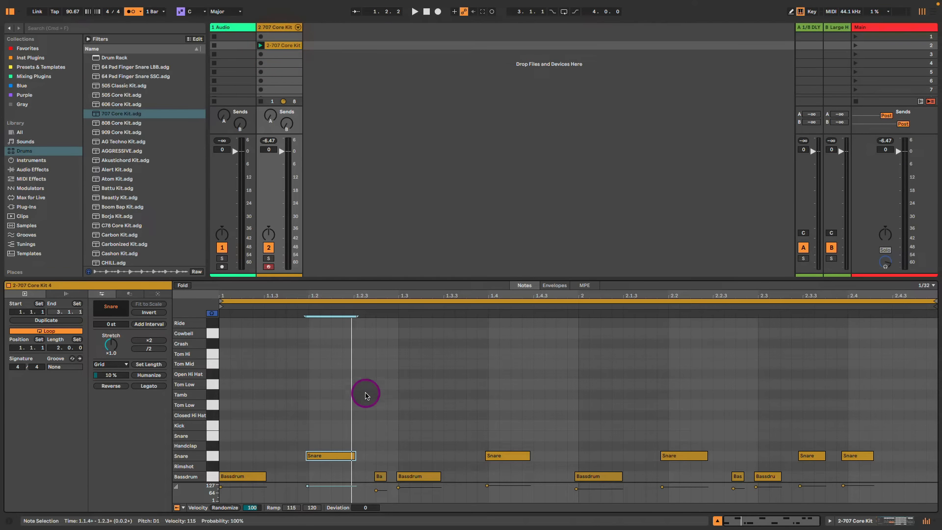
left_click(365, 412)
left_click(317, 456)
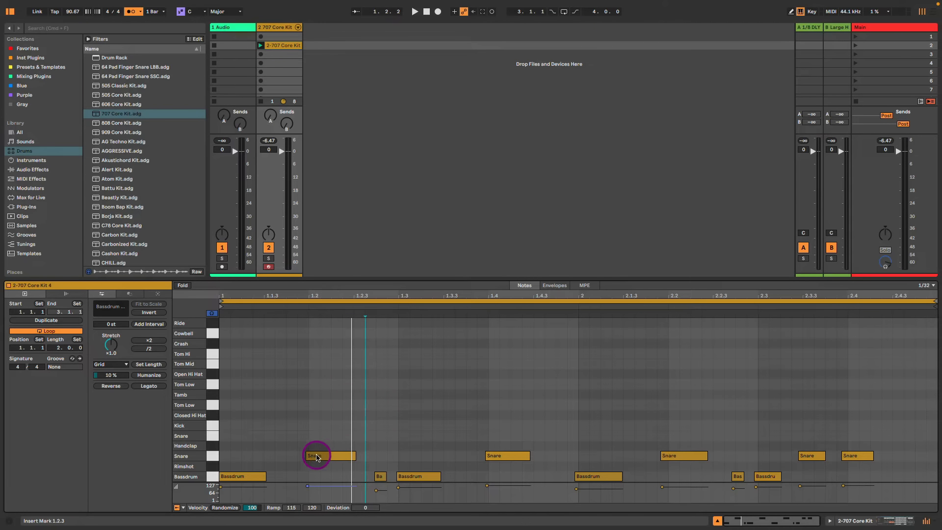
mouse_move(318, 458)
left_mouse_down()
mouse_move(289, 458)
mouse_move(375, 457)
mouse_move(326, 459)
mouse_move(320, 447)
left_mouse_up()
left_click_drag(297, 325, 301, 415)
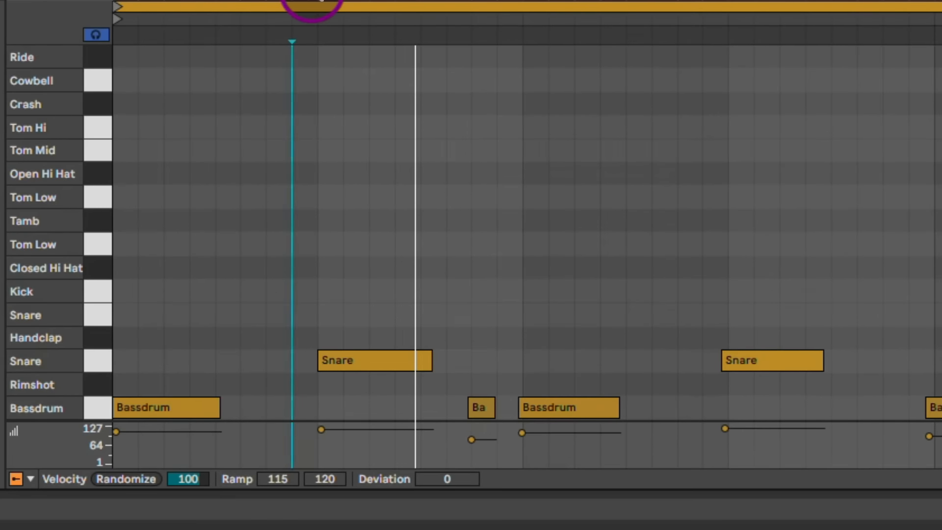
left_click(360, 364)
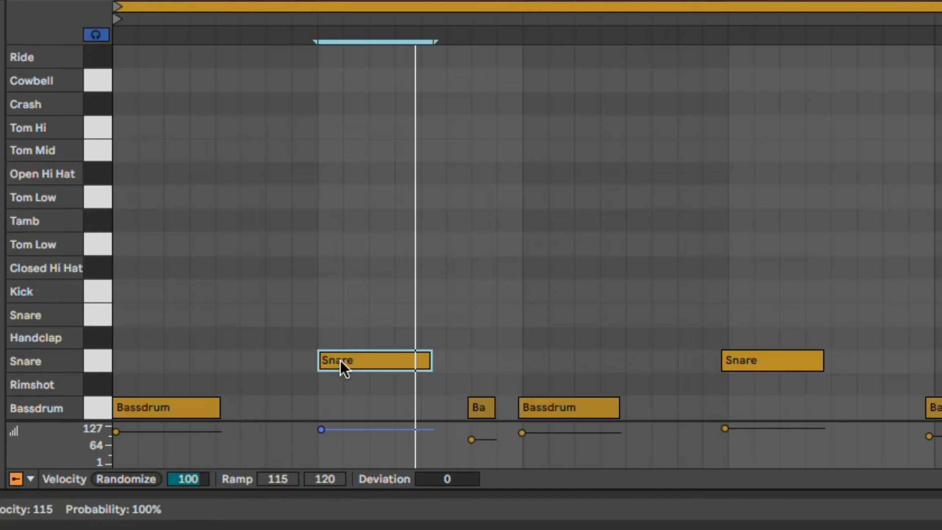
mouse_move(340, 361)
left_mouse_down()
mouse_move(420, 355)
mouse_move(321, 358)
mouse_move(336, 352)
left_mouse_up()
Set the fixed grid to 1/4, shift the selected snare note back and forth by one beat, and return it to beat 1.2.
right_click(306, 253)
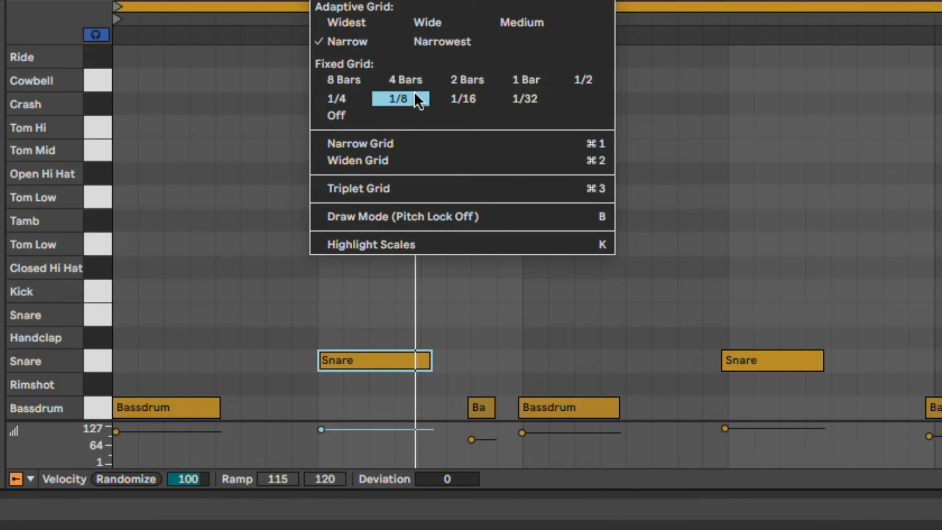
left_click(339, 98)
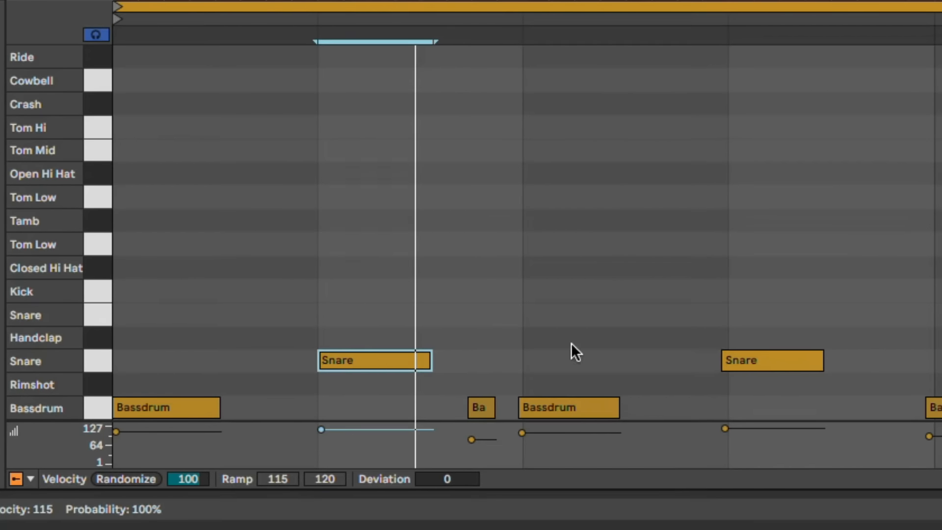
key("Right")
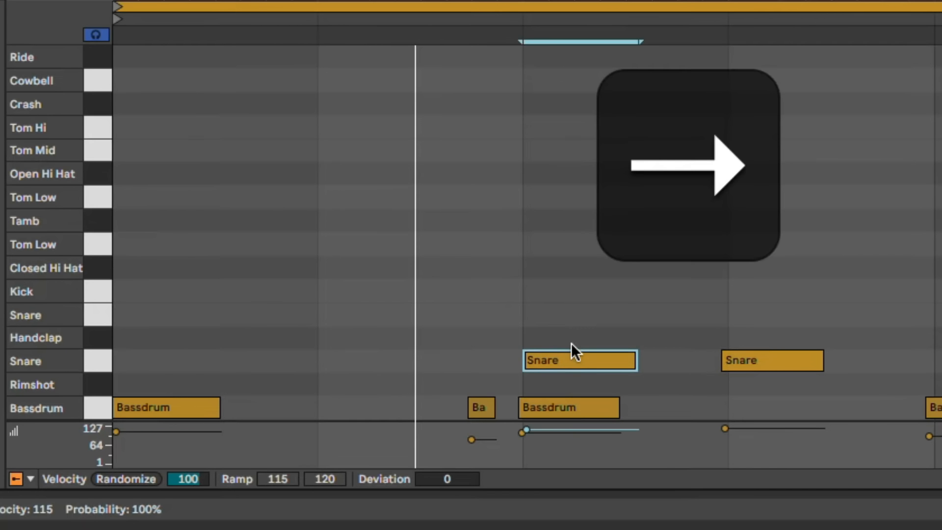
key("Left")
key("Left")
key("Right")
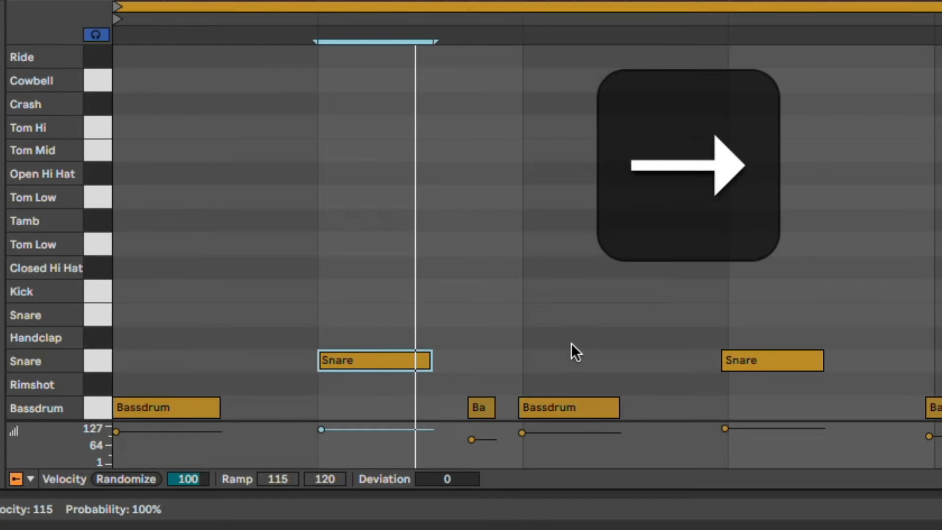
key("Right")
key("Left")
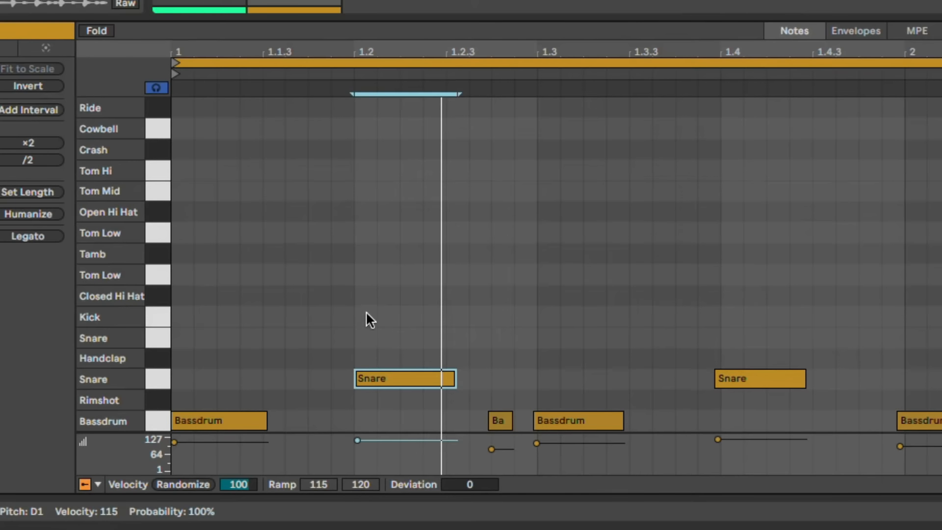
Move the first snare note slightly past beat 1.2 without grid snapping, then quantize it.
left_click(367, 311)
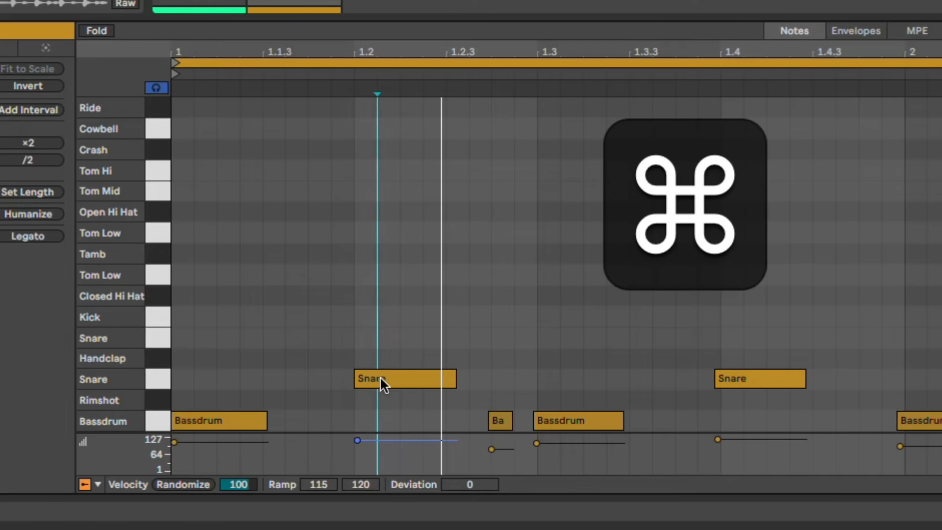
left_click(381, 379, "super")
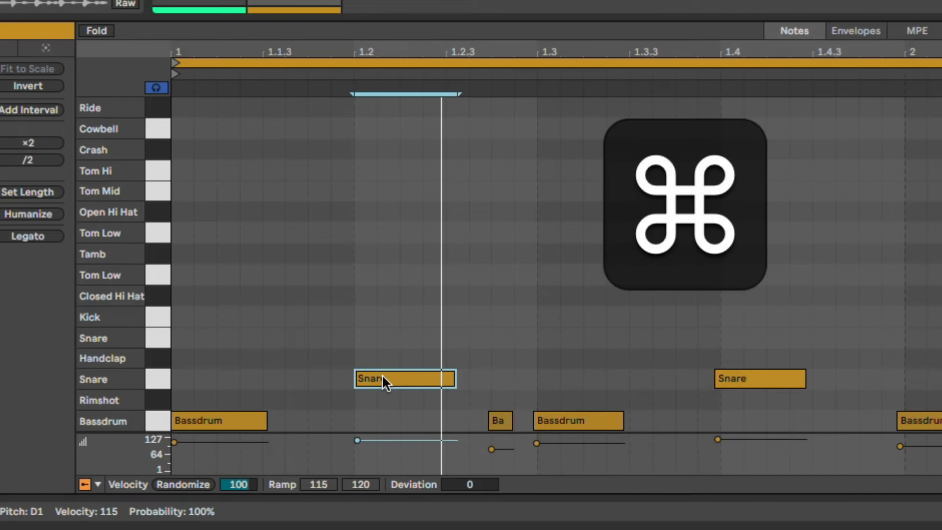
mouse_move(383, 377)
left_mouse_down()
mouse_move(398, 389)
mouse_move(372, 380)
mouse_move(396, 387)
mouse_move(394, 378)
left_mouse_up()
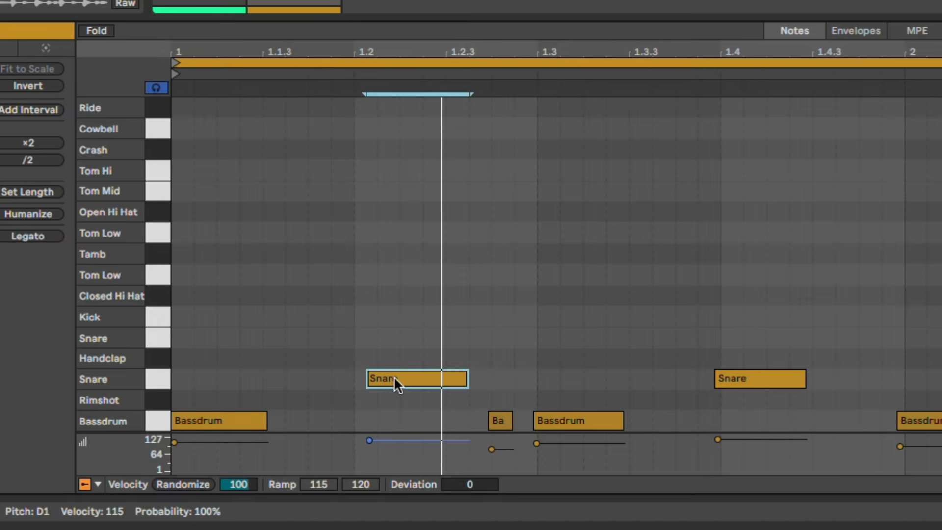
key("super+u")
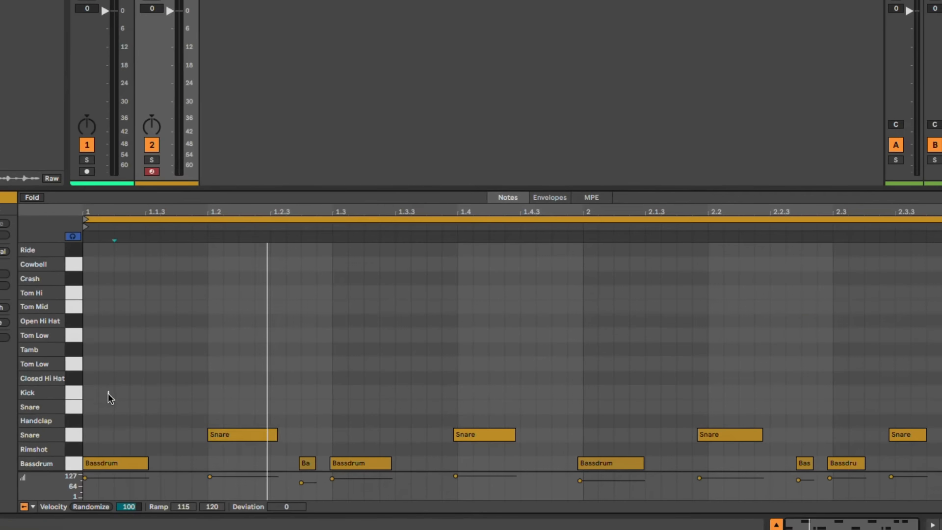
Select all the notes in the drum clip.
left_click_drag(209, 315, 941, 431)
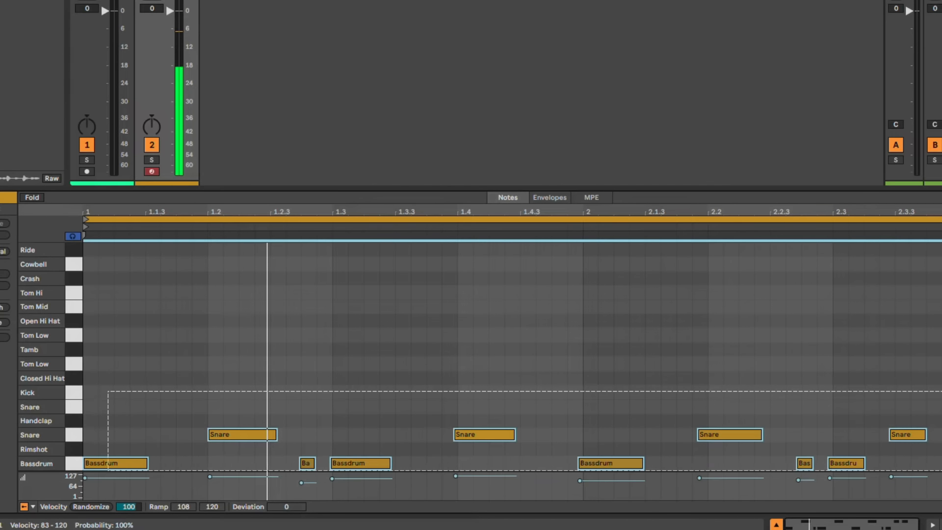
left_click_drag(941, 471, 941, 470)
key("super+a")
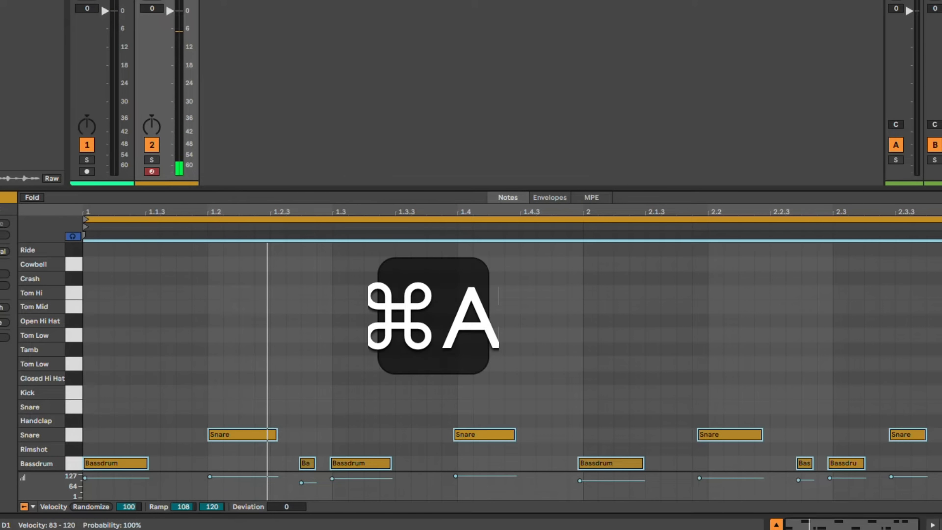
left_click(230, 337)
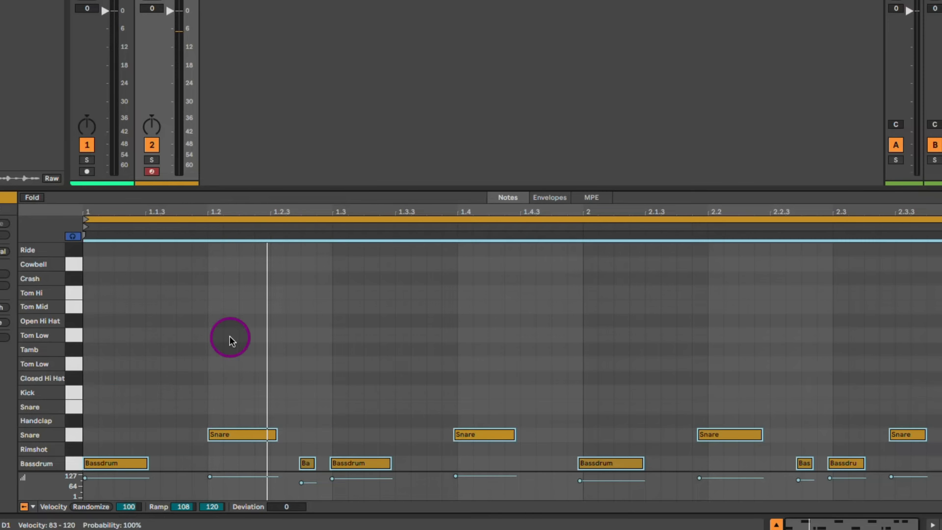
Quantize the start of all selected notes to 1/16 through the quantize settings and try varying the quantize amount.
right_click(229, 337)
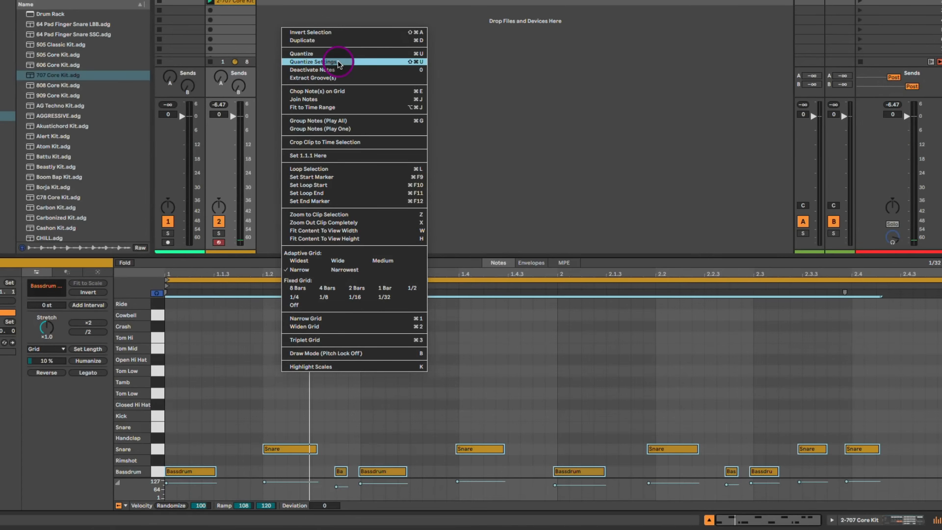
left_click(314, 13)
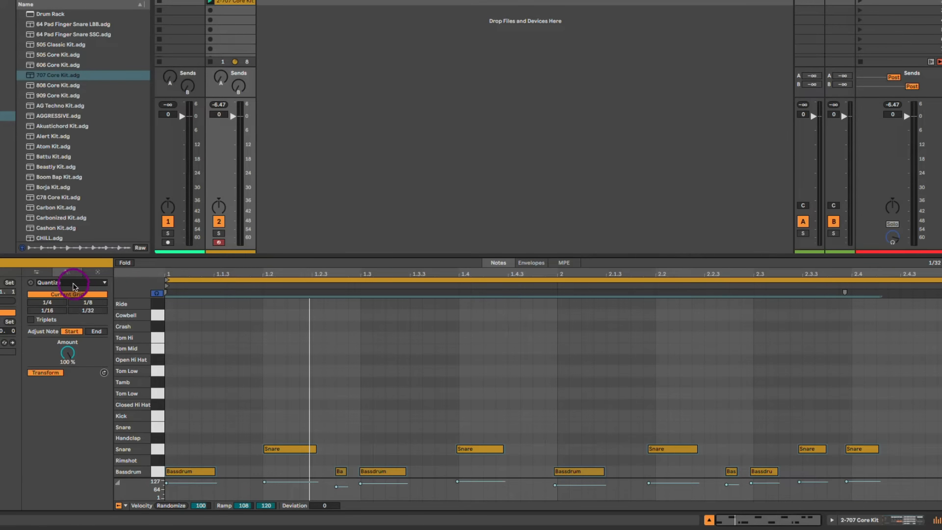
left_click(44, 271)
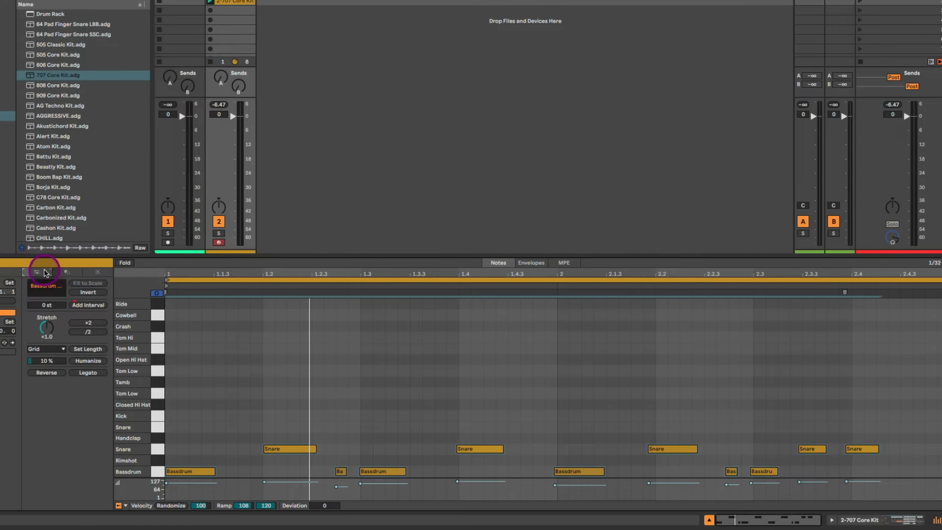
left_click(68, 272)
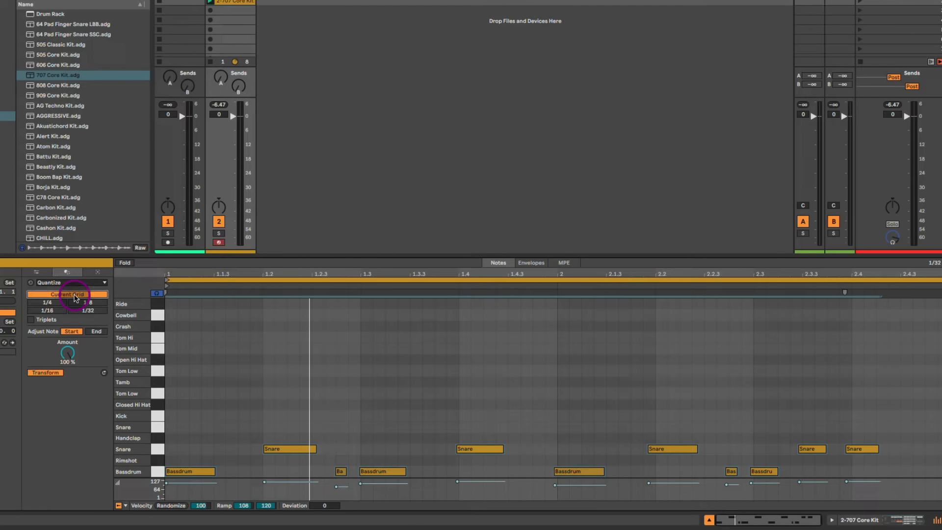
left_click(53, 312)
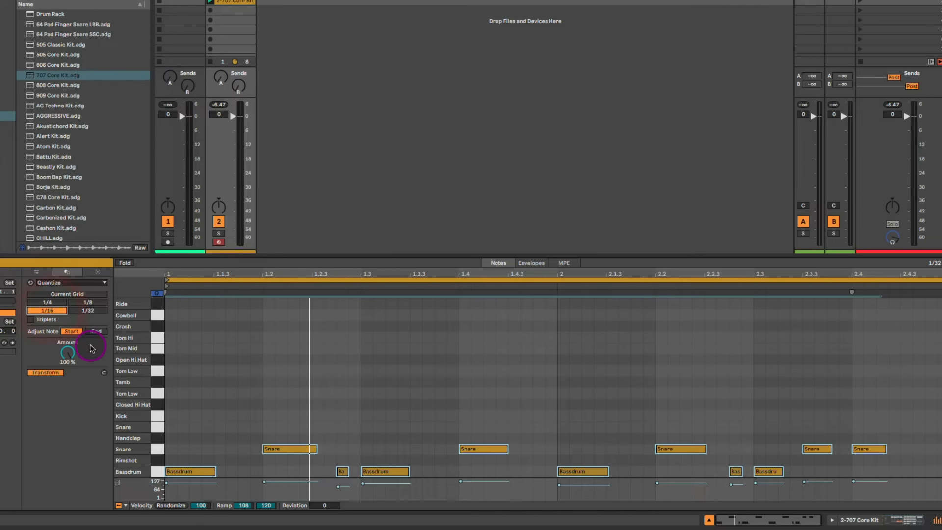
left_click_drag(67, 352, 67, 426)
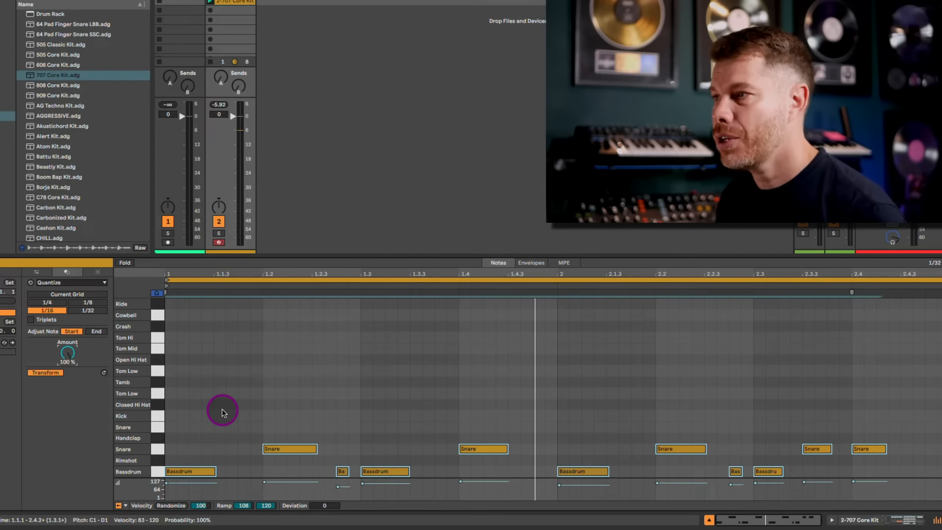
Add closed hi-hat notes at 1.1.1, 1.1.2 and 1.1.3, and draw two more from 1.1.4 to 1.2 in Draw Mode.
double_click(172, 405)
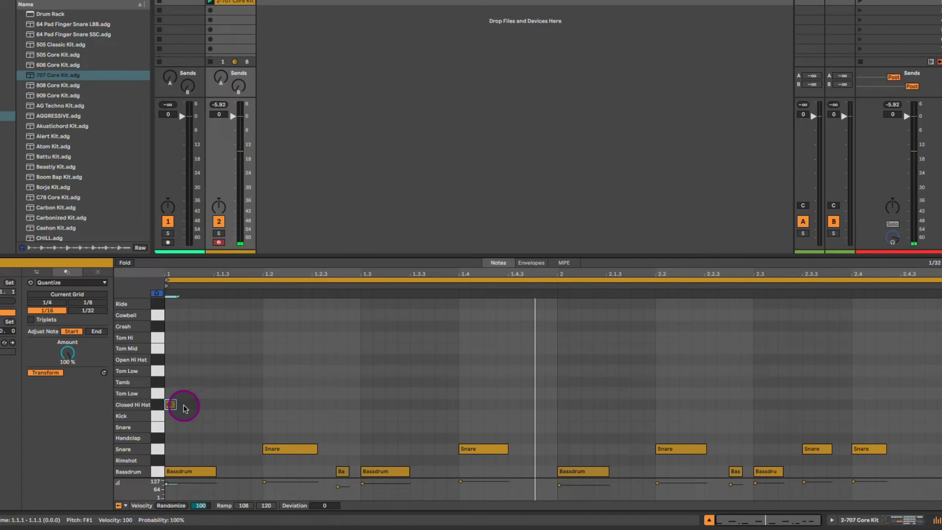
double_click(193, 405)
double_click(217, 406)
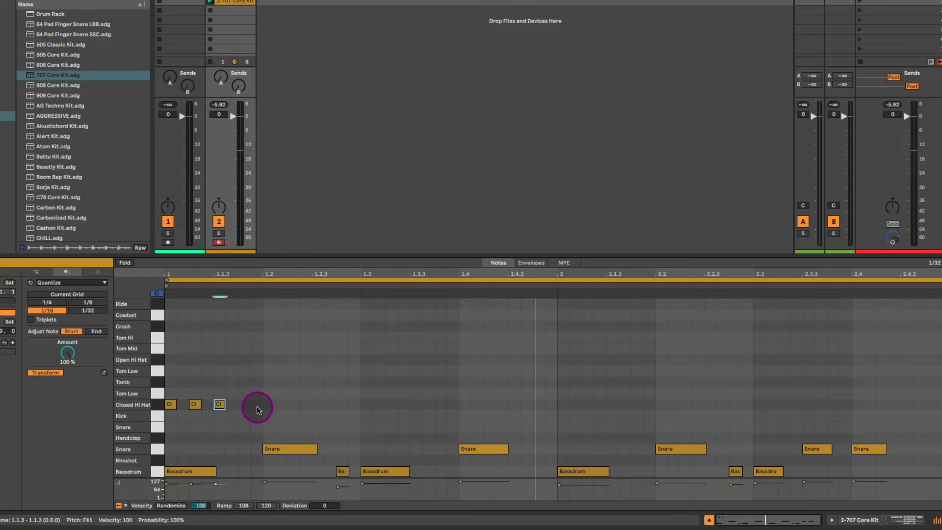
key("b")
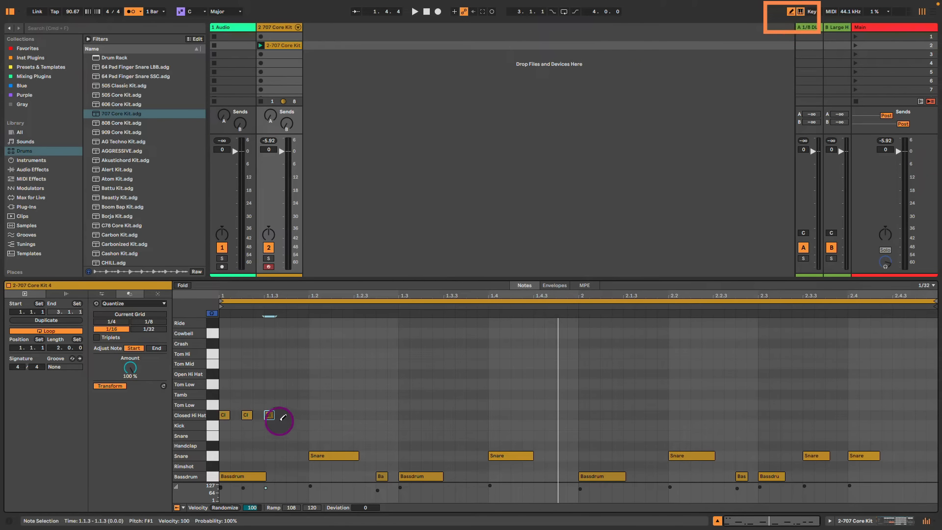
left_click_drag(296, 412, 307, 415)
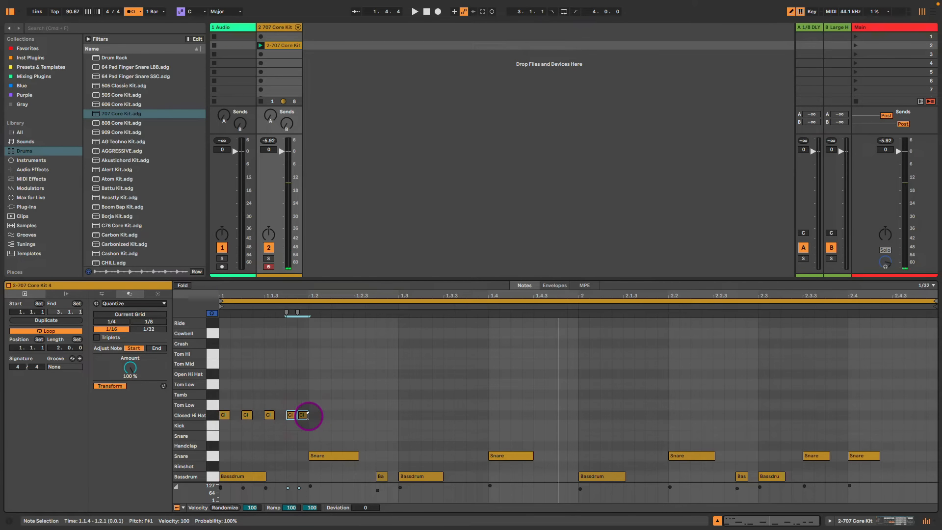
Set the fixed grid to 1/8 and draw 1/8 closed hi-hat notes across the clip to the end of bar 2.
right_click(288, 388)
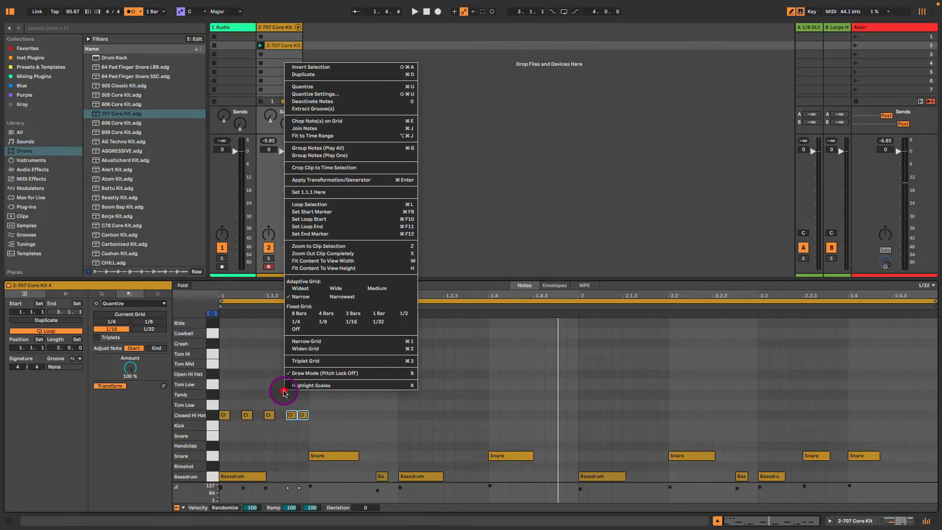
left_click(327, 323)
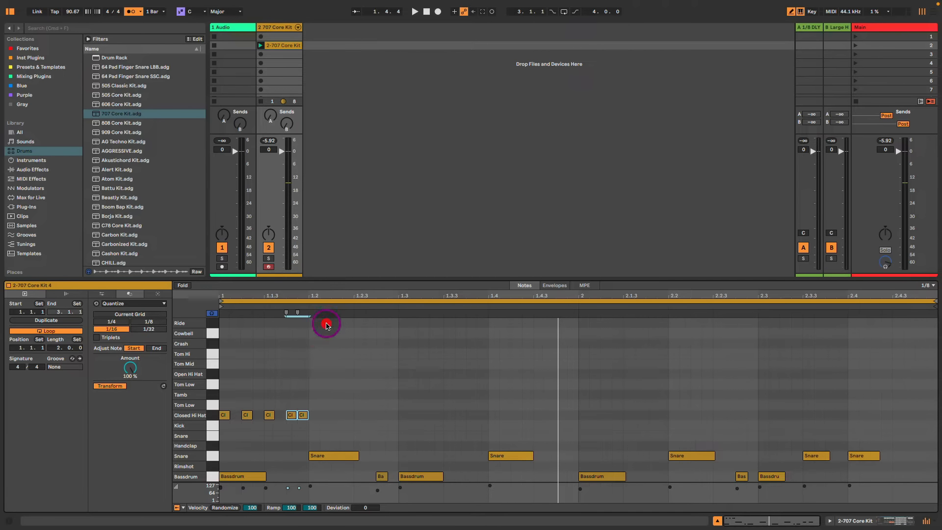
left_click(345, 415)
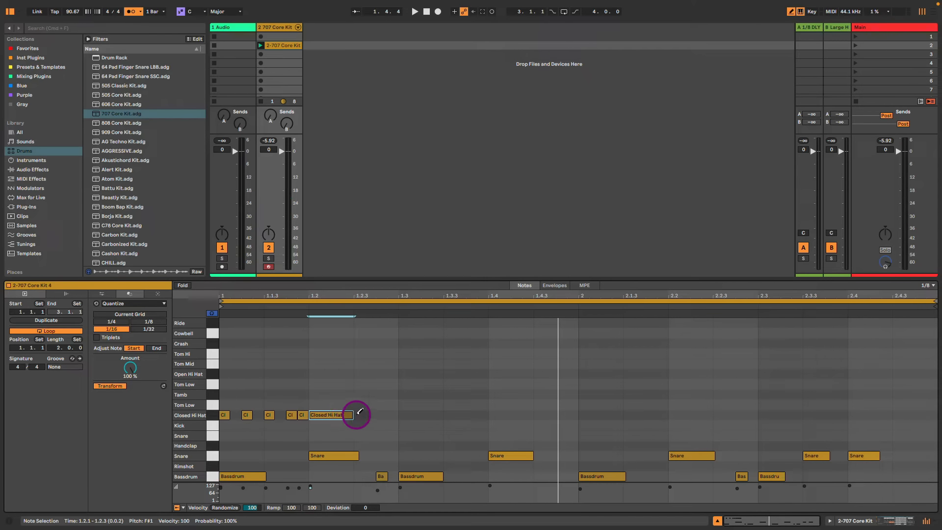
left_click(250, 415)
left_click(275, 415)
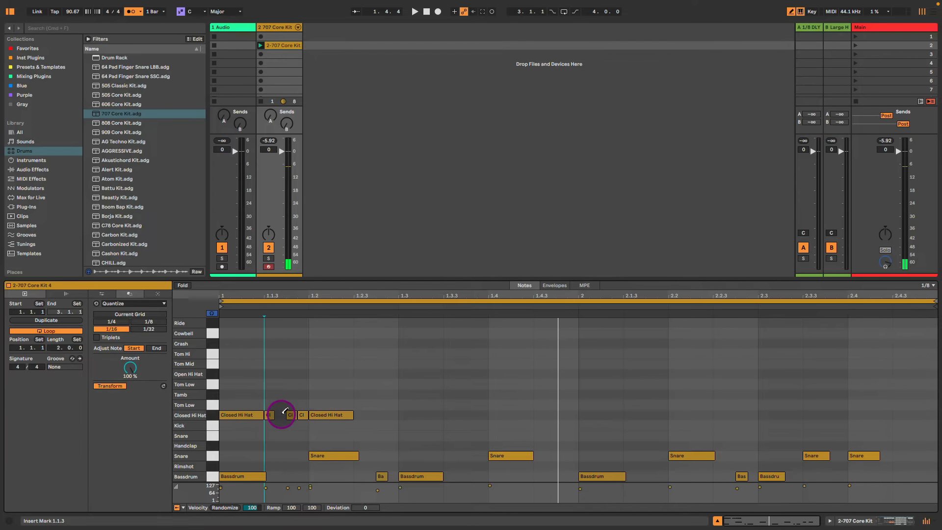
left_click_drag(281, 415, 933, 414)
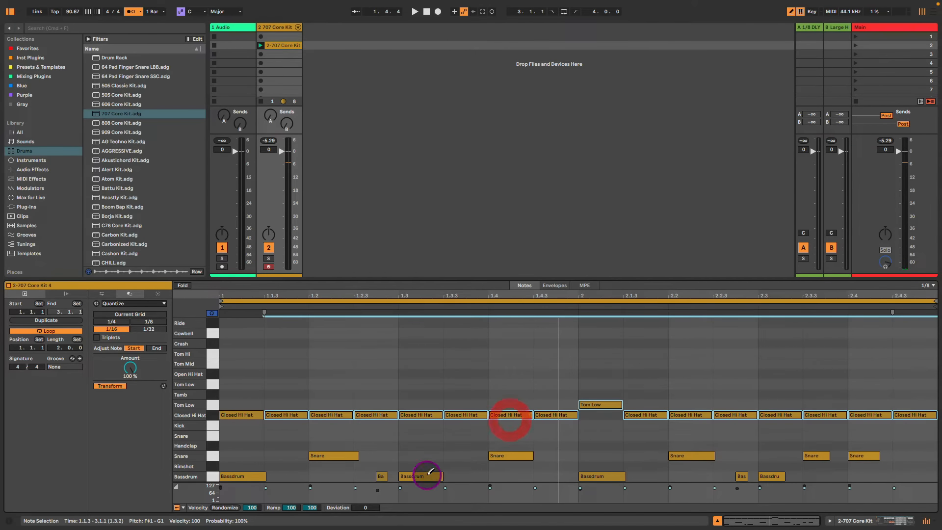
Redraw the notes between 1.3 and 2 freely across the Closed Hi Hat, Tom Low and Tamb rows, and try drawing with pitch lock toggled.
left_click(420, 415)
mouse_move(496, 416)
left_mouse_down()
mouse_move(473, 409)
mouse_move(560, 411)
mouse_move(549, 413)
left_mouse_up()
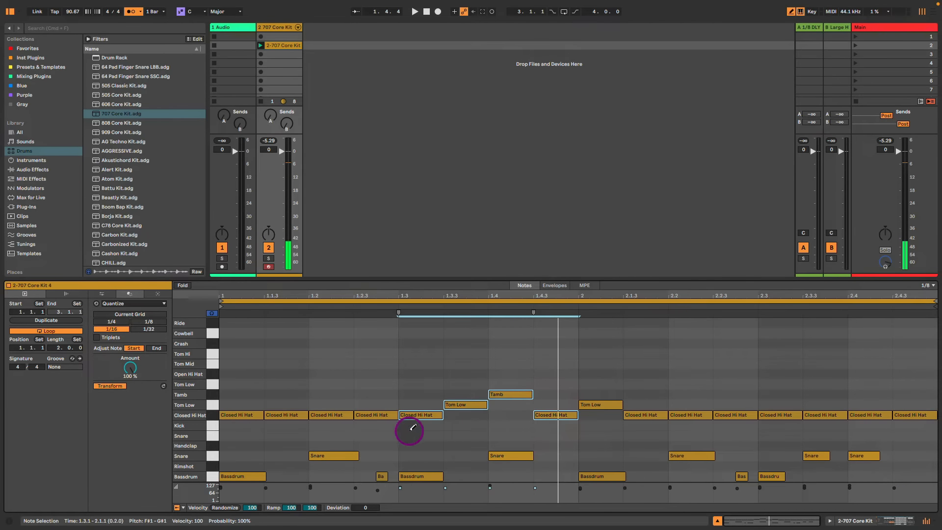
key("alt")
mouse_move(276, 415)
left_mouse_down()
mouse_move(587, 421)
mouse_move(774, 364)
mouse_move(789, 381)
mouse_move(905, 399)
mouse_move(548, 419)
mouse_move(437, 413)
mouse_move(684, 400)
mouse_move(931, 414)
mouse_move(645, 390)
left_mouse_up()
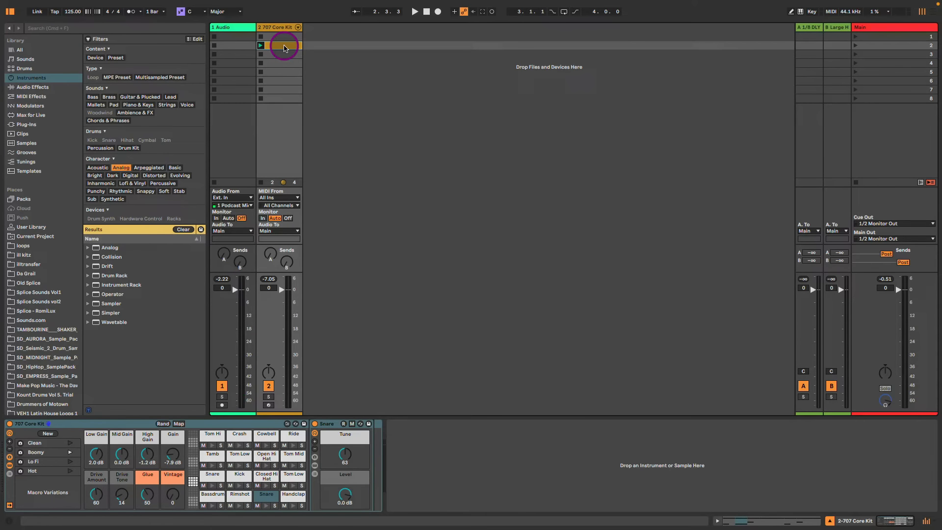
Open the notes of the clip on the 707 Core Kit track and play it.
double_click(281, 47)
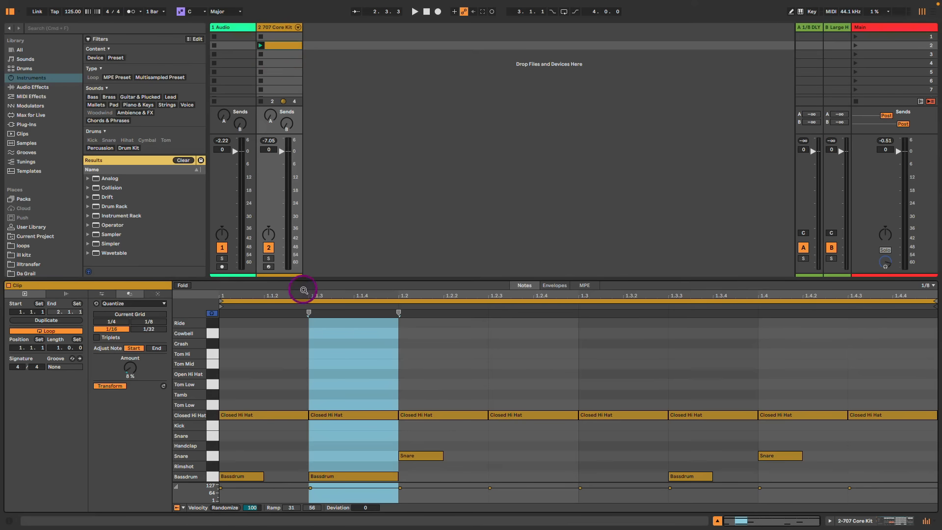
left_click(260, 47)
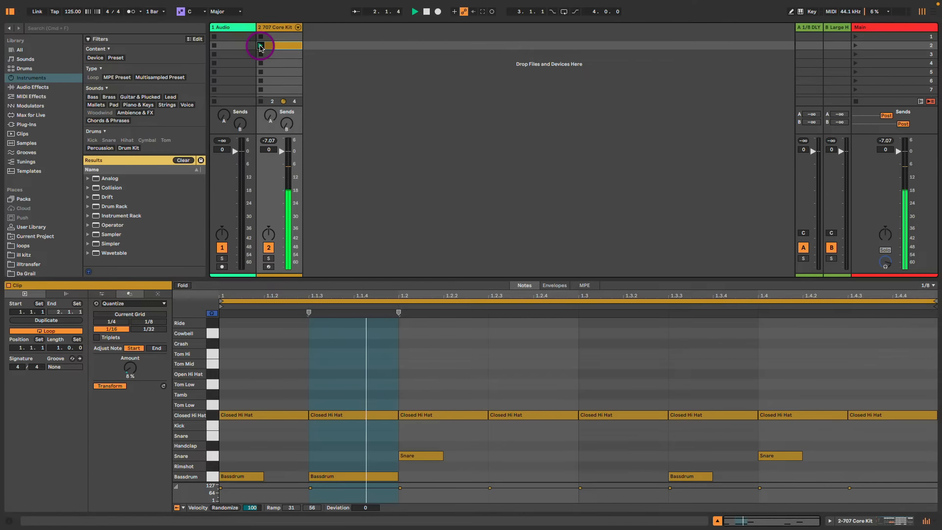
Duplicate the drum clip into the slot below and briefly play the copy.
left_click(281, 48)
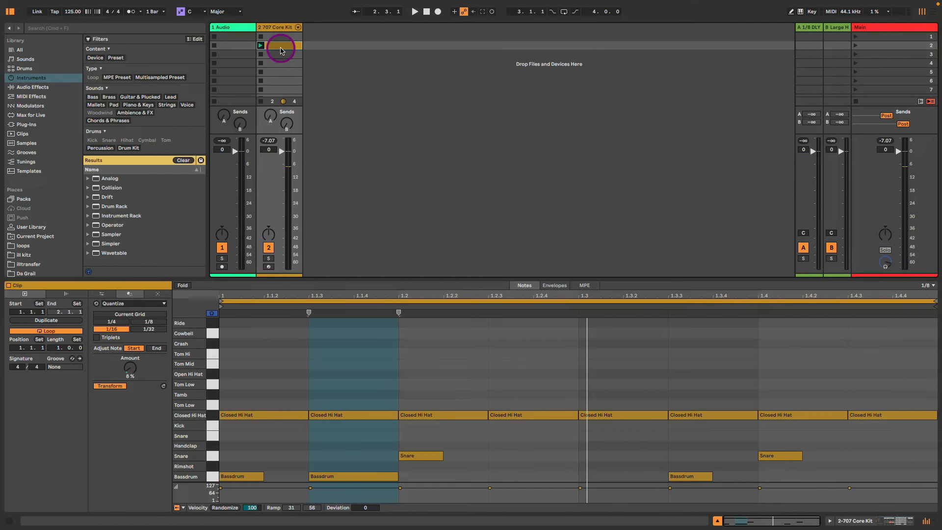
key("super+d")
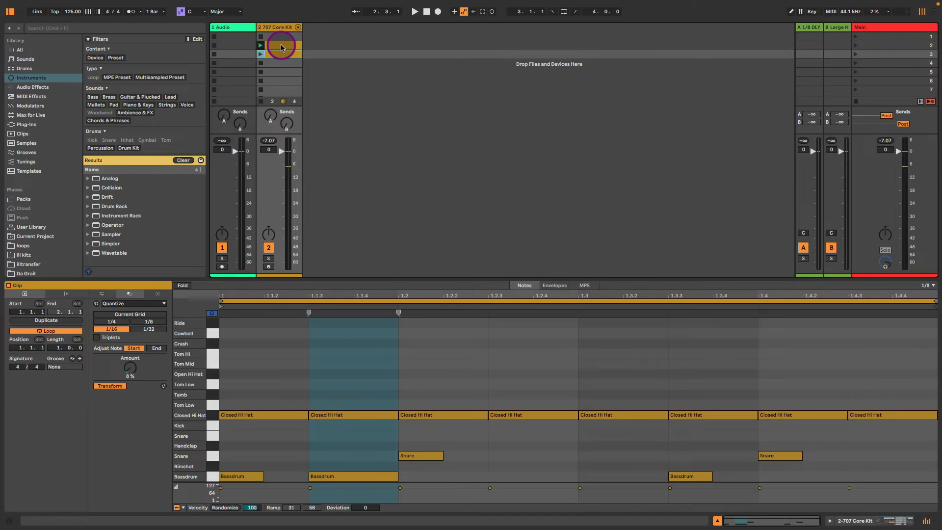
left_click(280, 45)
left_click(279, 54)
left_click(279, 47)
left_click(279, 56)
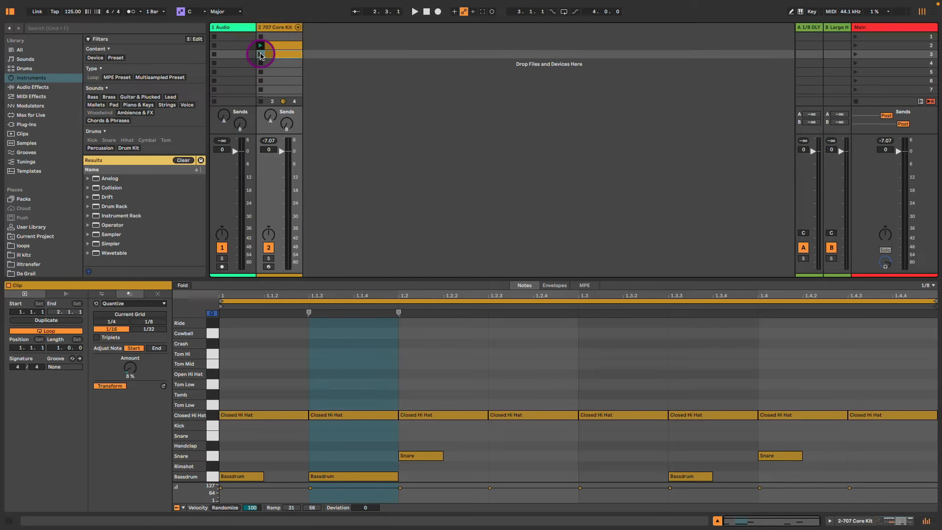
left_click(261, 54)
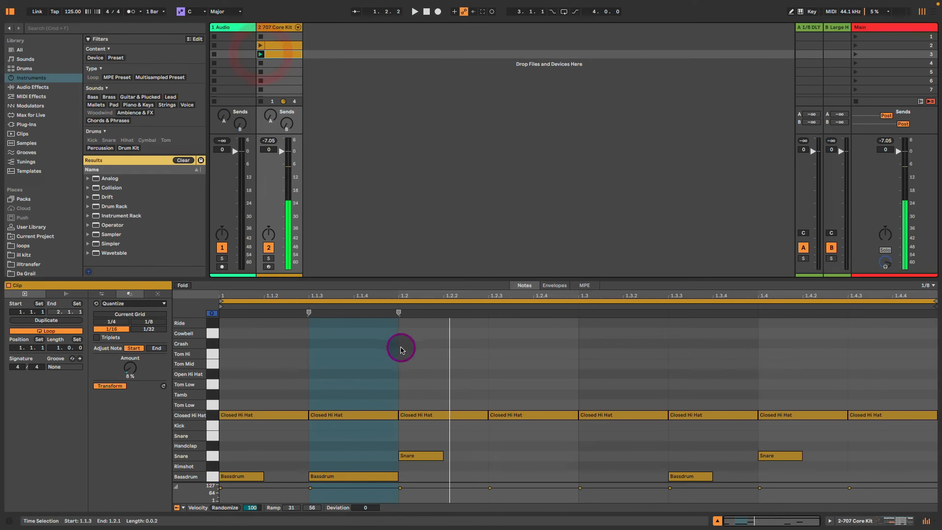
Add a crash at 1.1, a snare at 1.3 and a bass drum at 1.4.3 to the duplicated clip, and play it back.
double_click(229, 344)
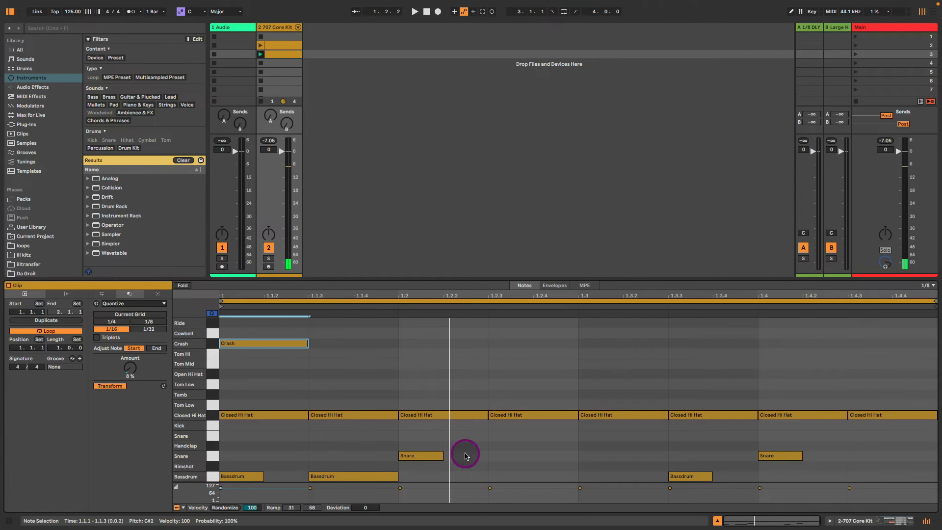
double_click(638, 456)
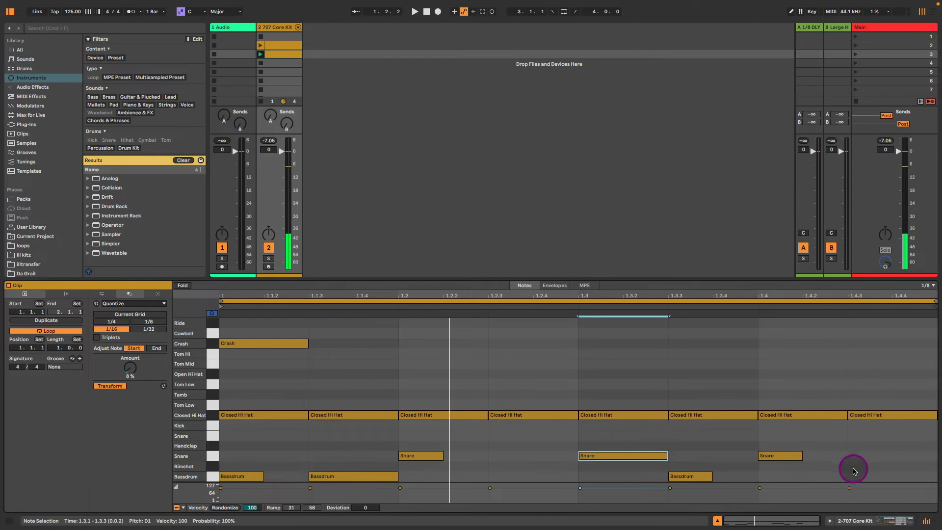
double_click(870, 476)
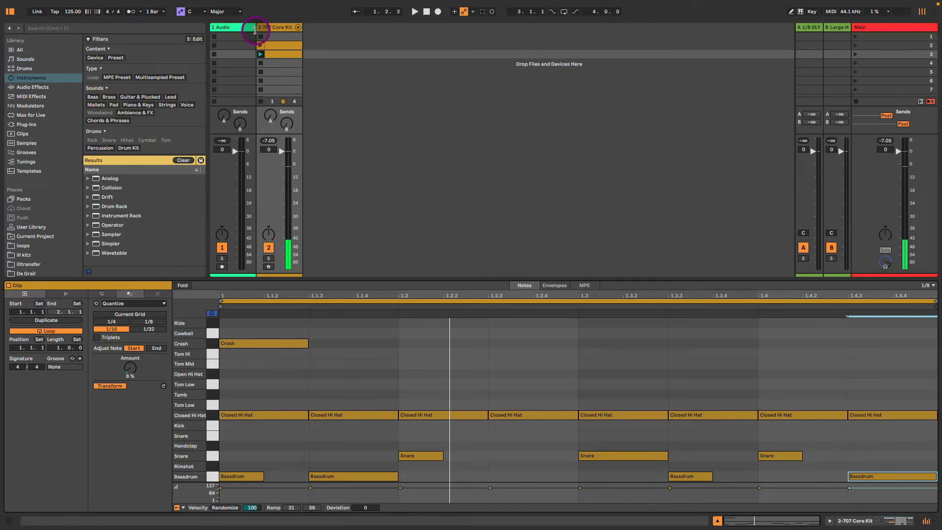
left_click(260, 54)
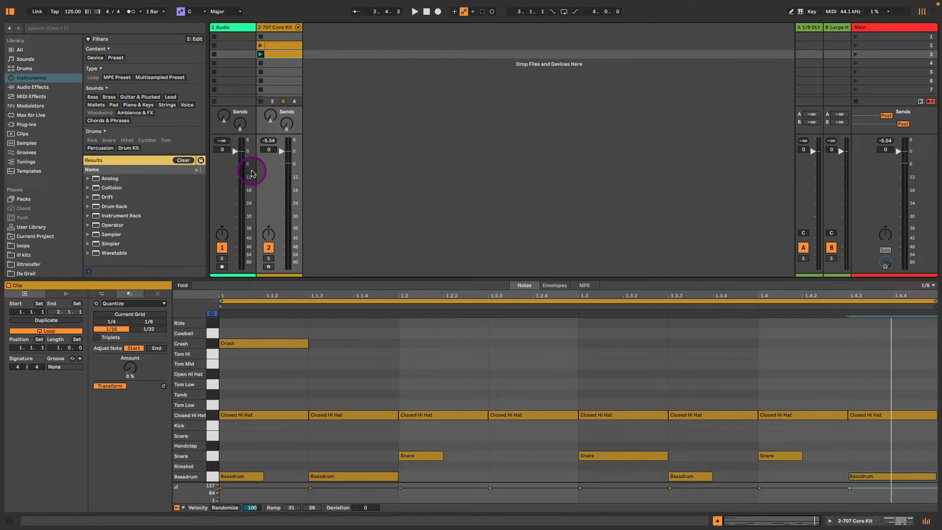
Select the whole loop of the duplicated clip and duplicate it twice to extend the pattern to four bars.
left_click(296, 301)
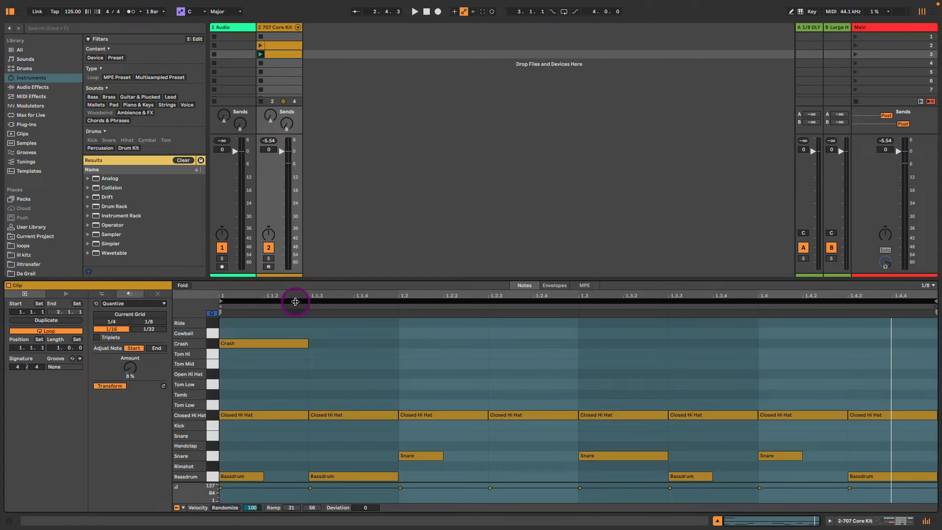
left_click(319, 344)
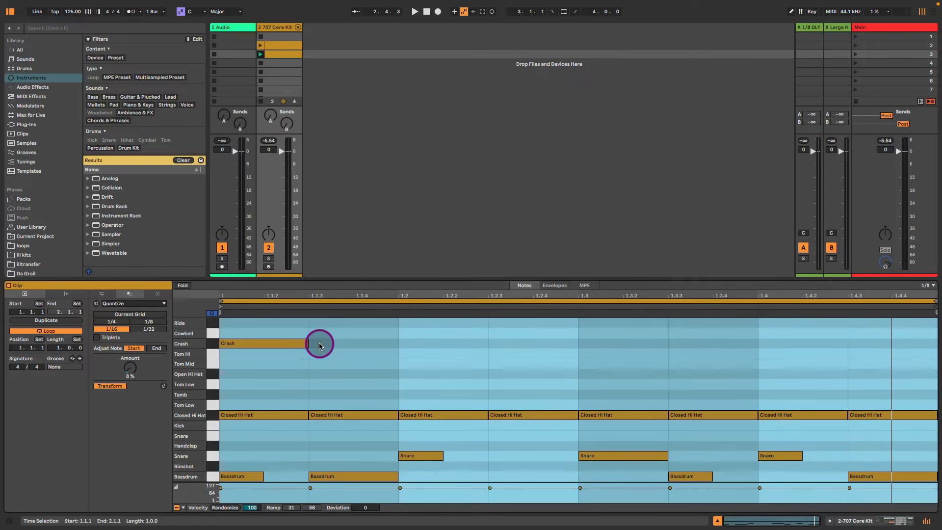
left_click(303, 301)
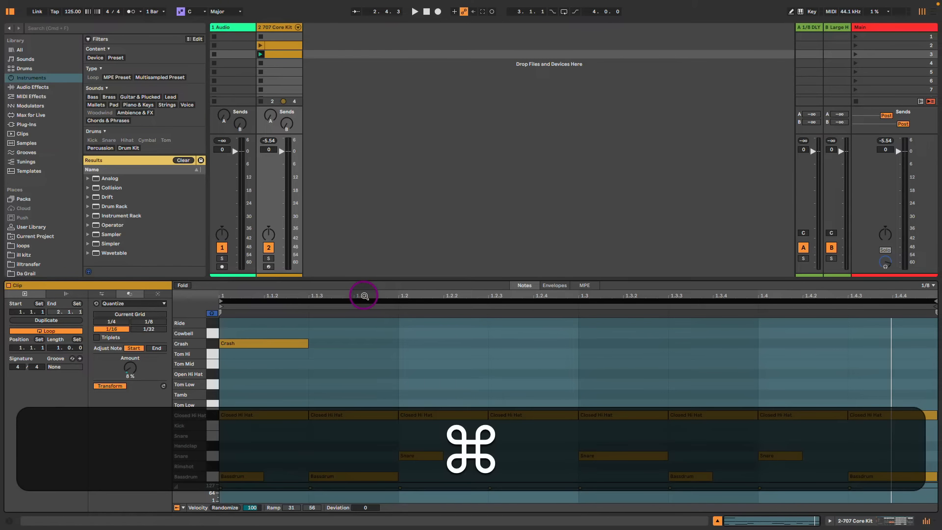
key("super+d")
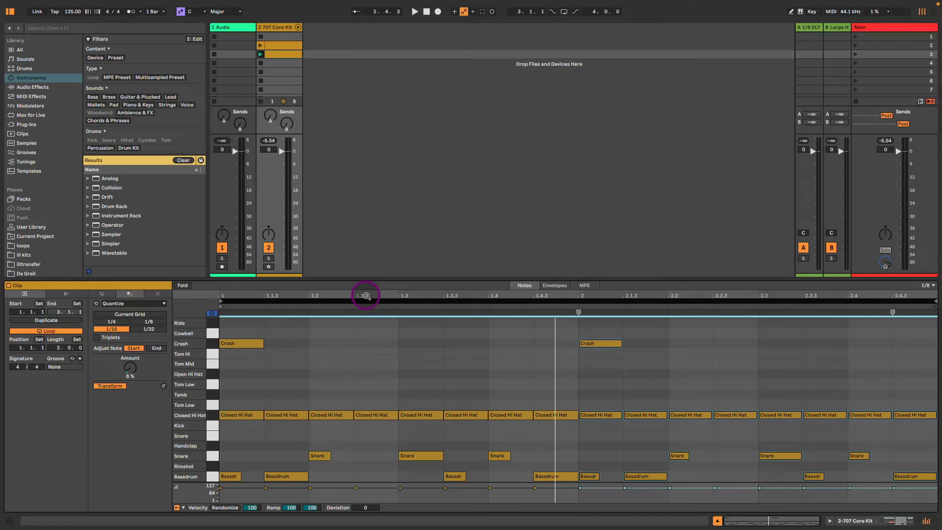
key("super+d")
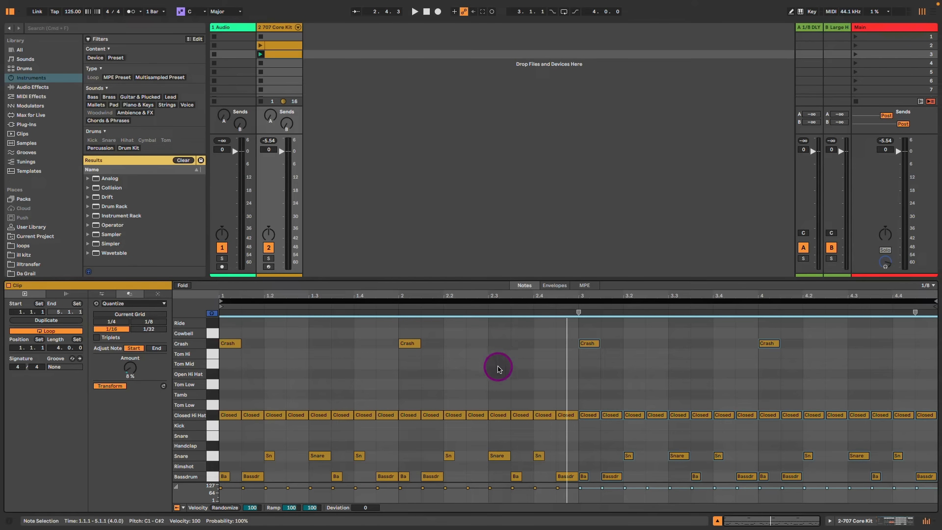
Delete the crash notes at bars 2, 3 and 4, keeping only the crash at bar 1.
left_click_drag(534, 375, 399, 358)
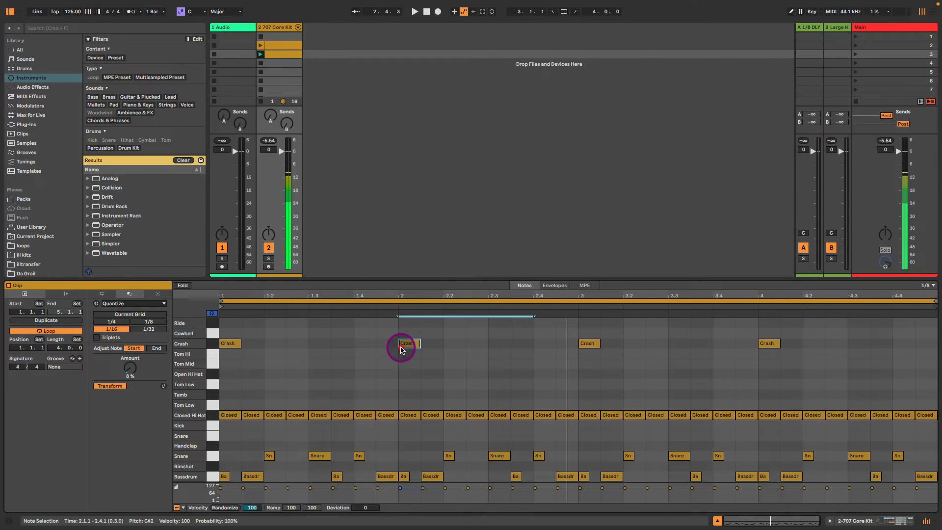
double_click(403, 344)
double_click(588, 343)
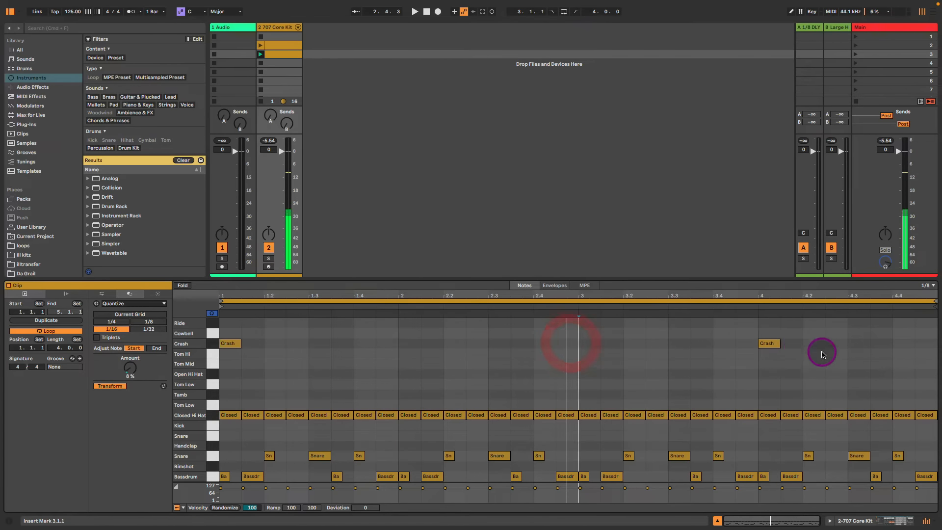
double_click(766, 343)
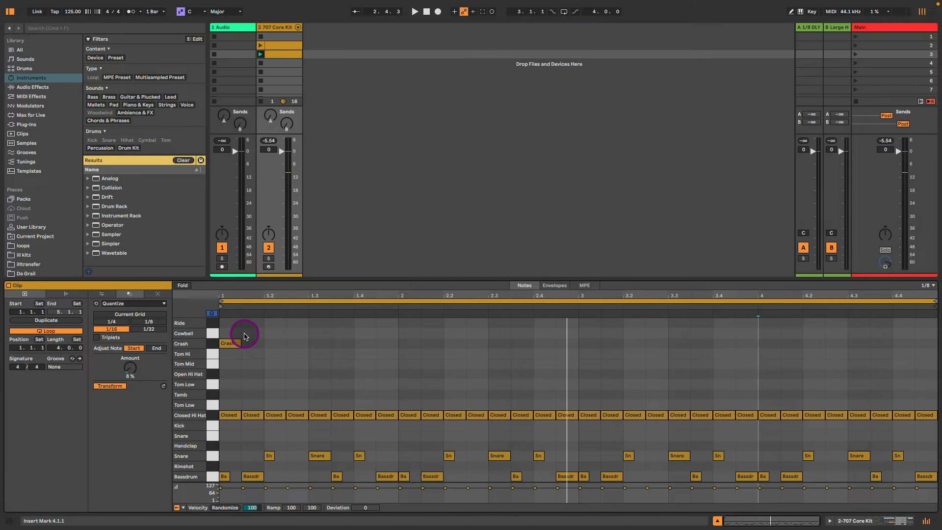
Play the extended drum clip and alternate launching it with the original one-bar clip above it.
left_click(260, 52)
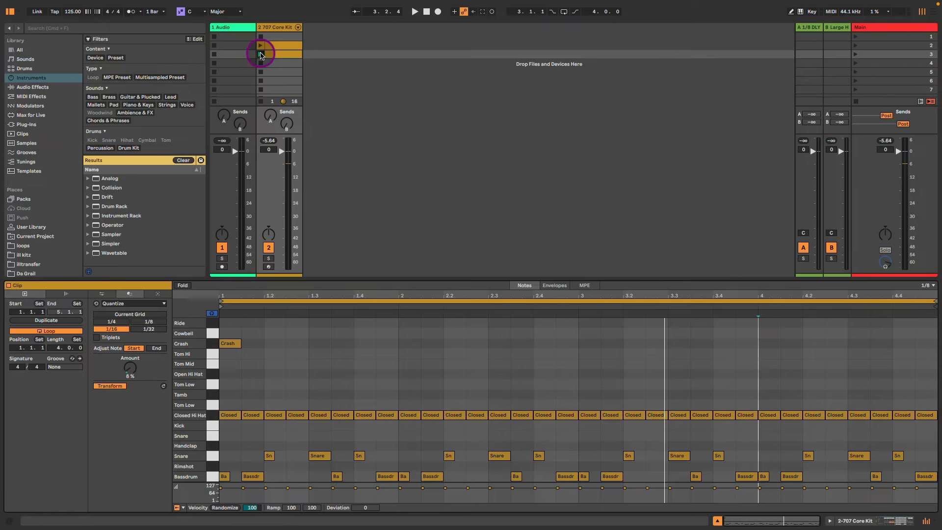
left_click(261, 46)
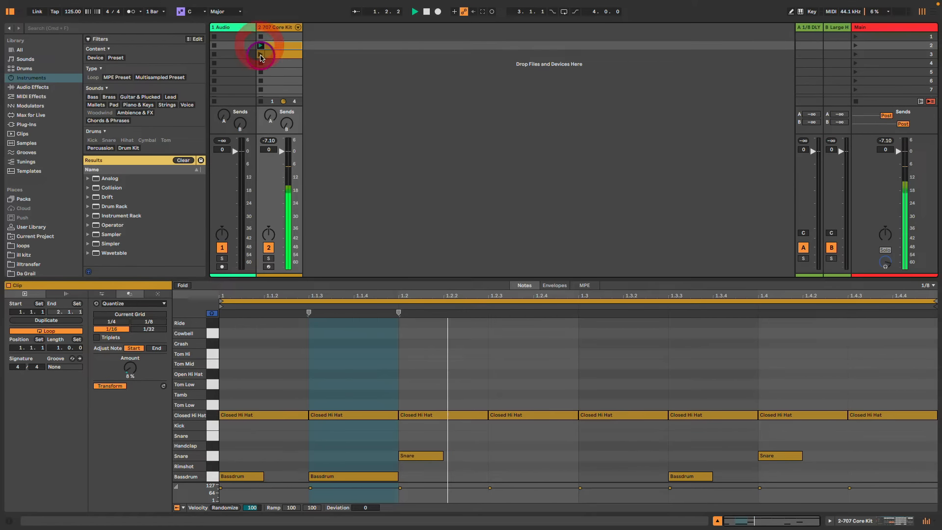
left_click(261, 54)
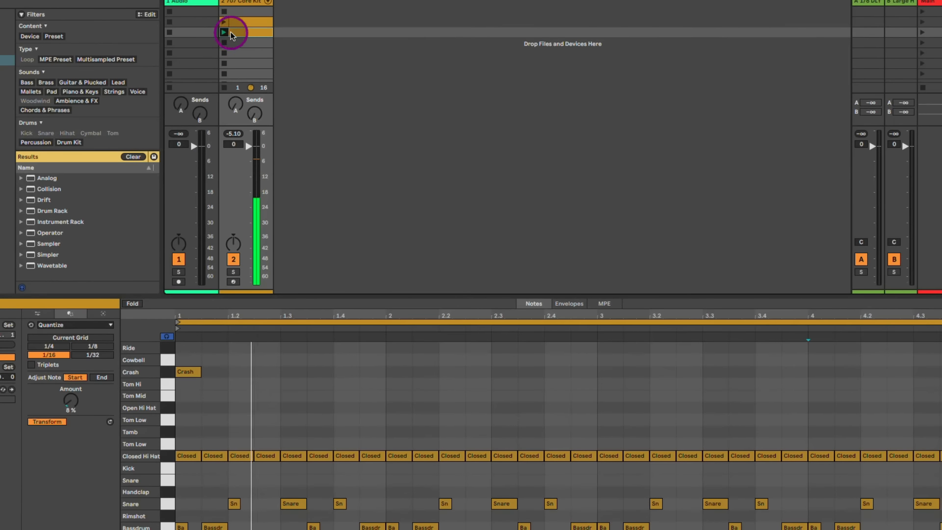
left_click(260, 44)
left_click(224, 32)
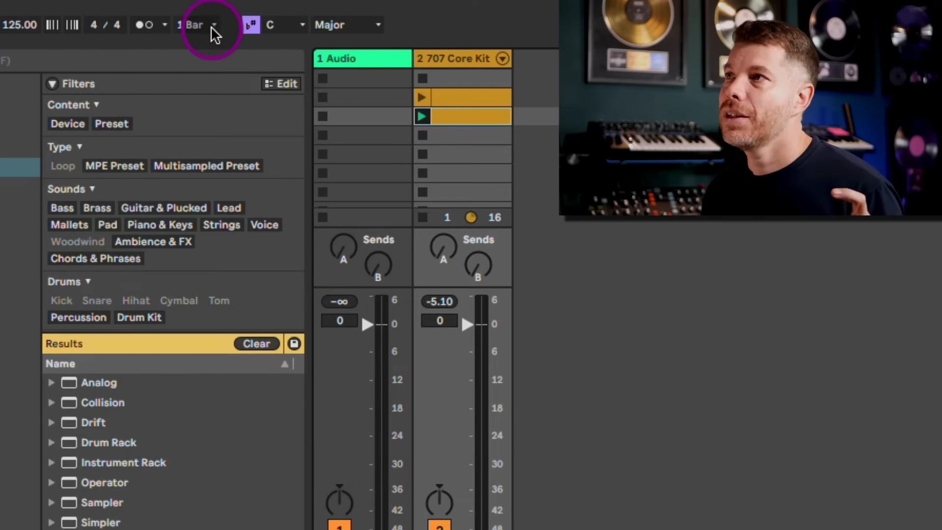
Set the global launch quantization to 1/8 and recolor the lower drum clip blue.
left_click(211, 25)
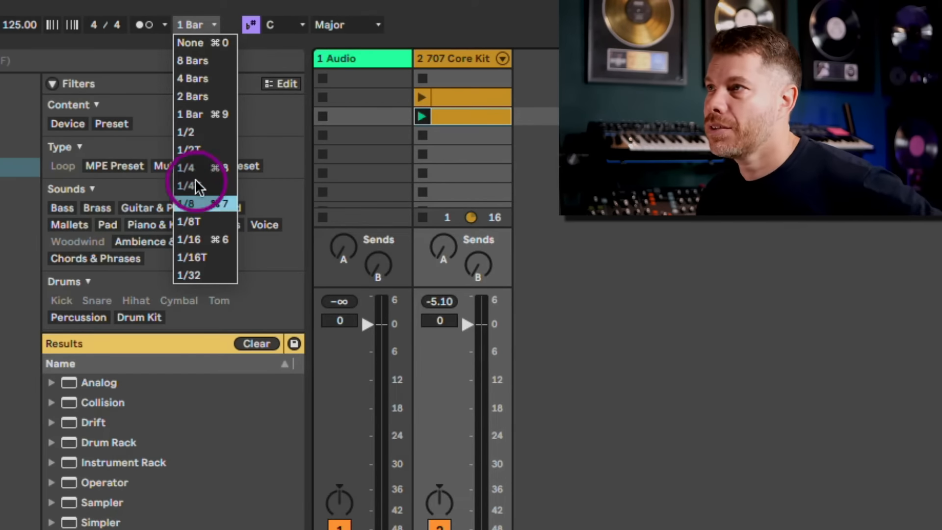
left_click(186, 204)
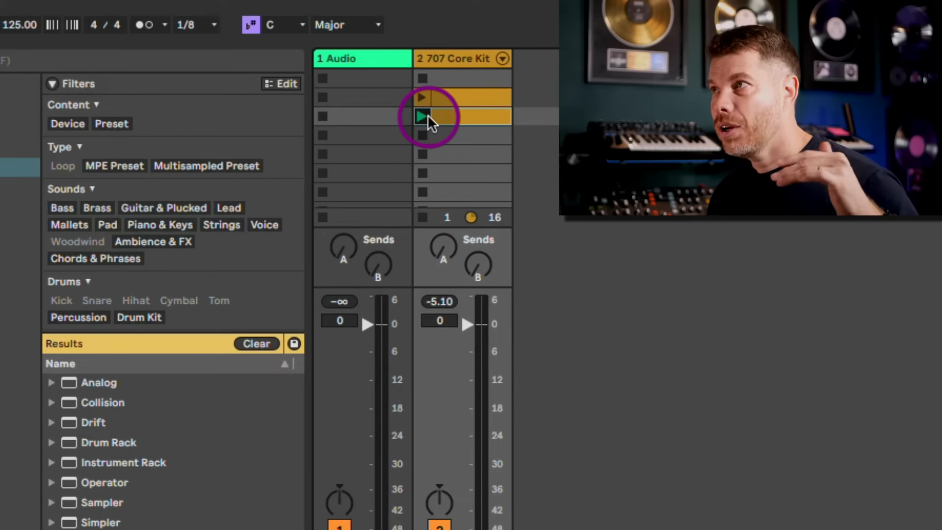
right_click(476, 116)
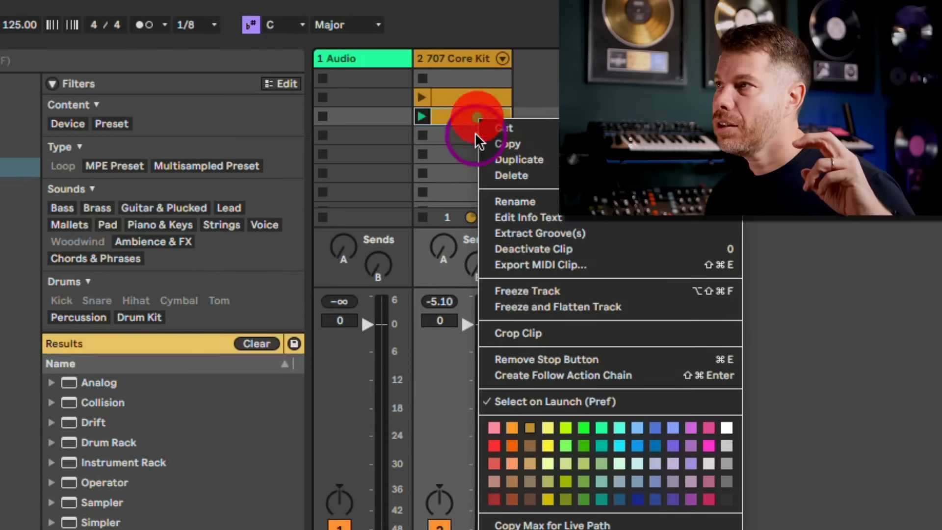
left_click(637, 445)
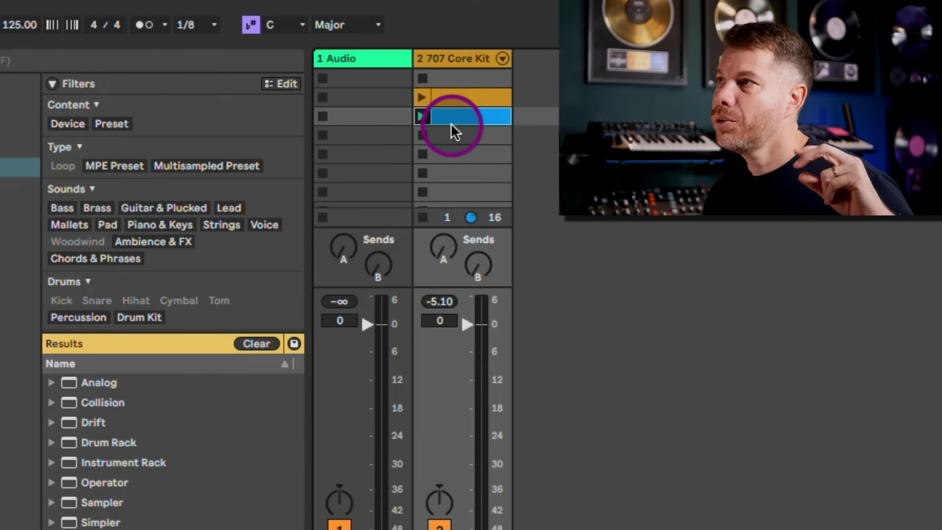
Switch playback rapidly between the yellow and blue drum clips, and set the launch quantization back to 1 Bar.
left_click(443, 93)
left_click(422, 115)
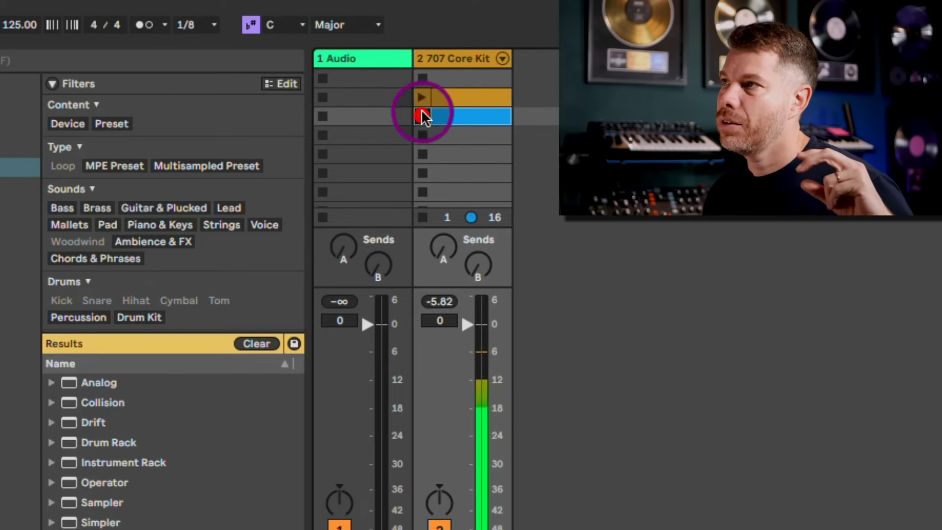
left_click(423, 99)
left_click(421, 114)
left_click(423, 98)
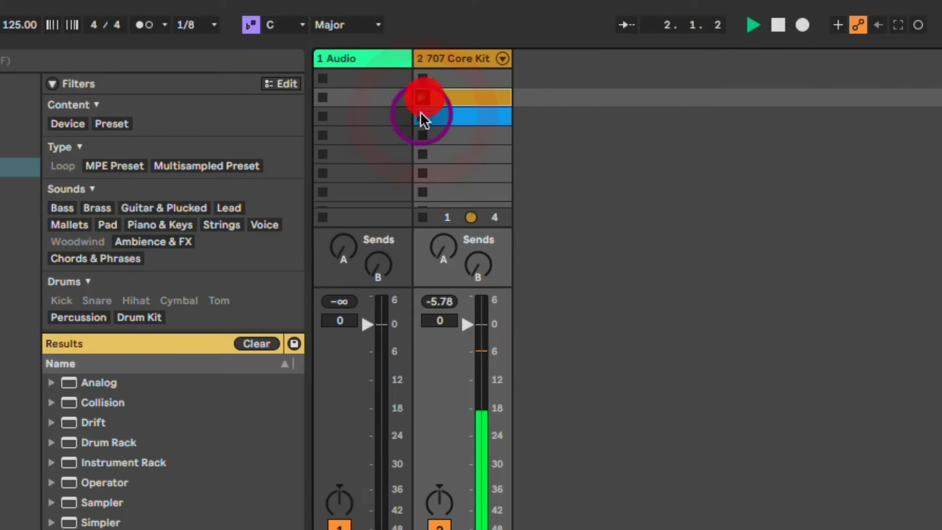
left_click(421, 115)
left_click(422, 97)
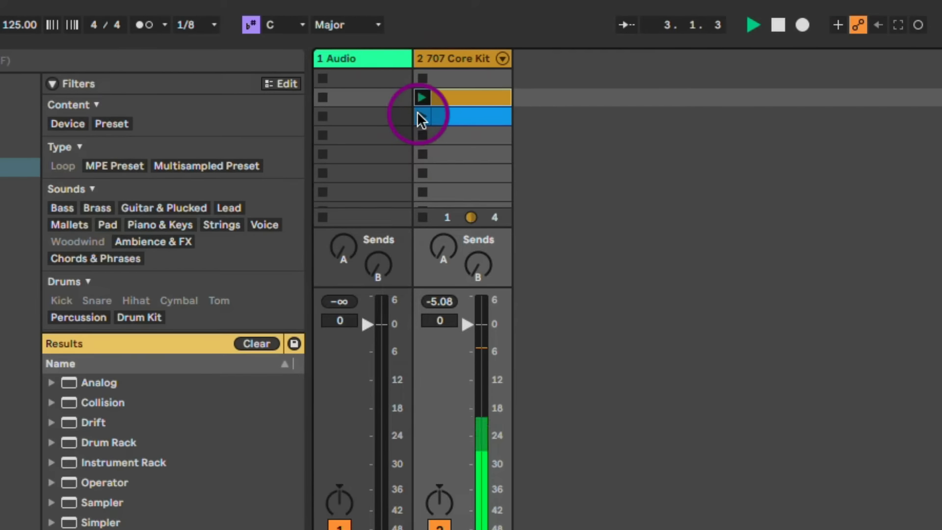
left_click(420, 116)
left_click(213, 24)
left_click(216, 113)
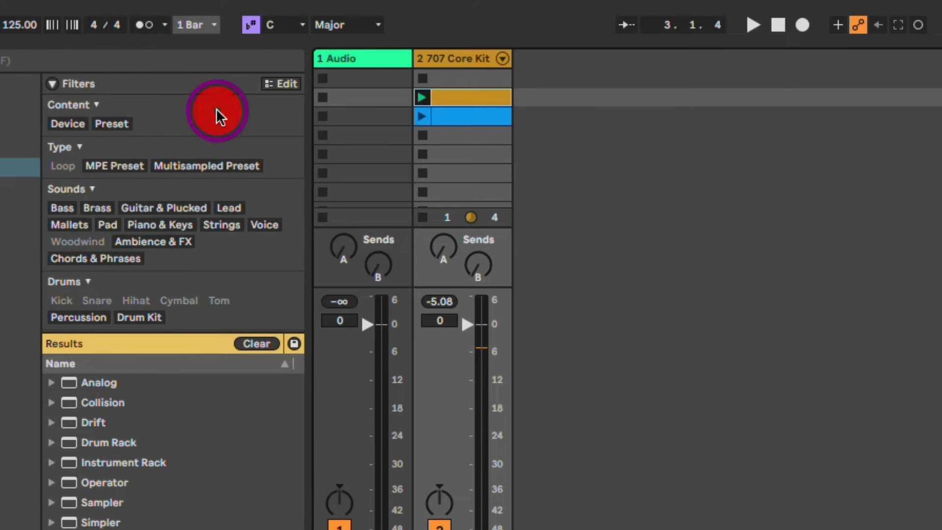
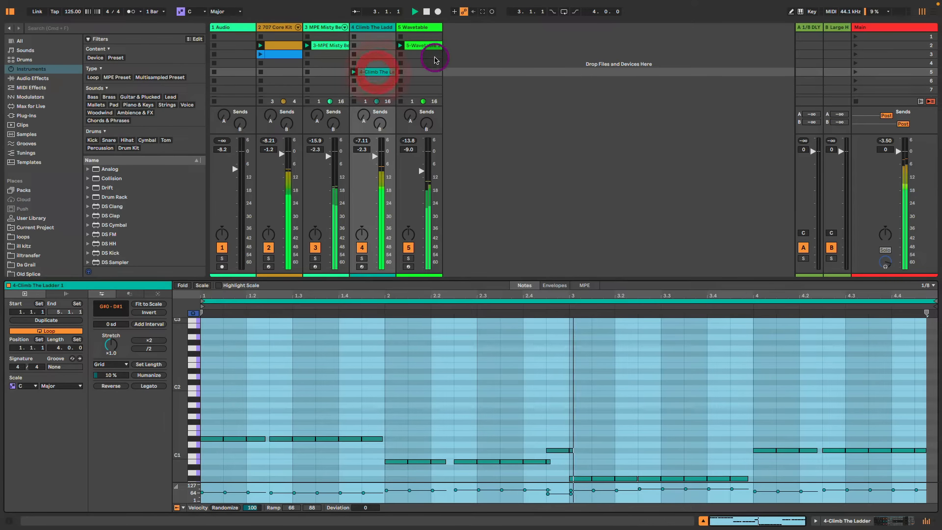
Open the clip on the Wavetable track.
left_click(430, 47)
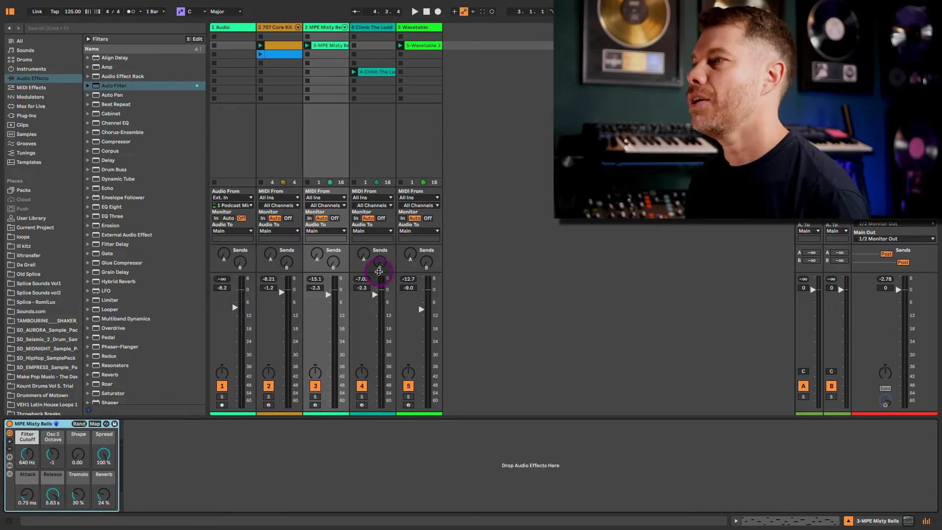
Set the 1 Audio track's volume to -8.6 dB and try out its pan control.
left_click_drag(235, 308, 235, 297)
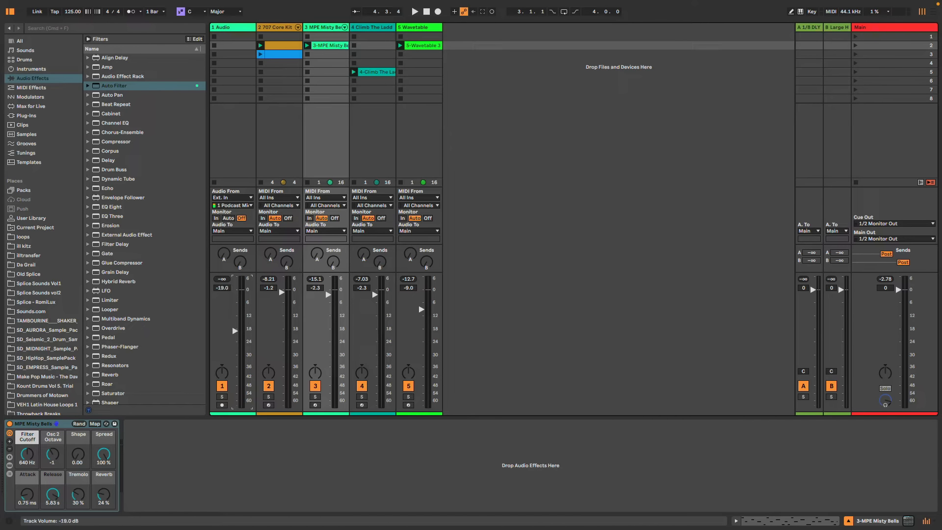
left_click(226, 377)
left_click_drag(224, 376, 225, 393)
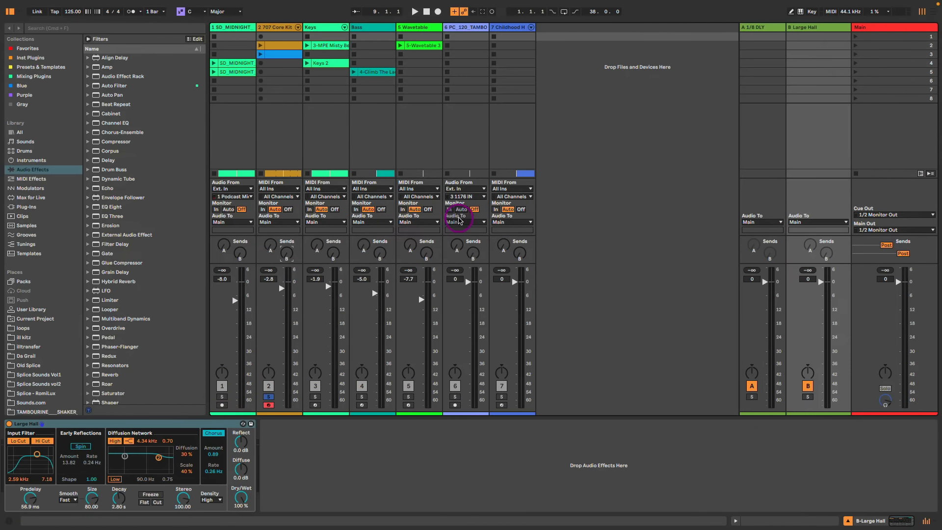
Examine the 707 Core Kit's sends A and B and the effects on the 1/8 DLY and Large Hall return tracks.
left_click(272, 245)
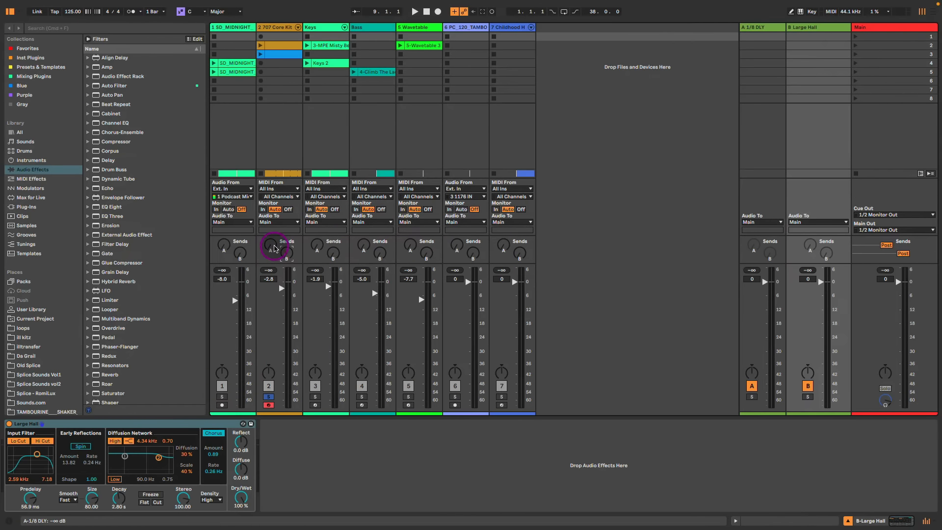
left_click(272, 246)
left_click(286, 253)
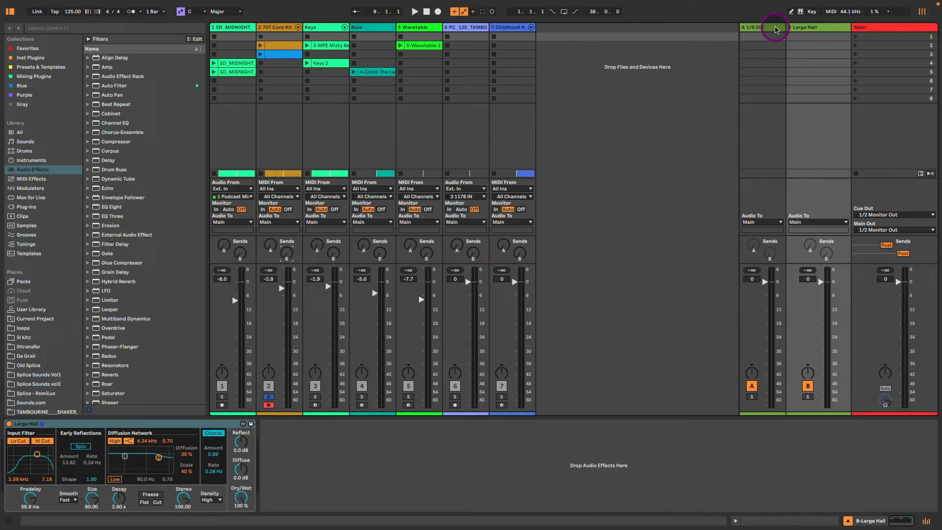
left_click(775, 28)
left_click(808, 27)
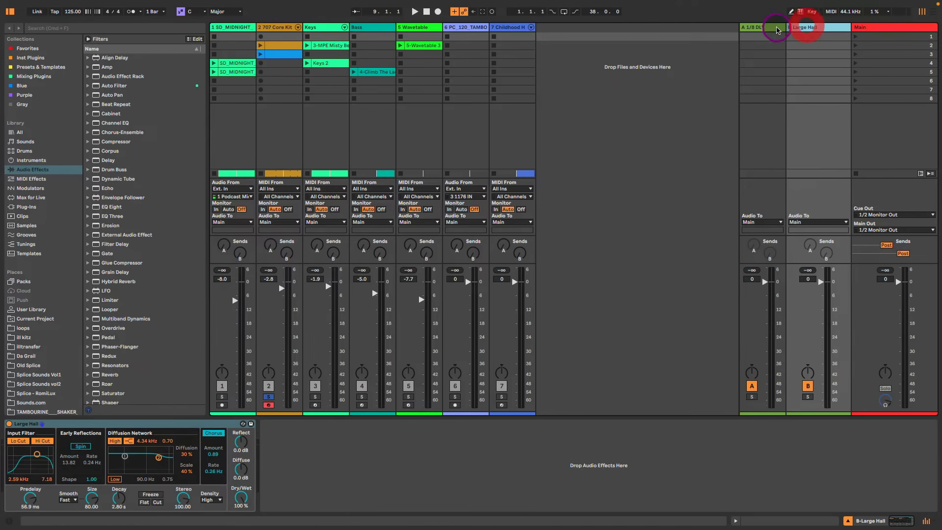
left_click(761, 27)
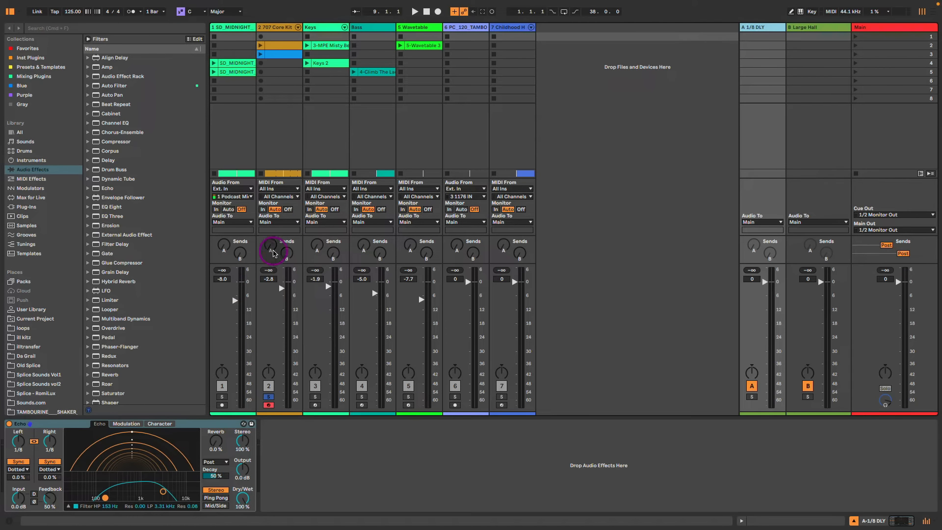
Raise the 707 Core Kit's send A to feed the Echo on the 1/8 DLY return track, and fine-tune its amount.
left_click(270, 244)
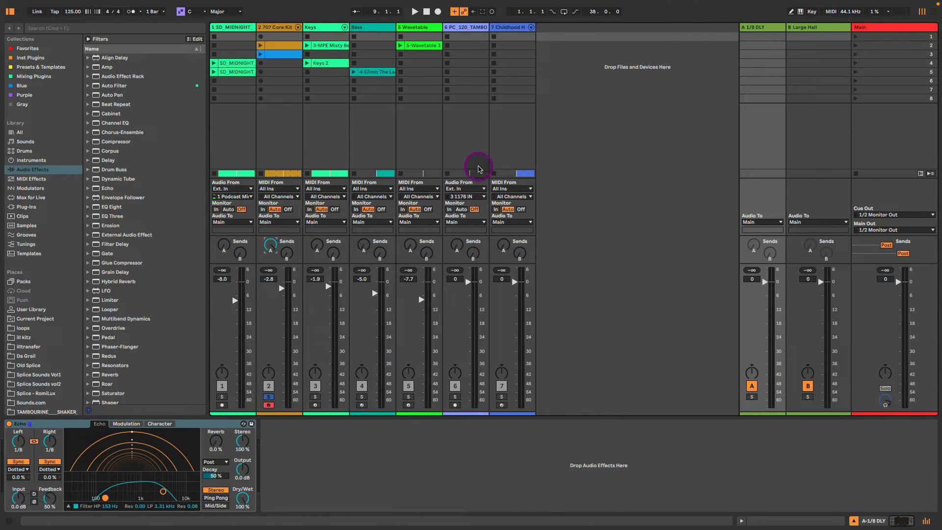
left_click(769, 30)
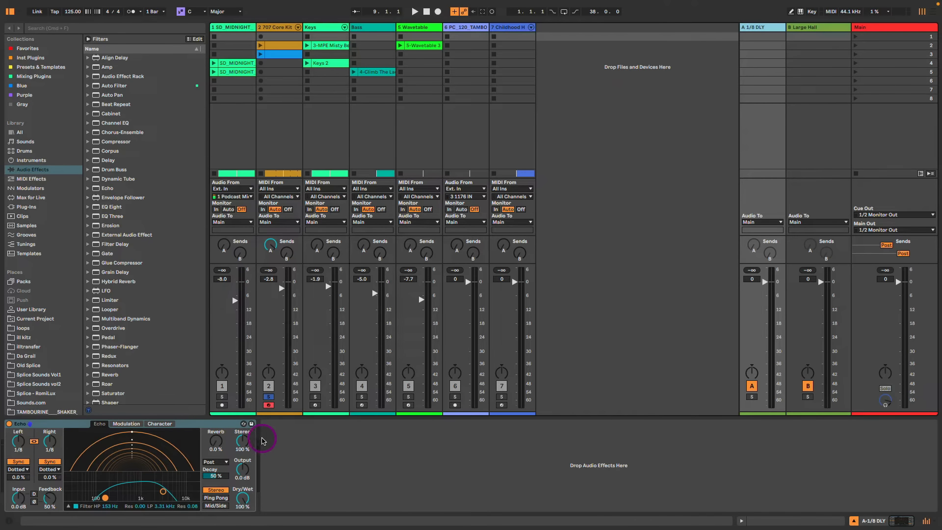
left_click(211, 423)
left_click(270, 244)
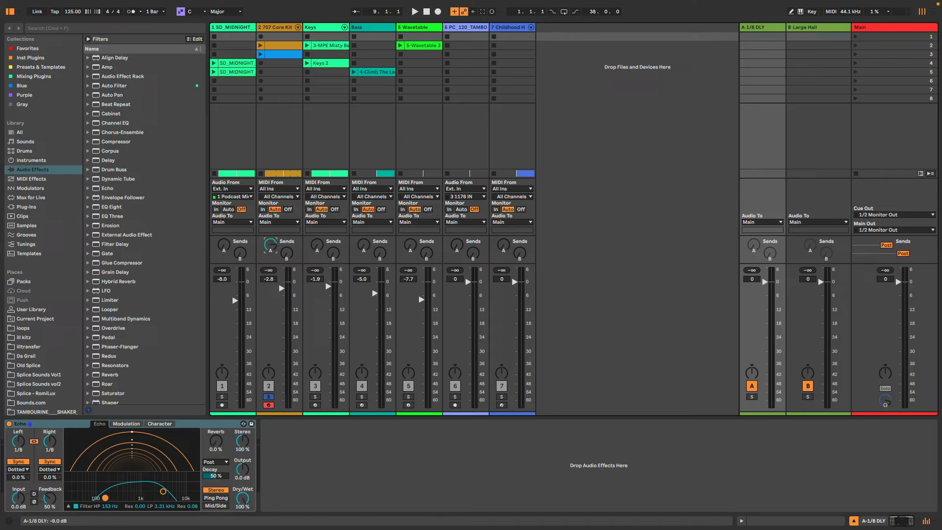
left_click_drag(271, 244, 272, 244)
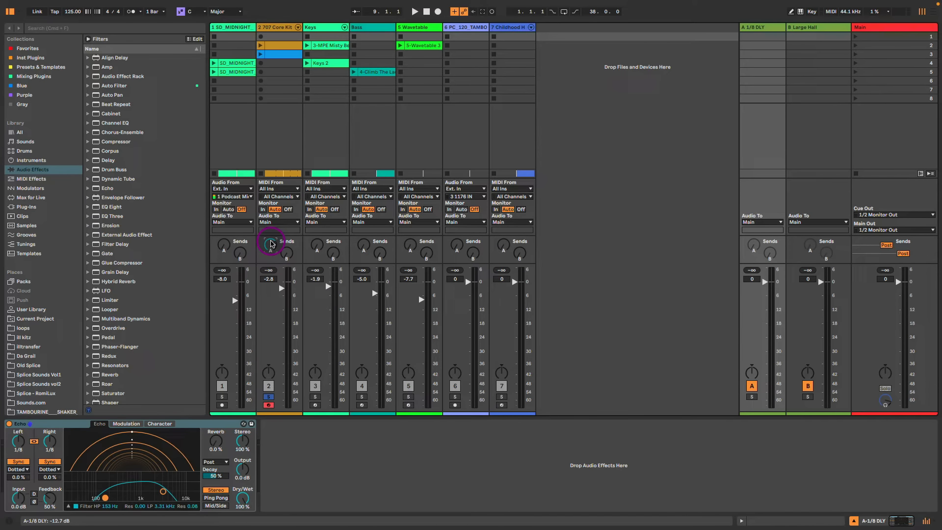
left_click_drag(271, 242, 270, 244)
Play the song while raising the send levels on the 707 Core Kit and Keys tracks.
key("space")
left_click_drag(64, 318, 66, 304)
left_click_drag(51, 219, 51, 209)
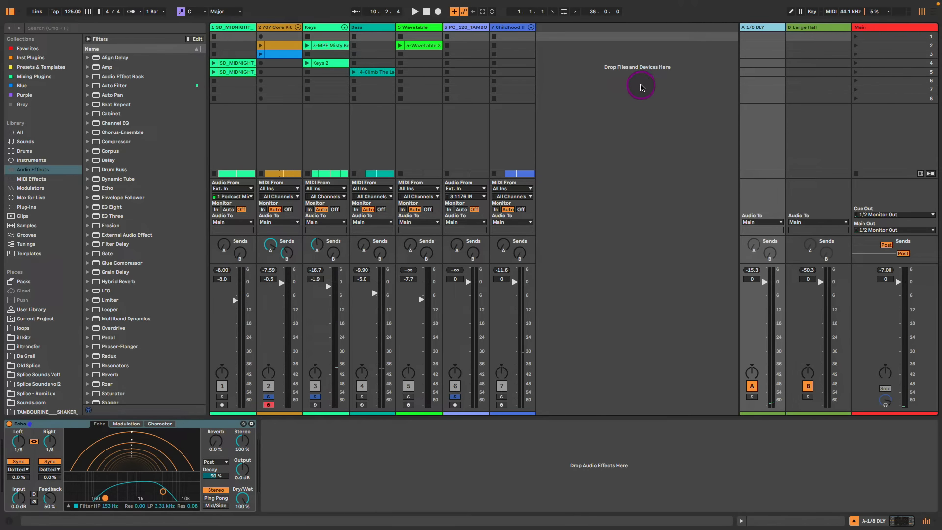
Insert a third return track and raise the Keys track's send C to about -29 dB.
right_click(641, 87)
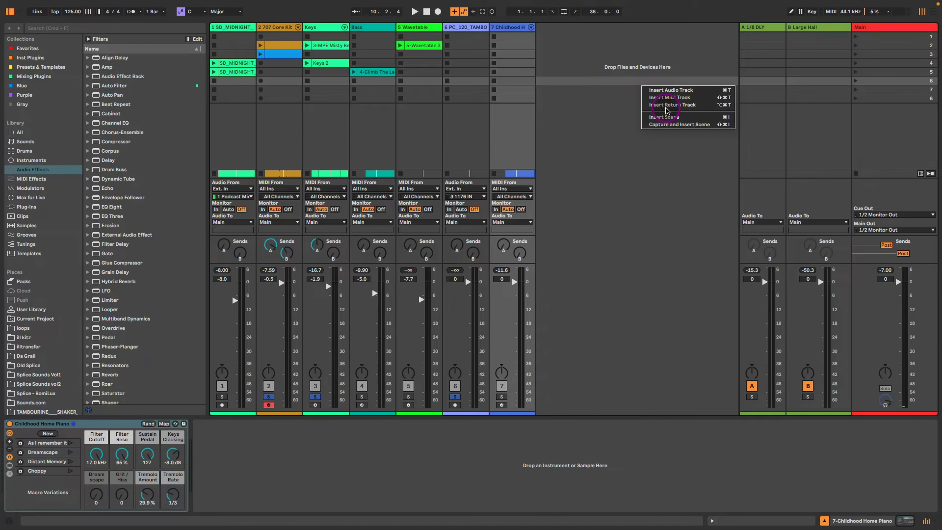
left_click(662, 105)
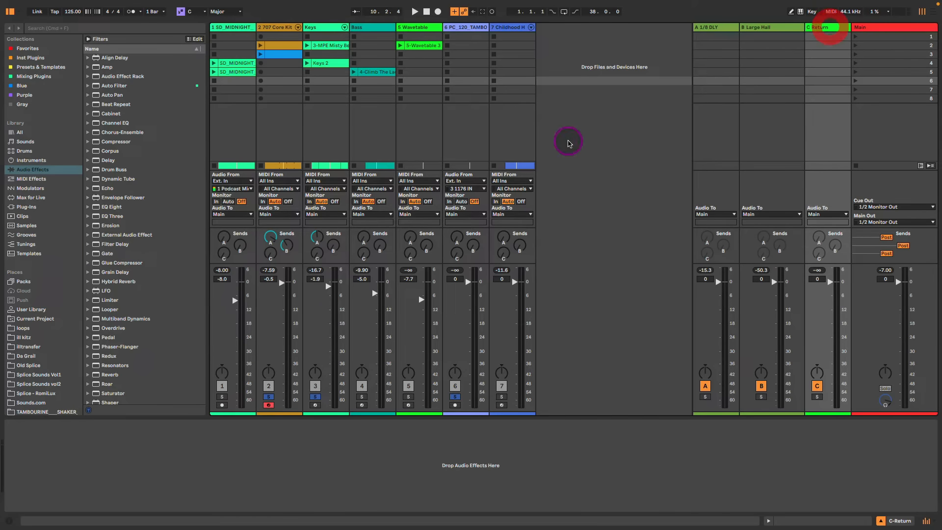
left_click_drag(319, 257, 319, 250)
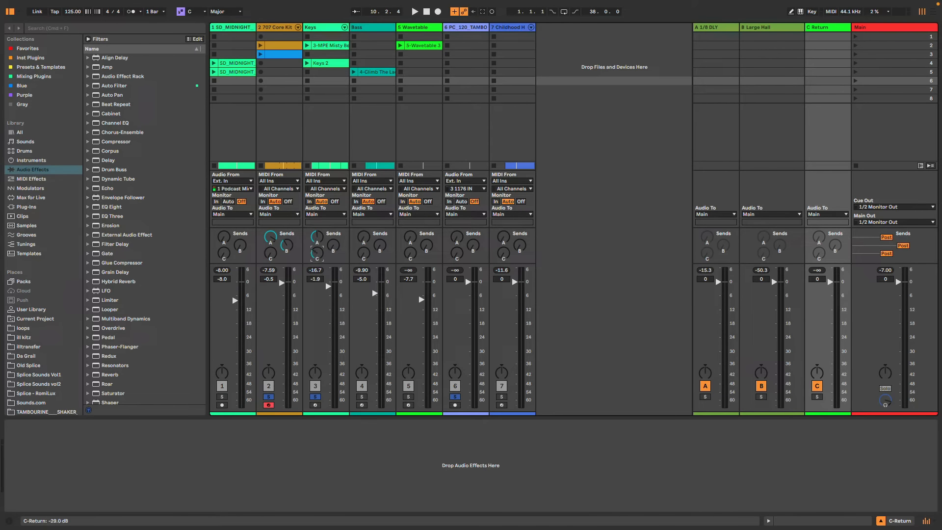
Mute the 1 Audio track and reactivate it.
left_click(222, 387)
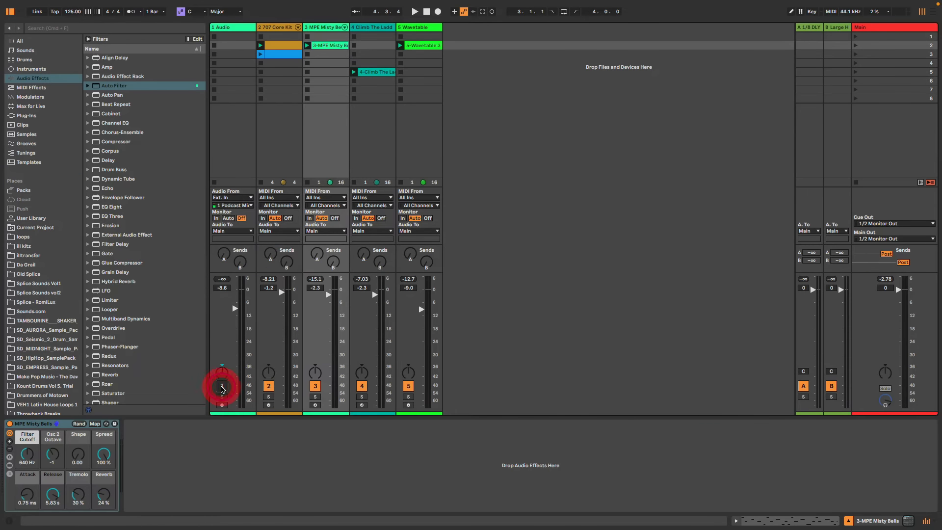
left_click(222, 386)
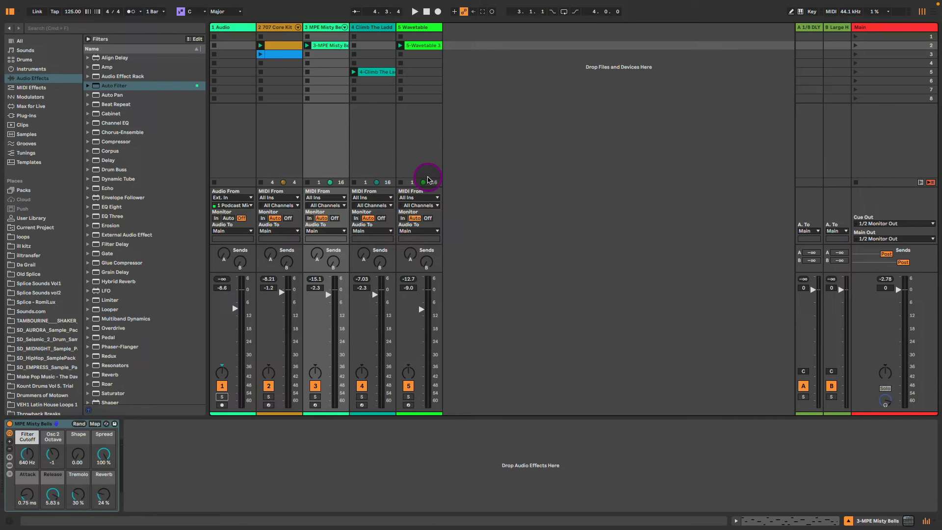
Add an Auto Filter audio effect to the MPE Misty Bells track.
left_click(29, 80)
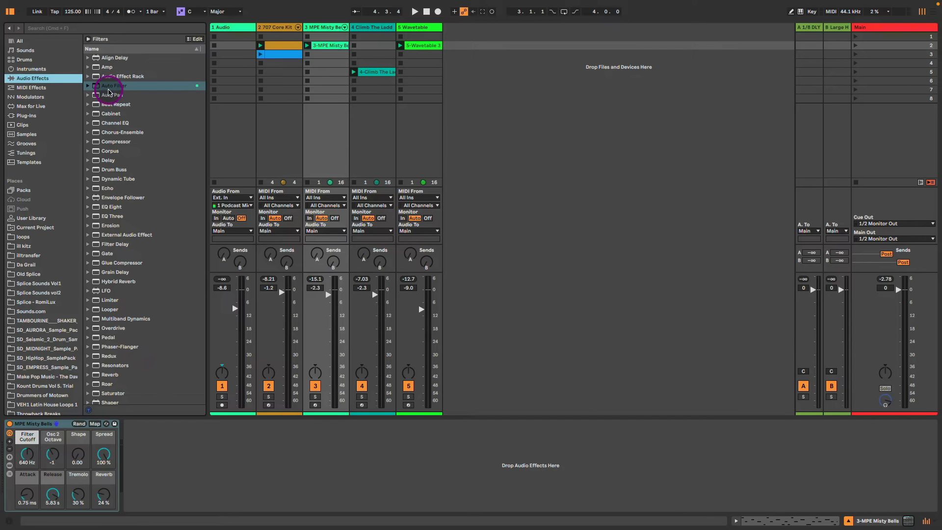
left_click(108, 88)
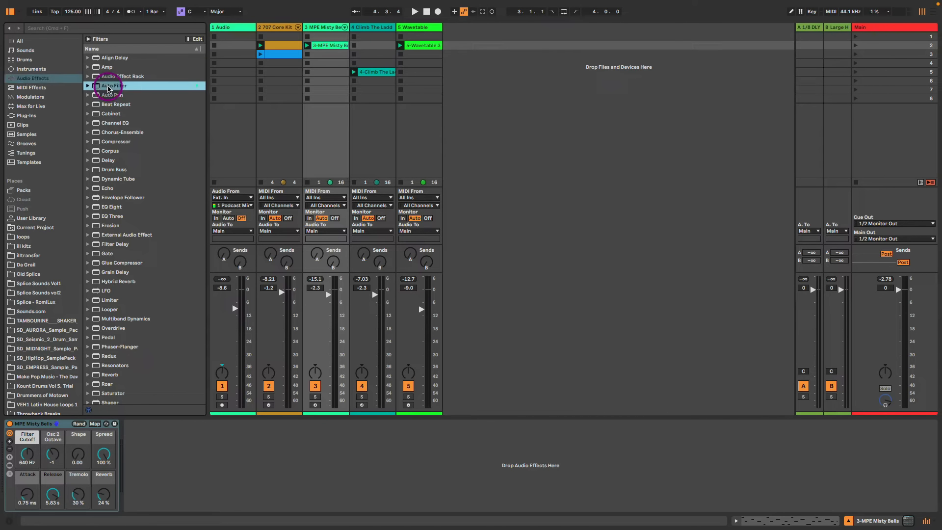
left_click_drag(108, 88, 327, 33)
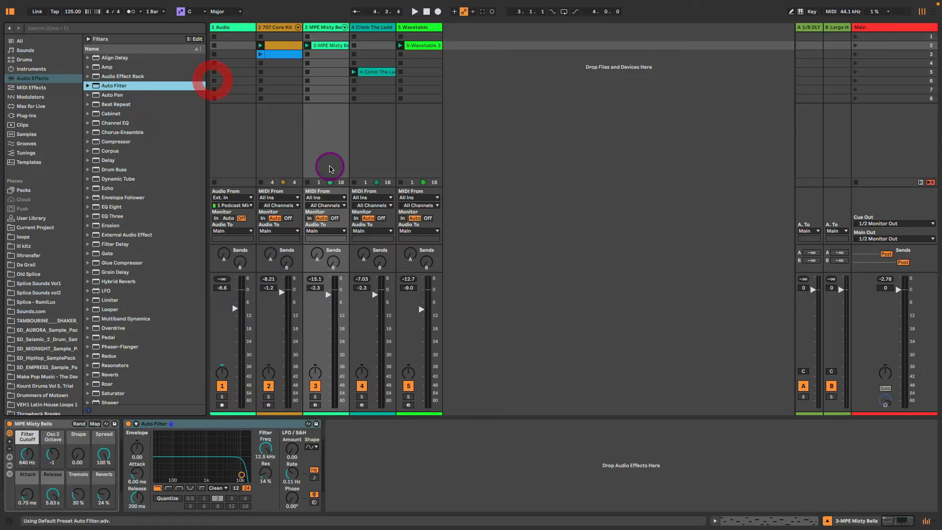
Solo the MPE Misty Bells track, set the Auto Filter's frequency to about 19.9 kHz, and briefly play the song.
left_click(315, 397)
mouse_move(274, 450)
left_mouse_down()
mouse_move(269, 494)
mouse_move(263, 450)
left_mouse_up()
key("space")
key("space")
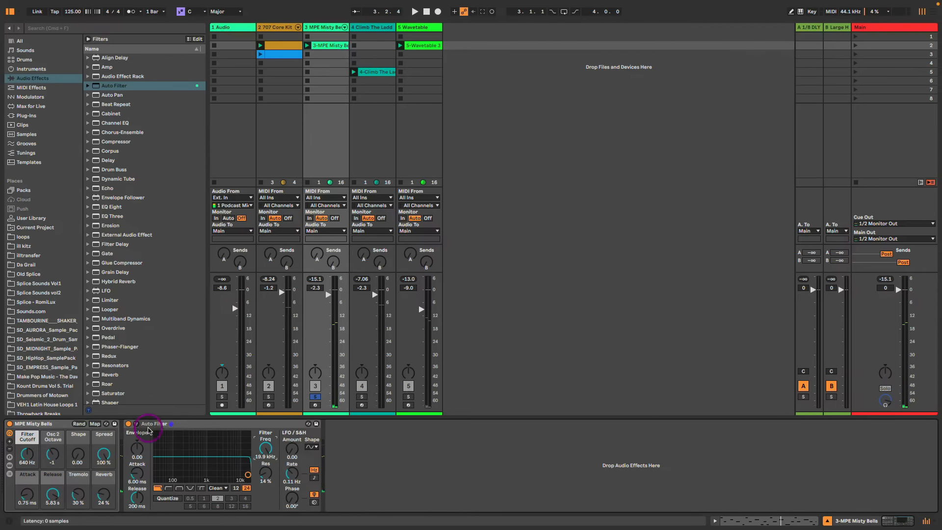
Highlight the MPE Misty Bells instrument and the Auto Filter in turn to examine the order of the device chain.
left_click(48, 425)
left_click(208, 423)
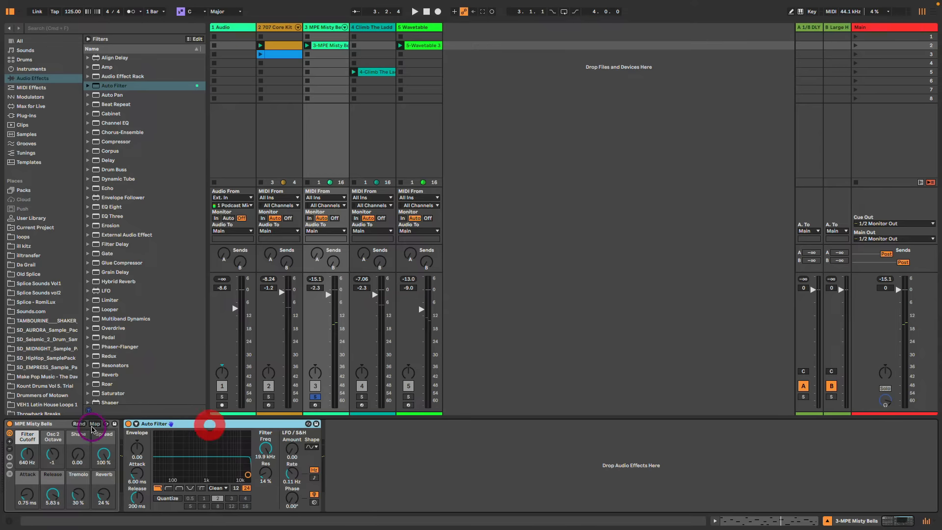
left_click(57, 425)
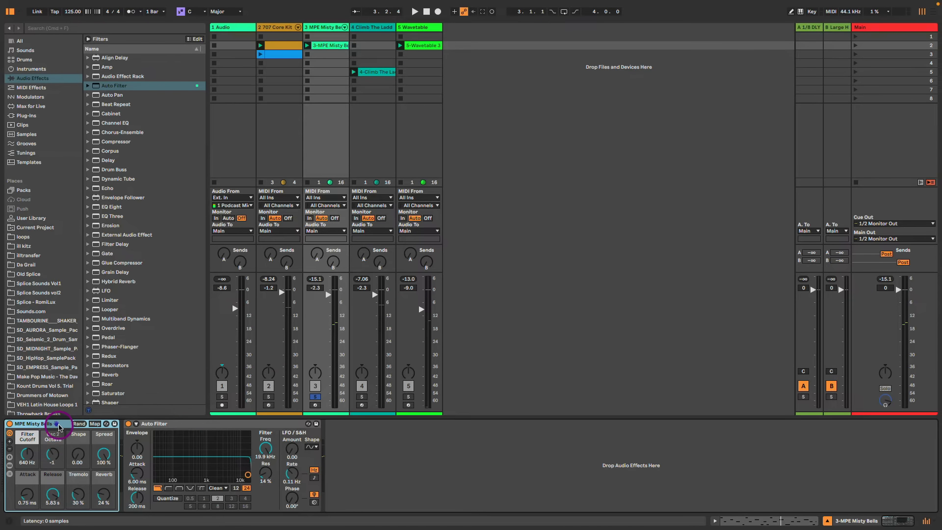
left_click(185, 420)
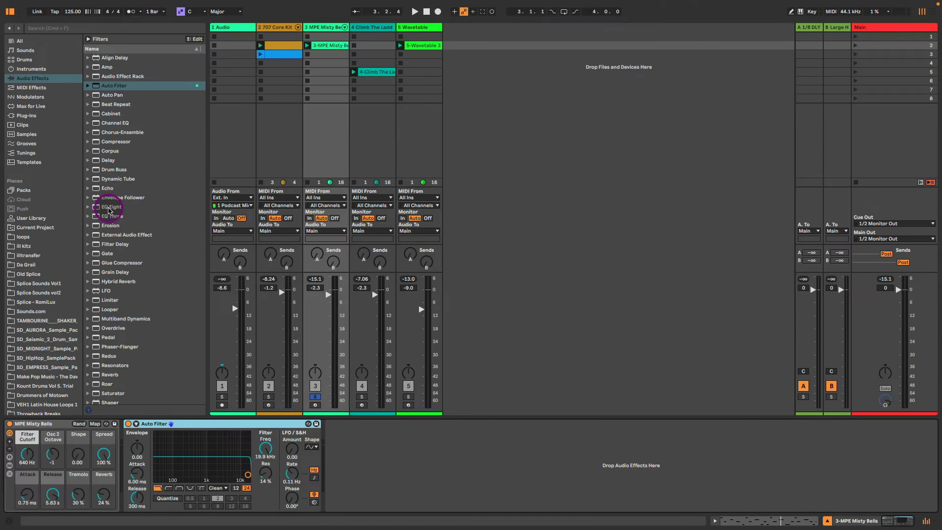
Add an EQ Eight after the Auto Filter on the MPE Misty Bells track, and move it ahead of the Auto Filter.
left_click(109, 210)
left_click_drag(108, 210, 388, 459)
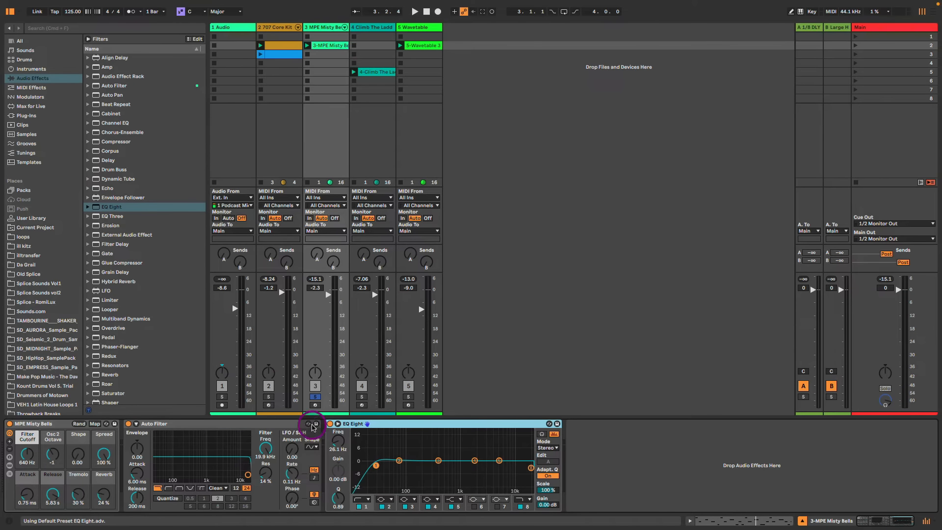
left_click(280, 423)
left_click(391, 427)
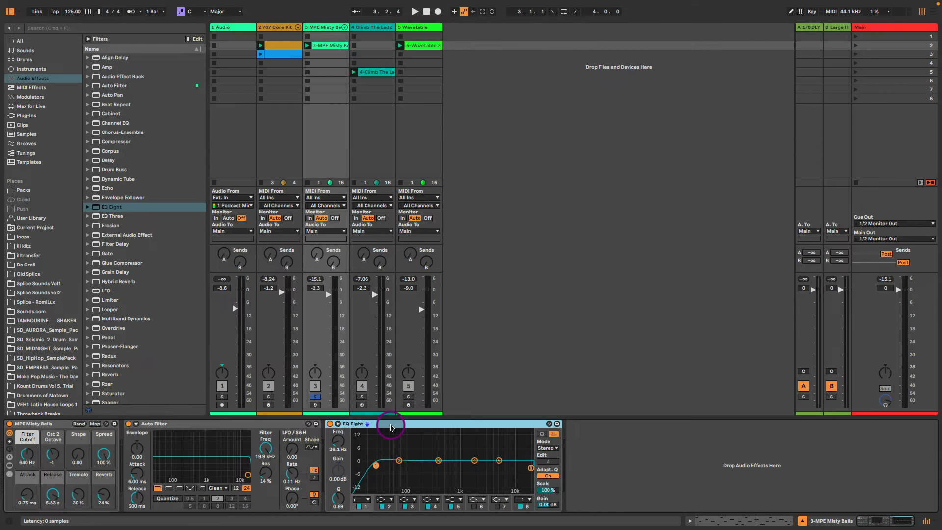
left_click_drag(391, 427, 138, 441)
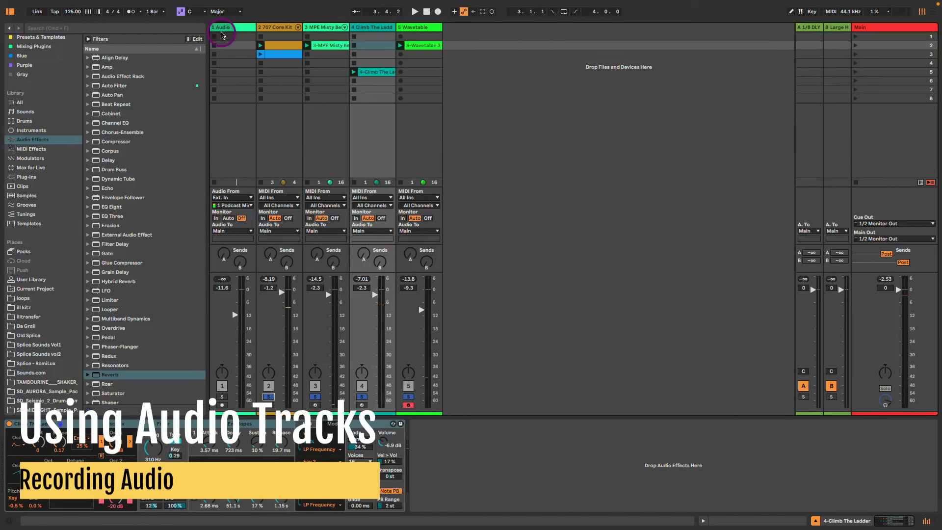
Arm the 1 Audio track for recording and choose Universal Audio Thunderbolt as the audio input device.
left_click(219, 28)
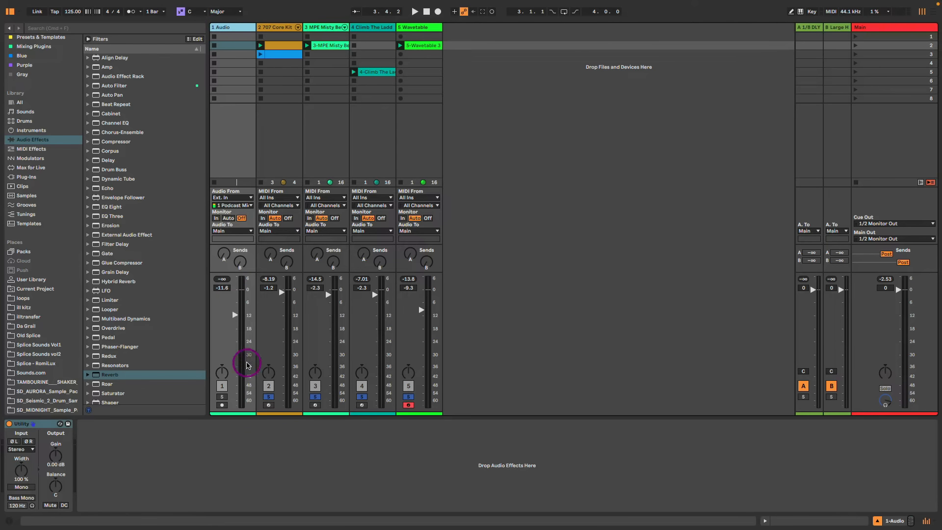
left_click(222, 405)
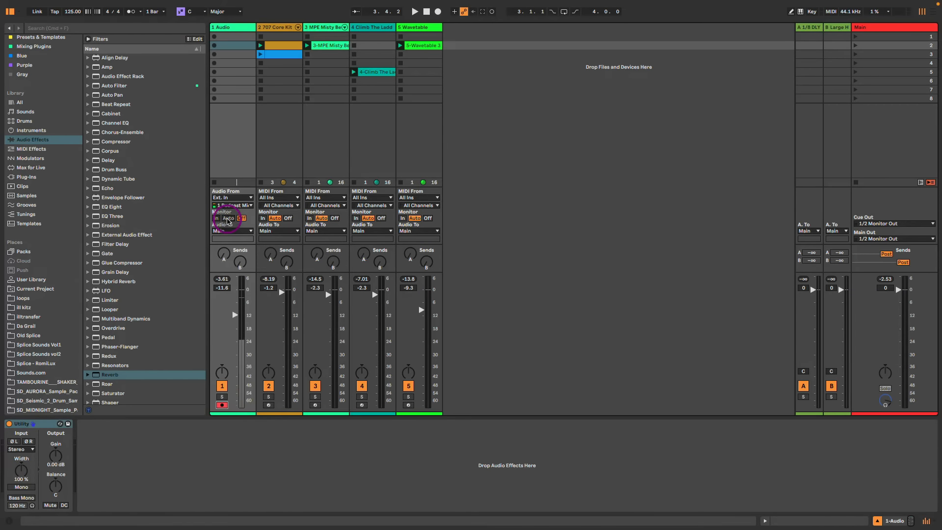
left_click(234, 197)
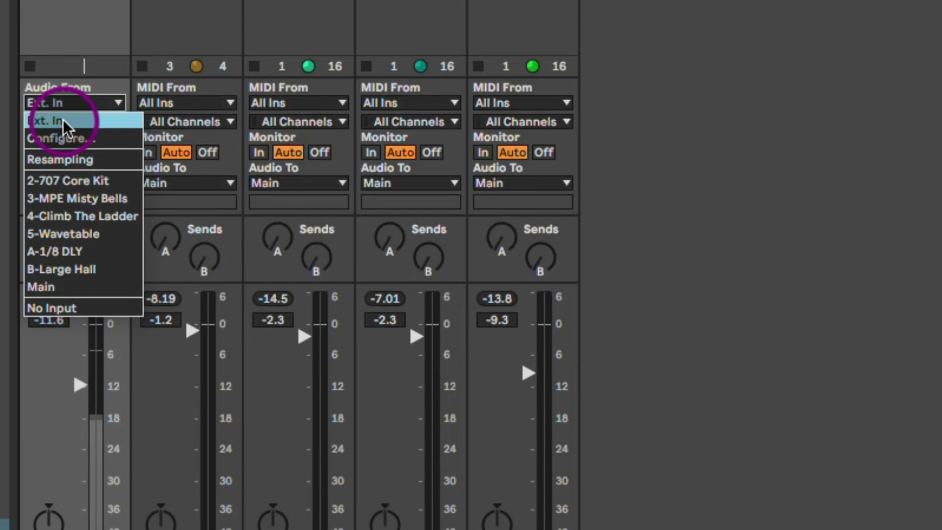
left_click(62, 138)
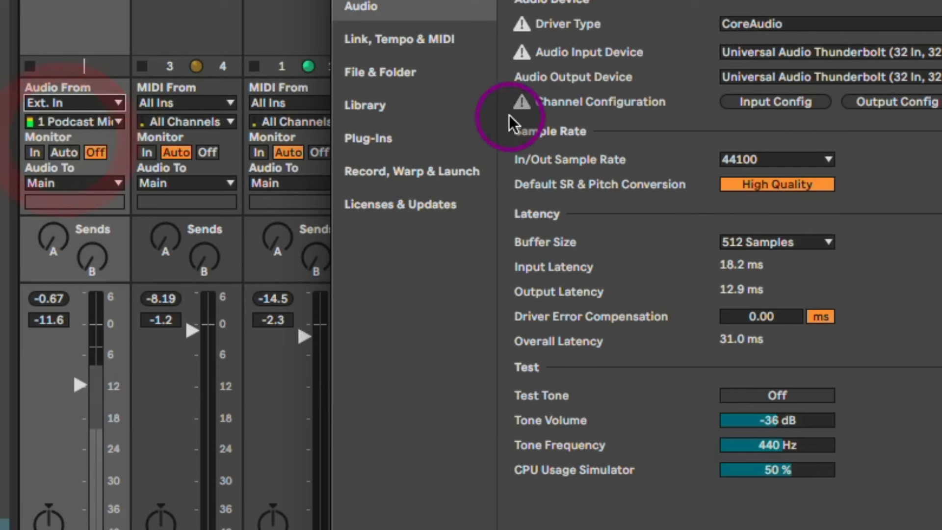
left_click(784, 50)
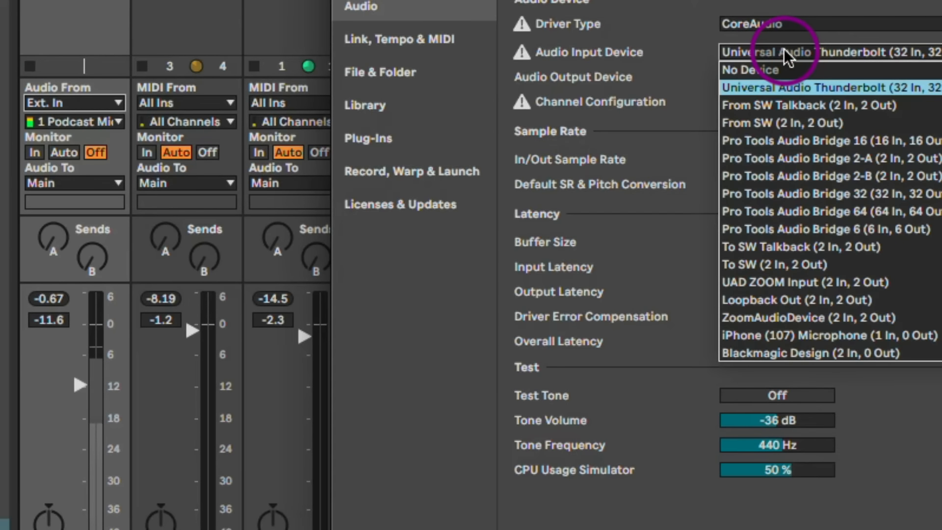
left_click(796, 87)
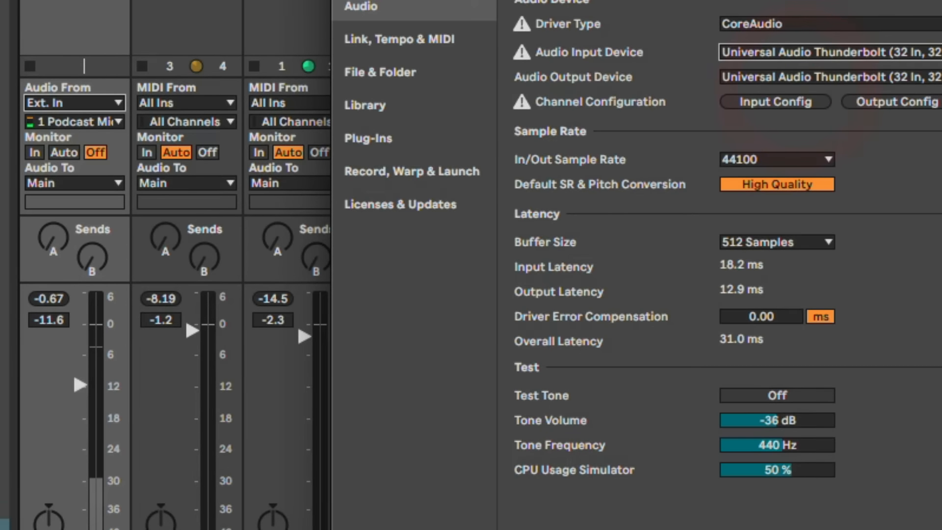
key("Escape")
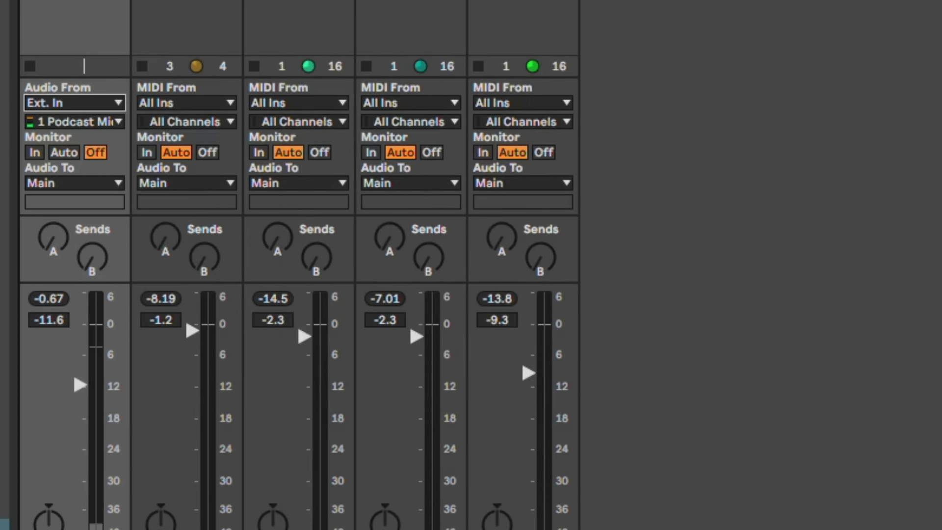
Choose 1 Podcast Mic as the 1 Audio track's input channel and record a one-bar clip in its fourth slot.
left_click(110, 121)
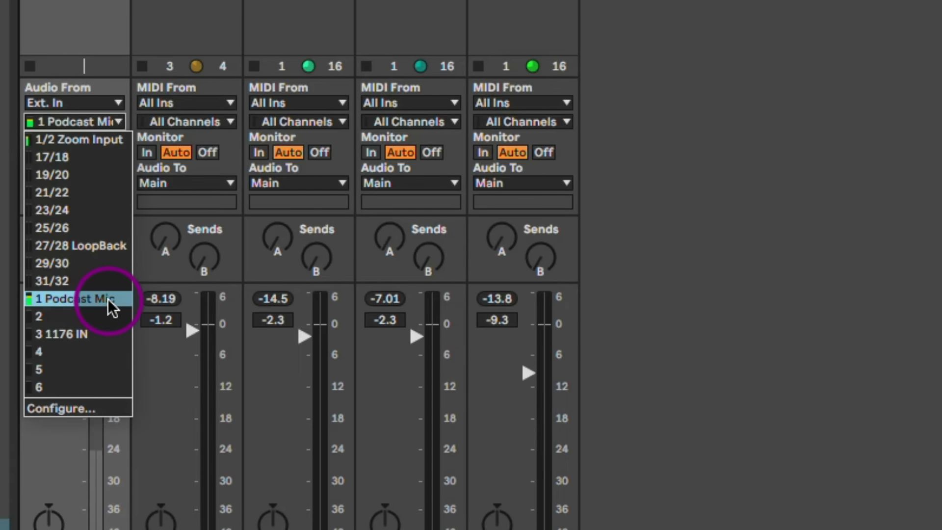
left_click(108, 299)
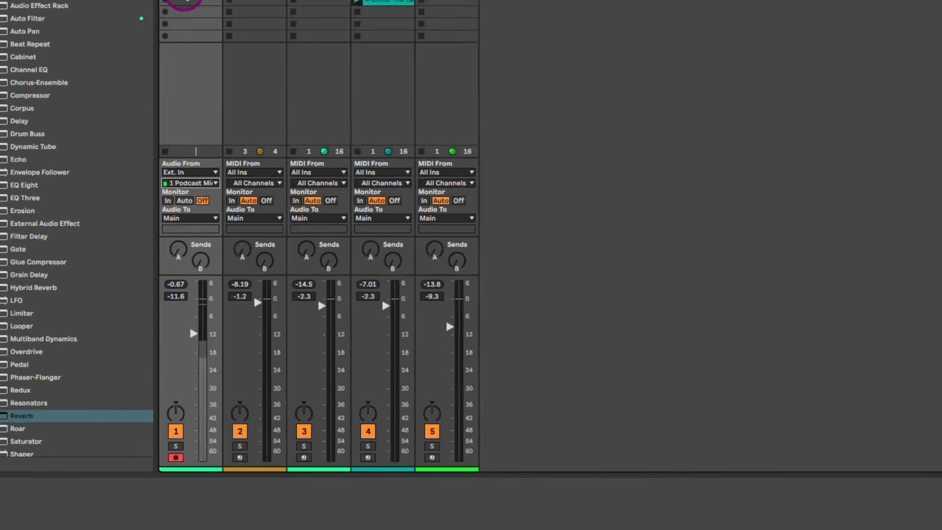
left_click(216, 64)
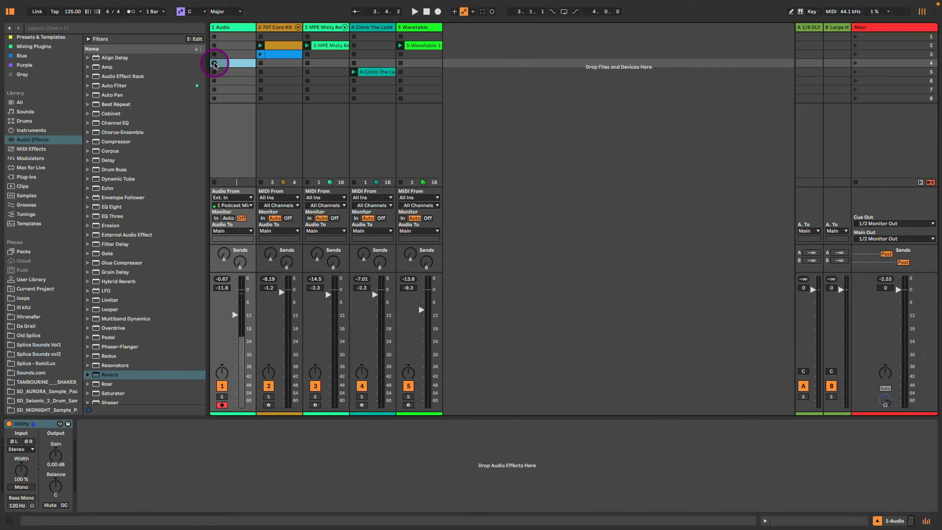
left_click(214, 63)
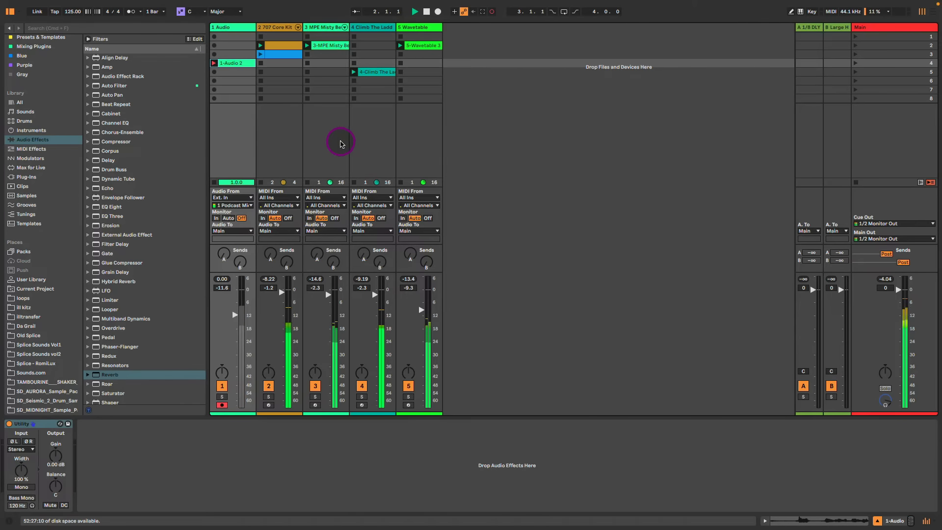
key("space")
Open the newly recorded audio clip's waveform, solo the 1 Audio track and play the recording.
left_click(233, 64)
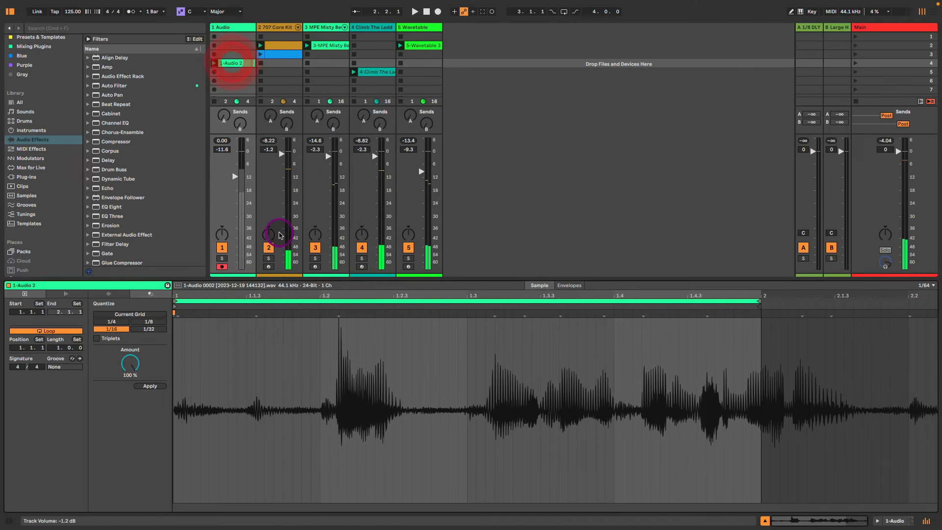
left_click(222, 259)
key("space")
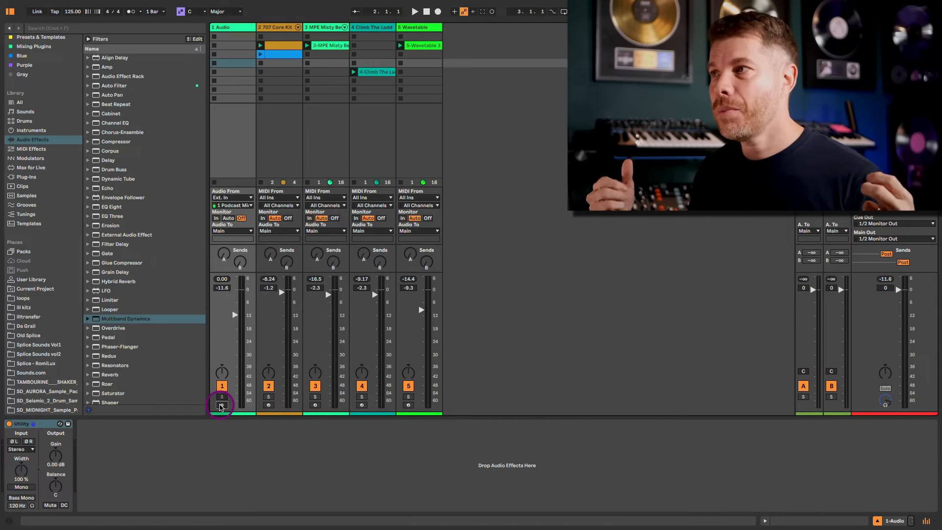
Disarm the 1 Audio track and browse the sample folders under Places.
left_click(220, 405)
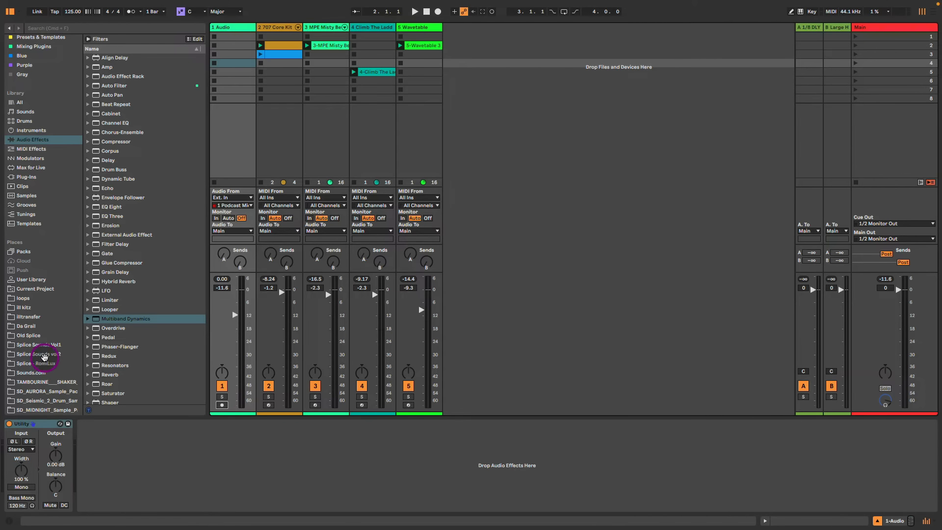
scroll(44, 333, "down", 5)
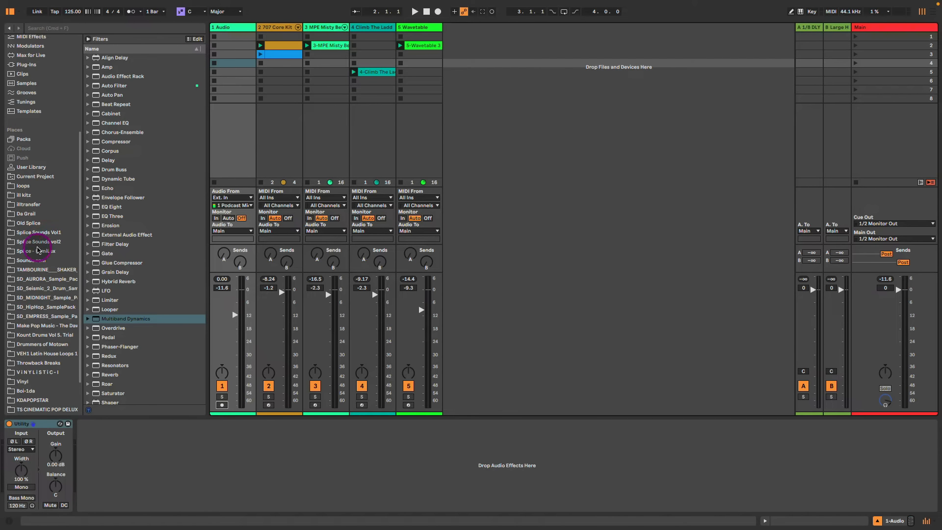
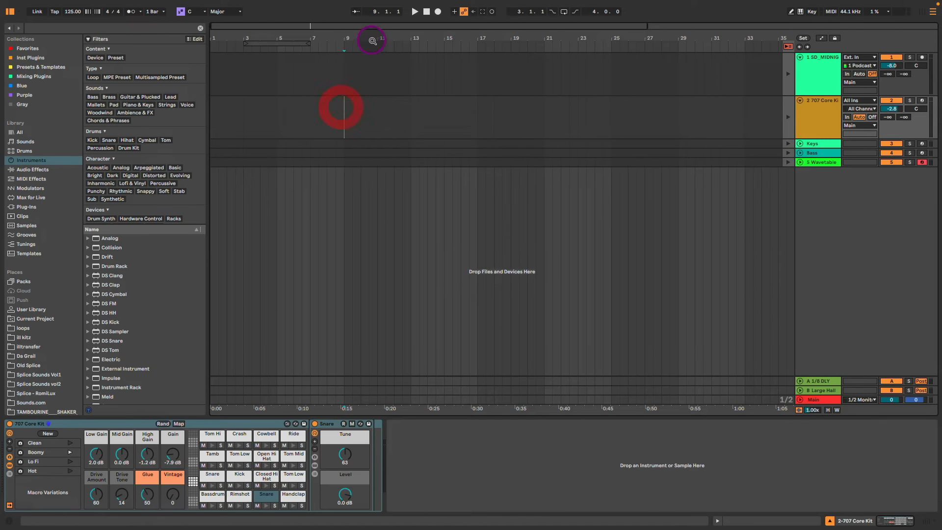
Record the playing session clips into the Arrangement View from bar 9, stopping in bar 13.
left_click_drag(366, 38, 389, 43)
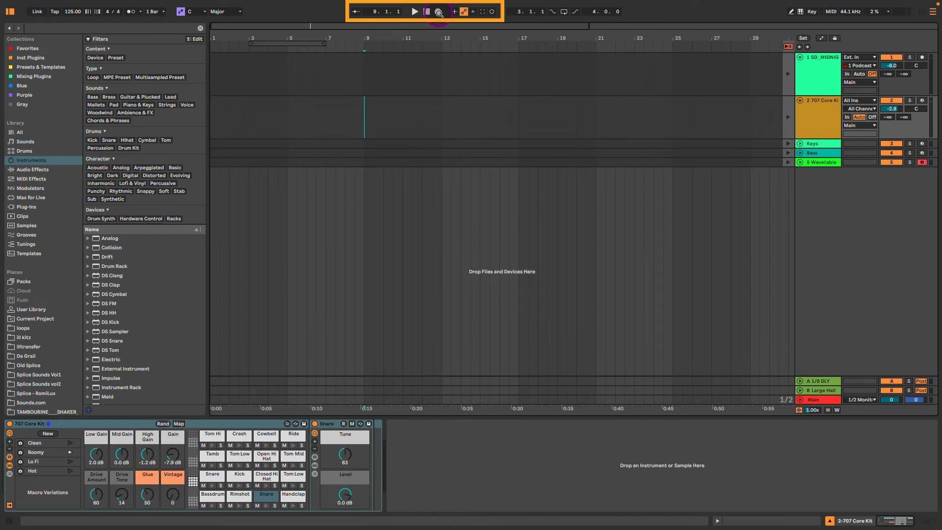
key("Tab")
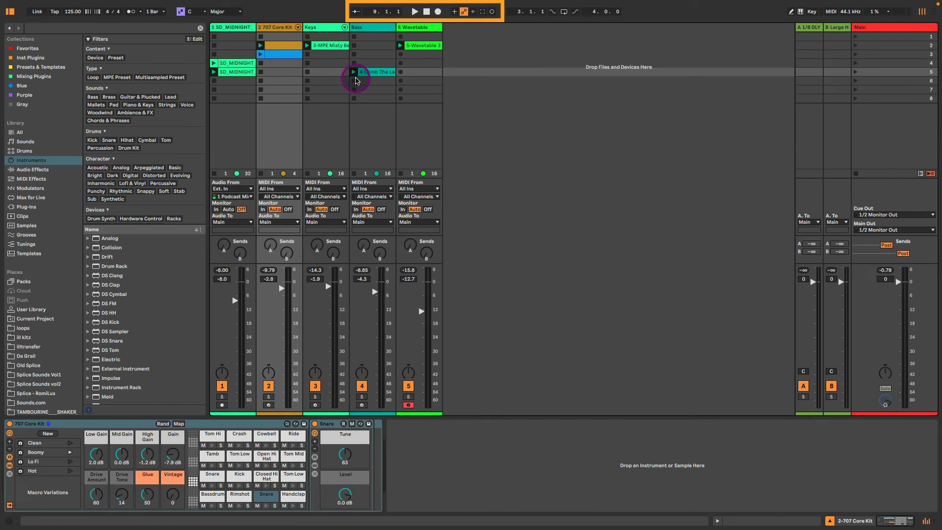
key("Tab")
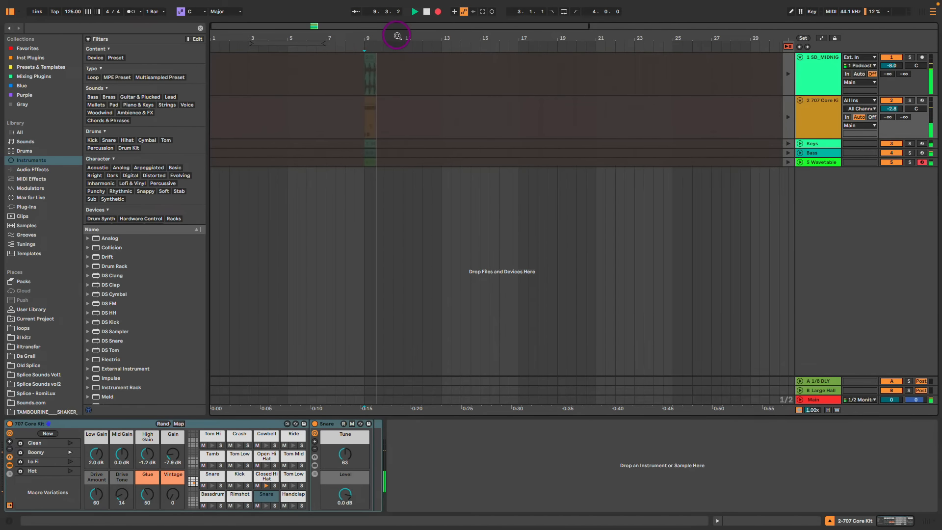
left_click_drag(398, 37, 399, 53)
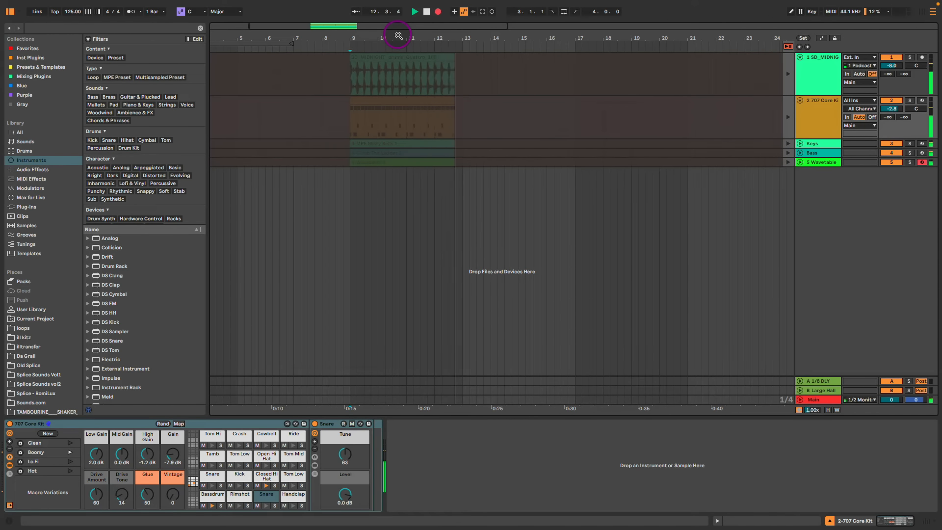
key("space")
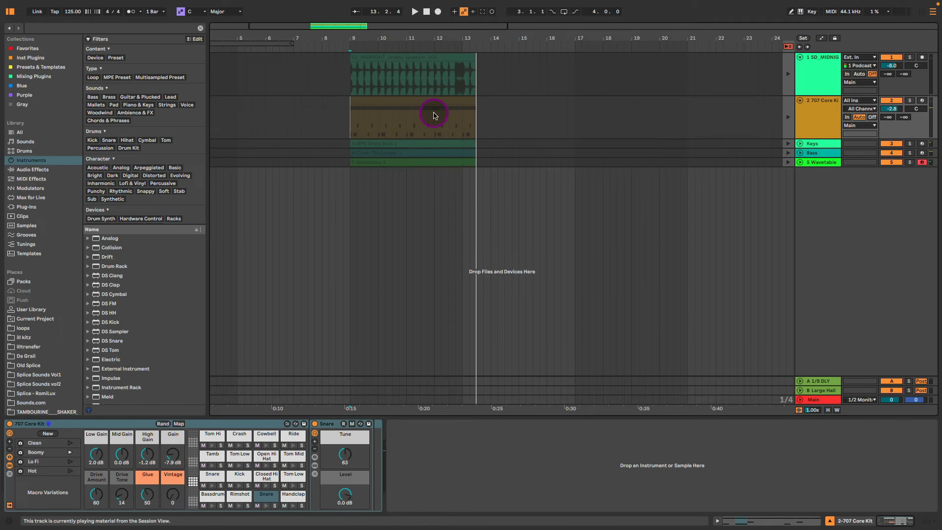
Copy the SD_MIDNIGHT drum clip from the Session View to bar 14 of its Arrangement track, and delete the copy.
key("Tab")
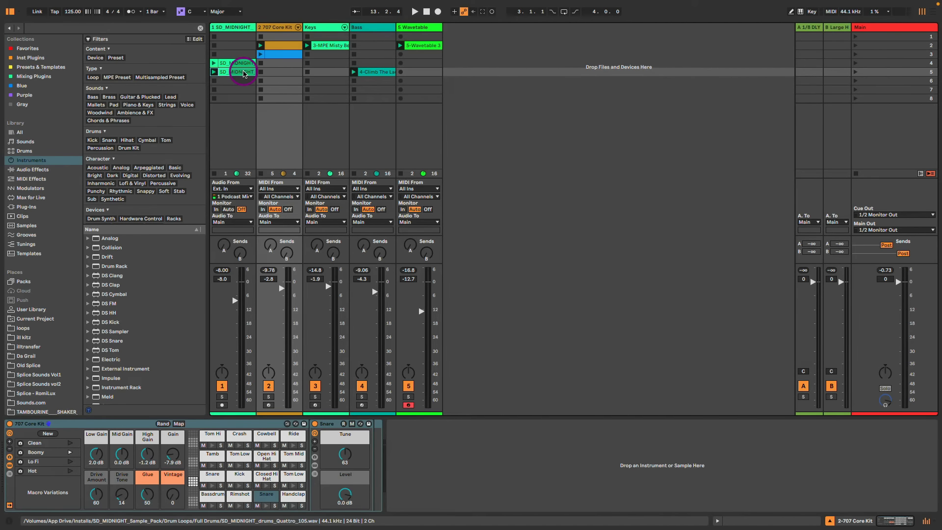
key("Tab")
left_click_drag(244, 74, 499, 73)
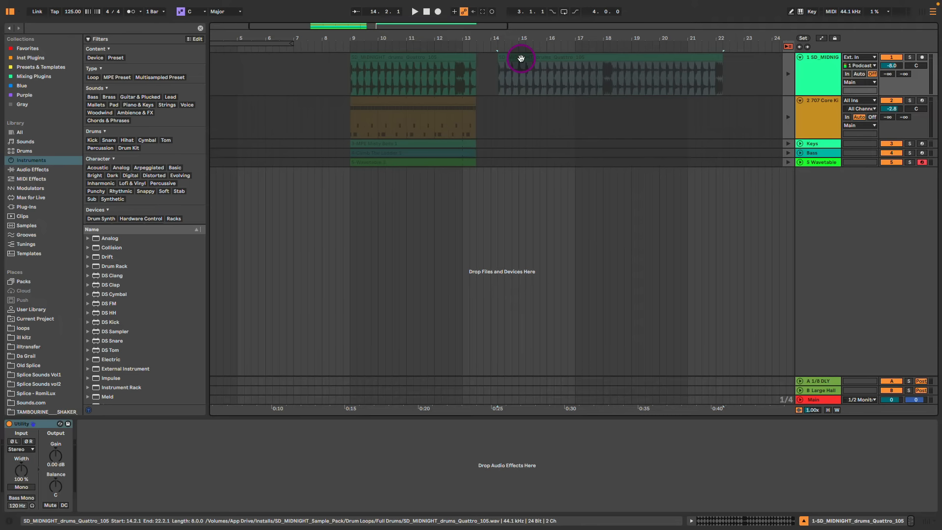
key("Delete")
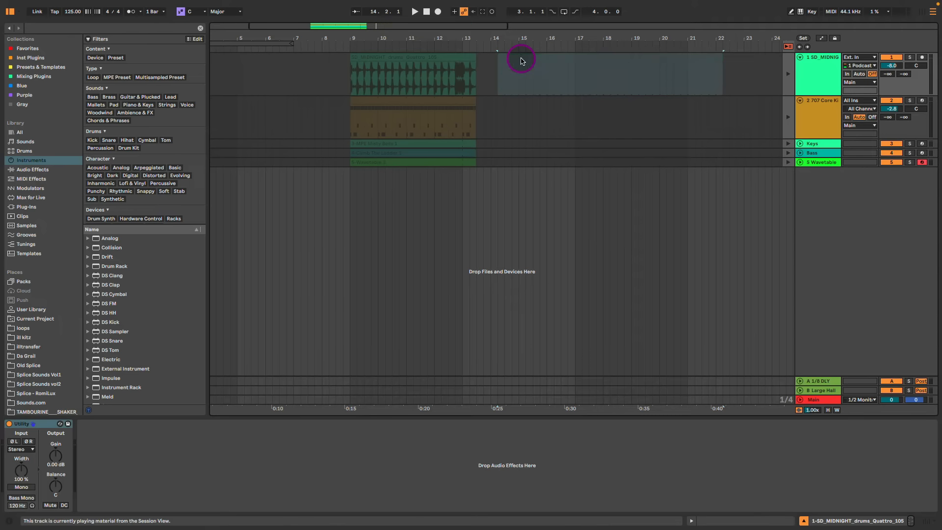
Start recording into the Arrangement View from bar 17 and launch the Keys track's 3-MPE Misty Bells session clip.
left_click(573, 76)
key("Tab")
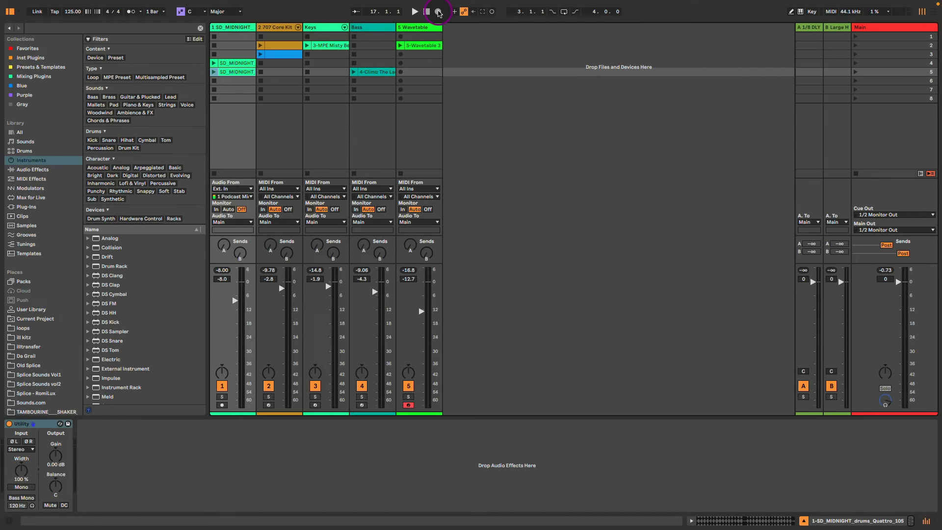
key("Tab")
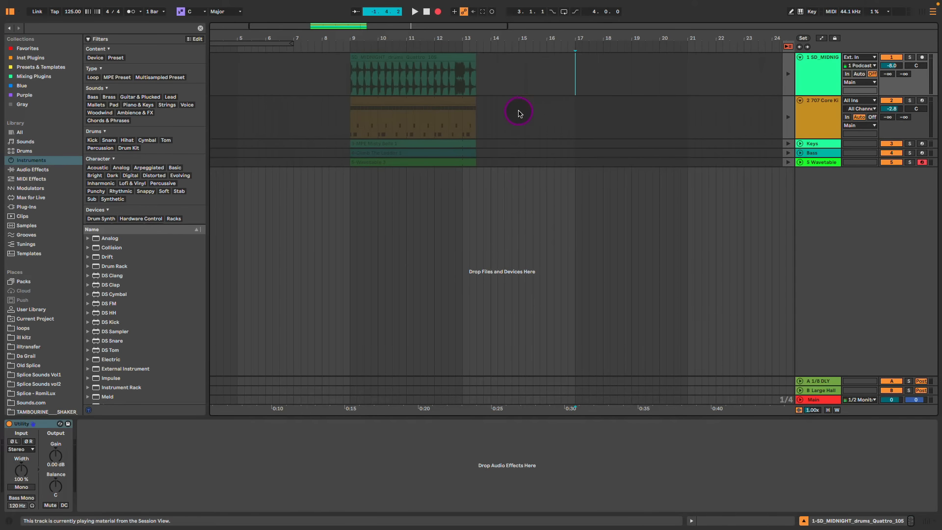
key("Tab")
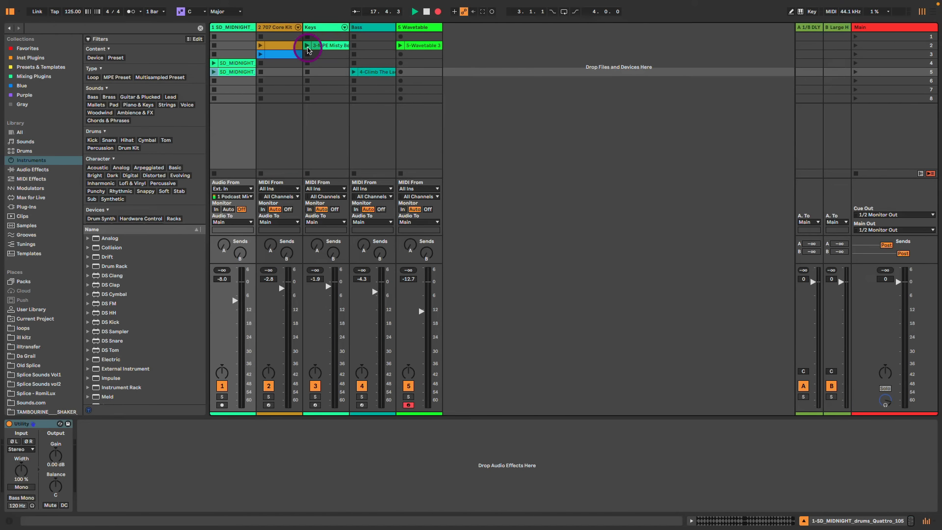
left_click(307, 46)
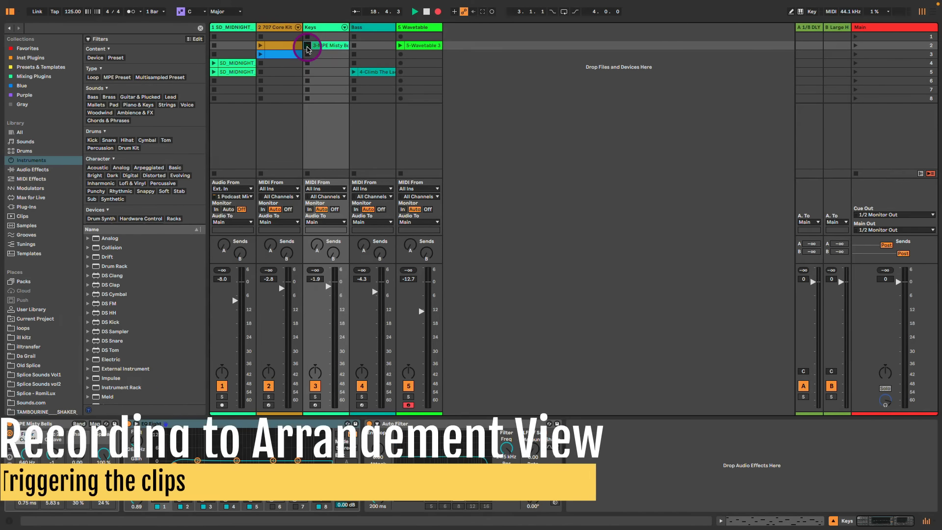
key("Tab")
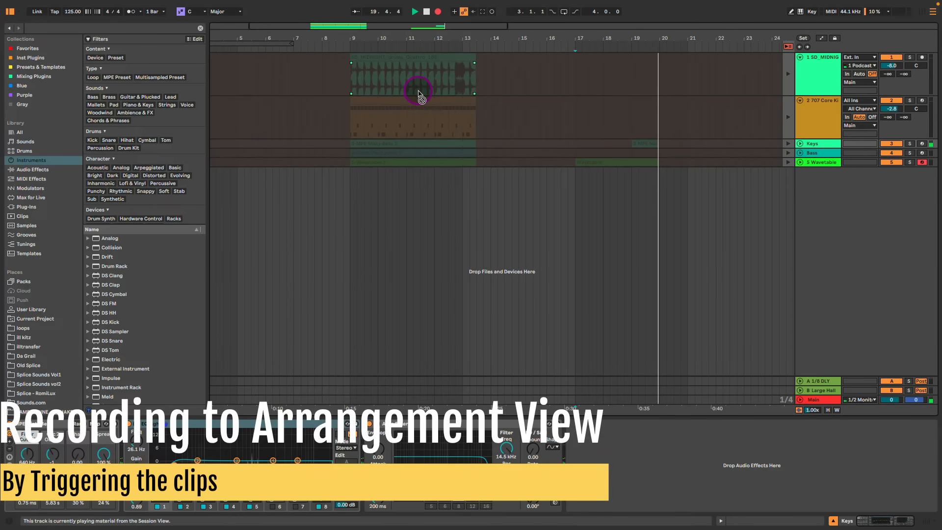
key("Tab")
Launch the SD_MIDNIGHT, 707 Core Kit, Climb The Ladder and Wavetable session clips in turn, recording them into the Arrangement until bar 35.
left_click(213, 70)
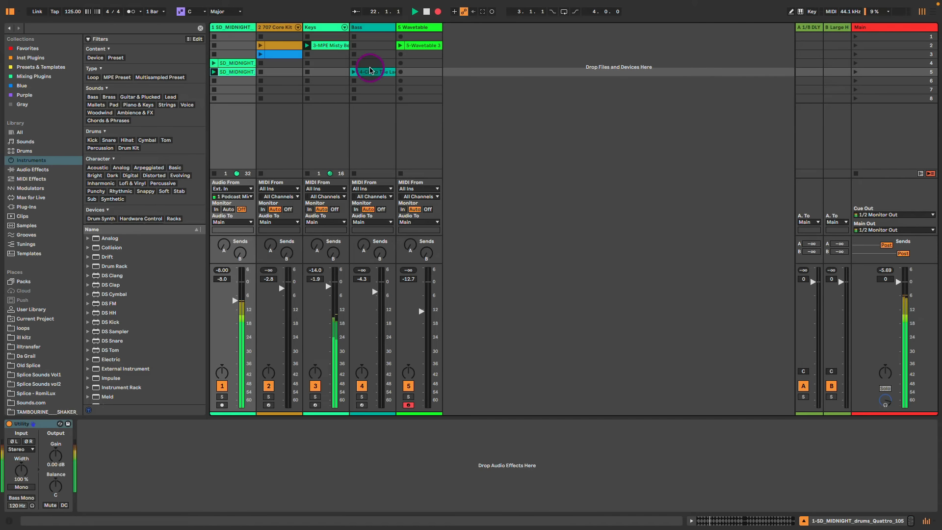
left_click(261, 46)
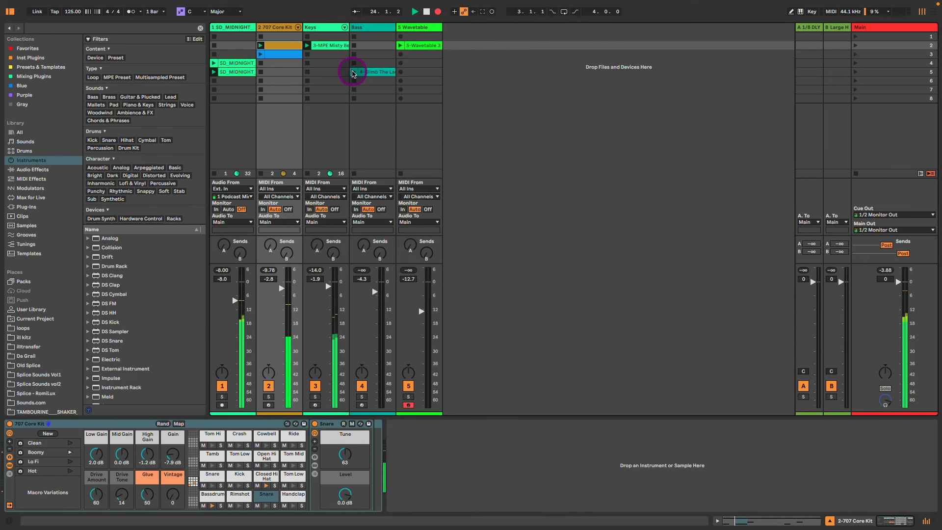
left_click(354, 73)
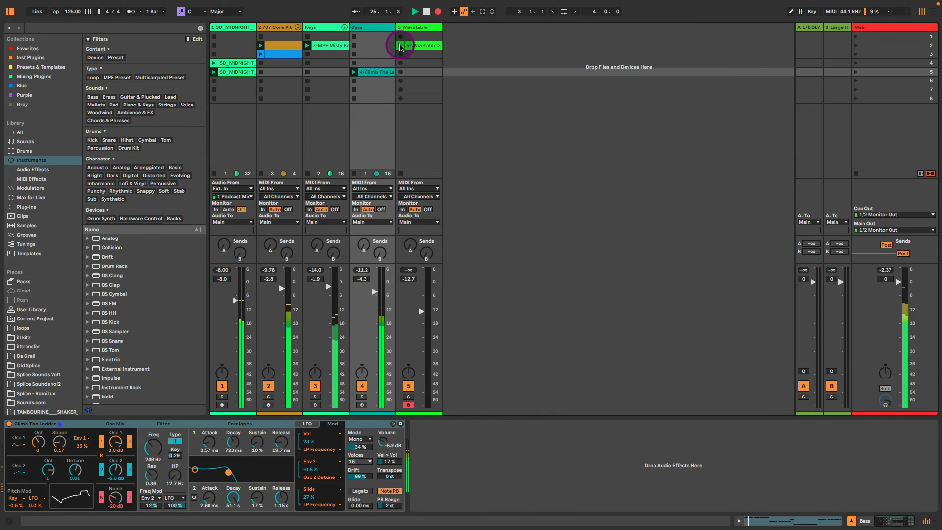
key("Tab")
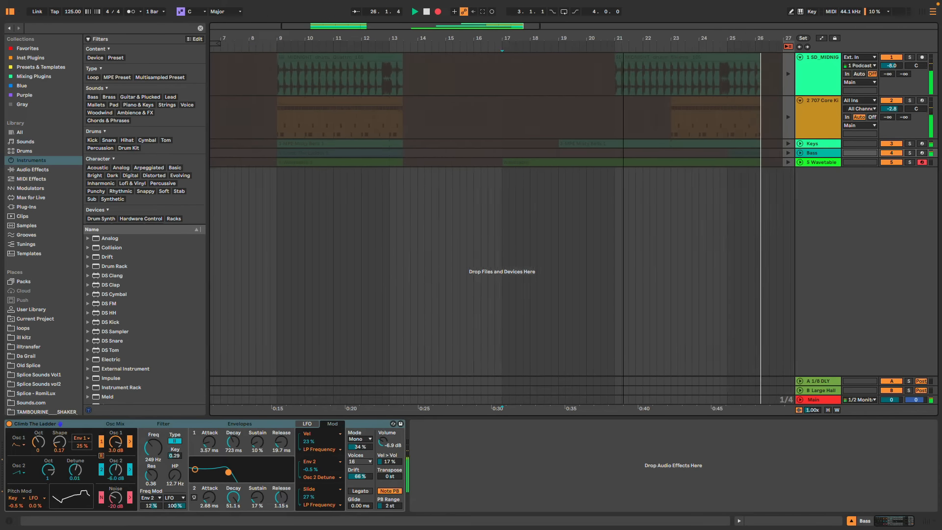
left_click_drag(624, 37, 508, 37)
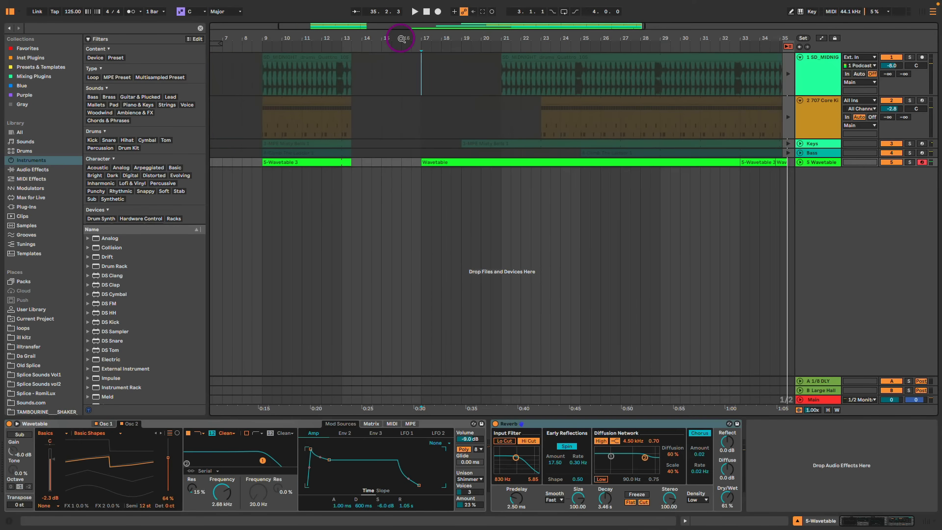
Return all tracks from session clips to Arrangement playback and play the arrangement from bar 8.
left_click_drag(402, 38, 381, 38)
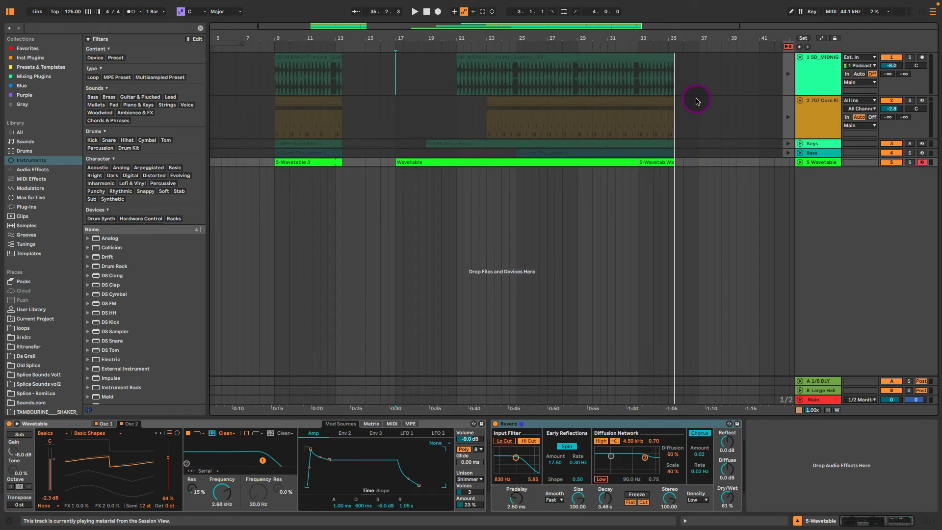
left_click(788, 49)
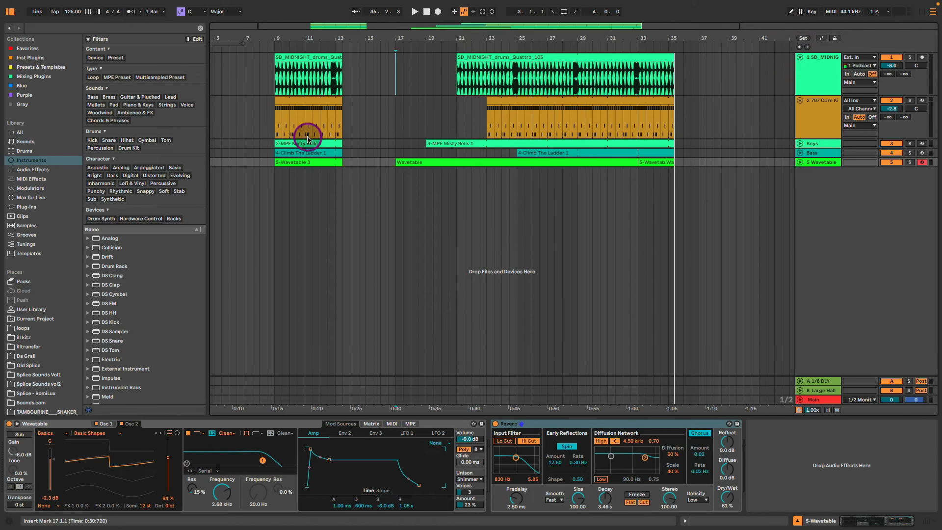
scroll(294, 142, "left", 3)
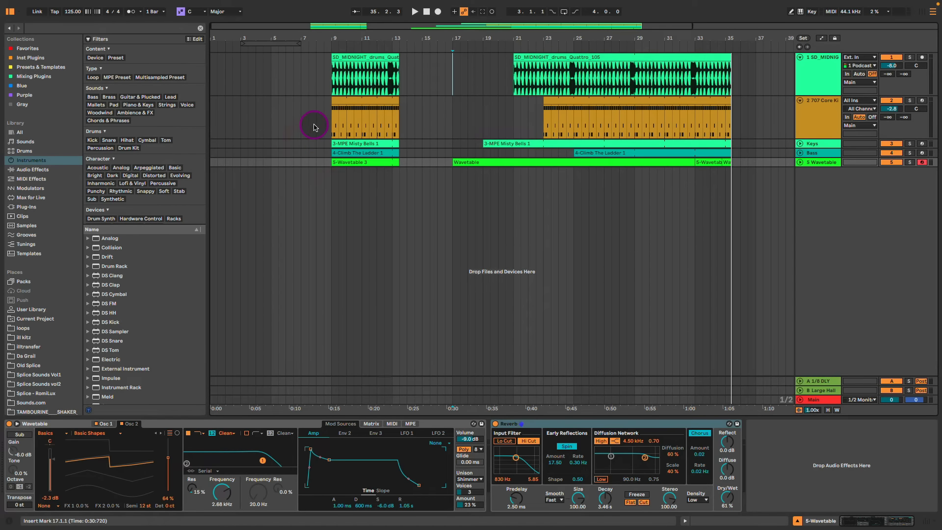
key("Tab")
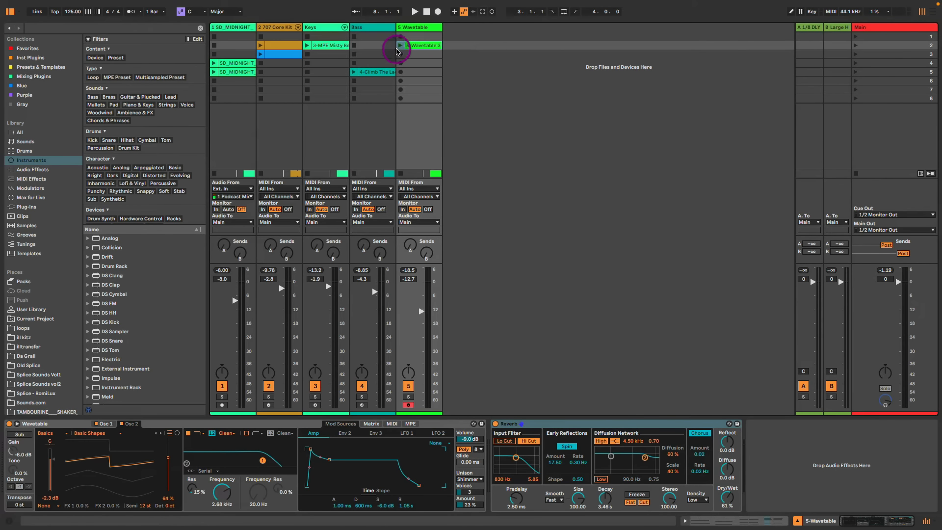
key("Tab")
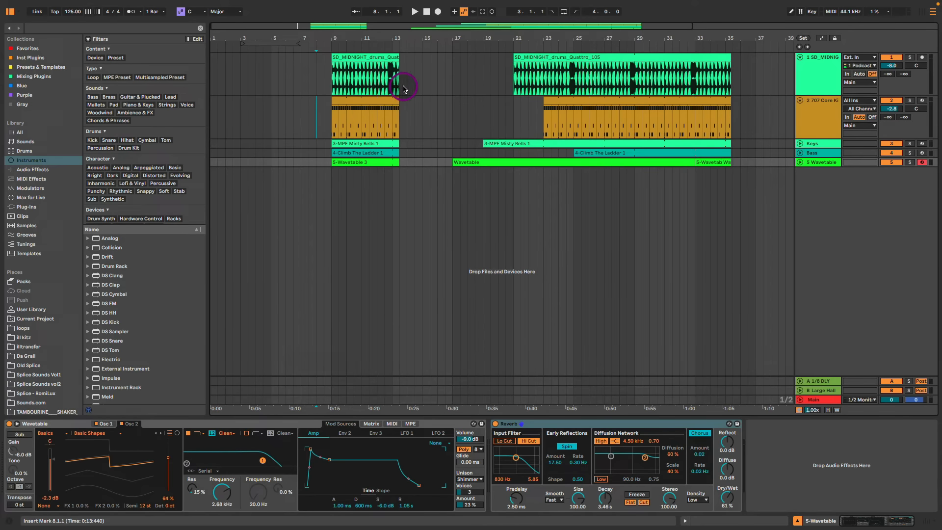
left_click(317, 108)
key("plus")
key("plus")
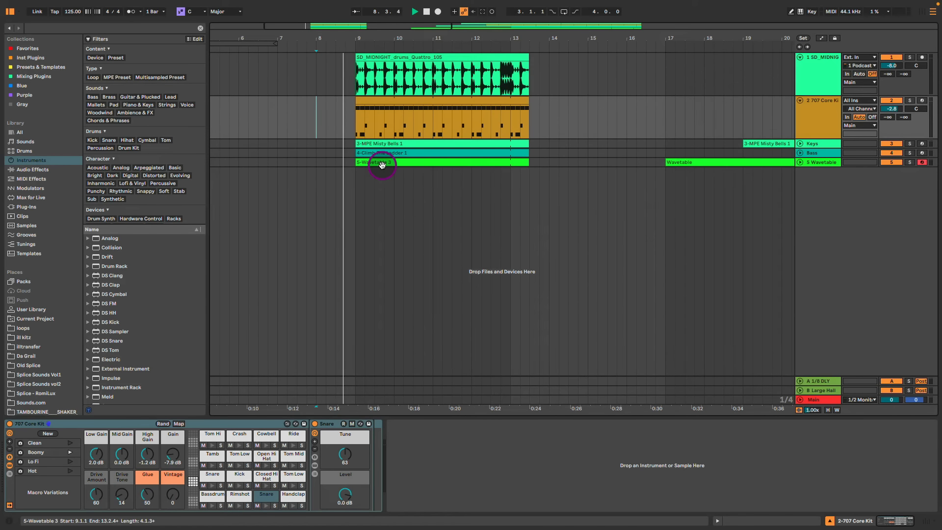
key("space")
Select the five tracks' clips at bar 9 together and extend them back to bar 1 and forward to about bar 37.
left_click_drag(396, 39, 435, 10)
left_click(342, 57)
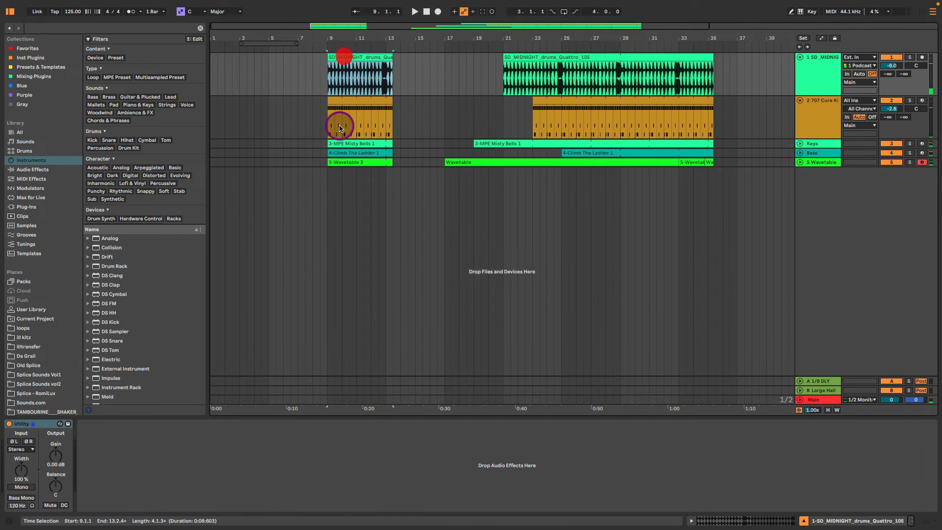
left_click(342, 163, "shift")
left_click_drag(328, 57, 190, 62)
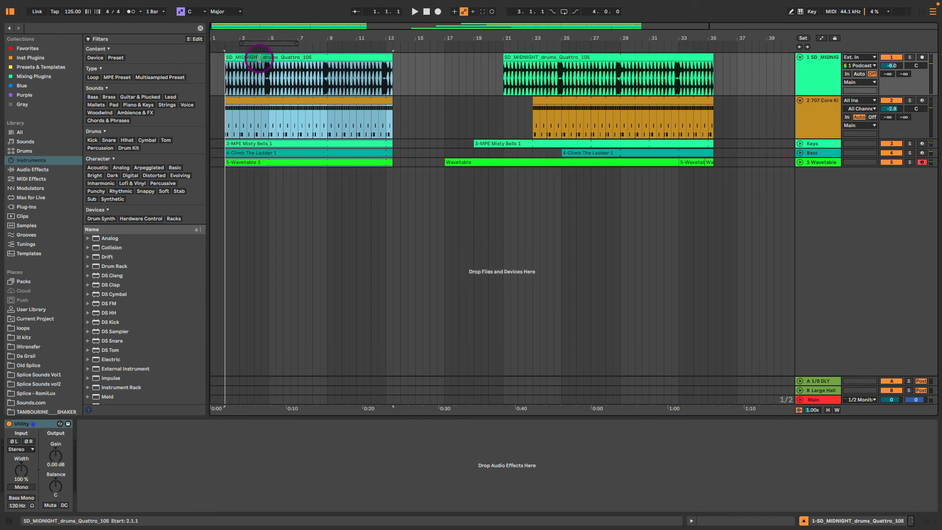
left_click(343, 66)
left_click_drag(386, 56, 761, 89)
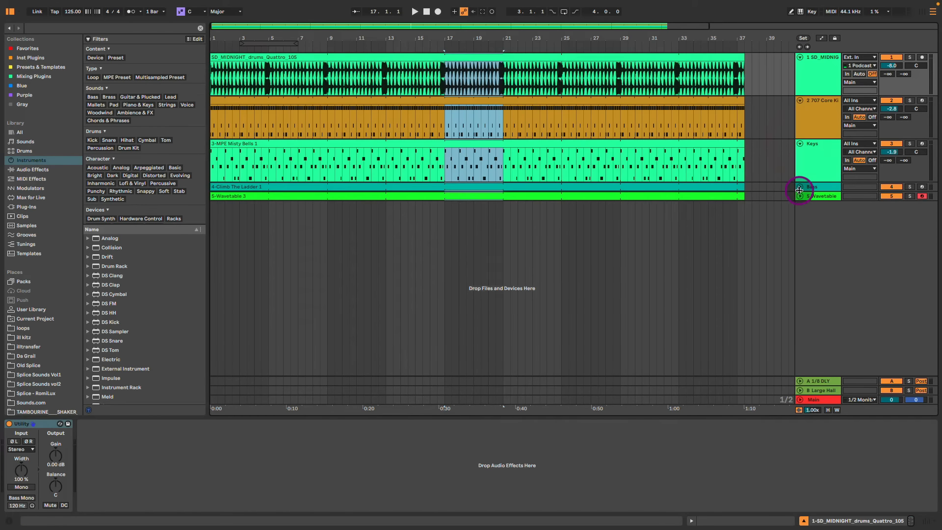
Unfold the Bass track and trim the start of the 5-Wavetable 3 clip to bar 17.
left_click(801, 188)
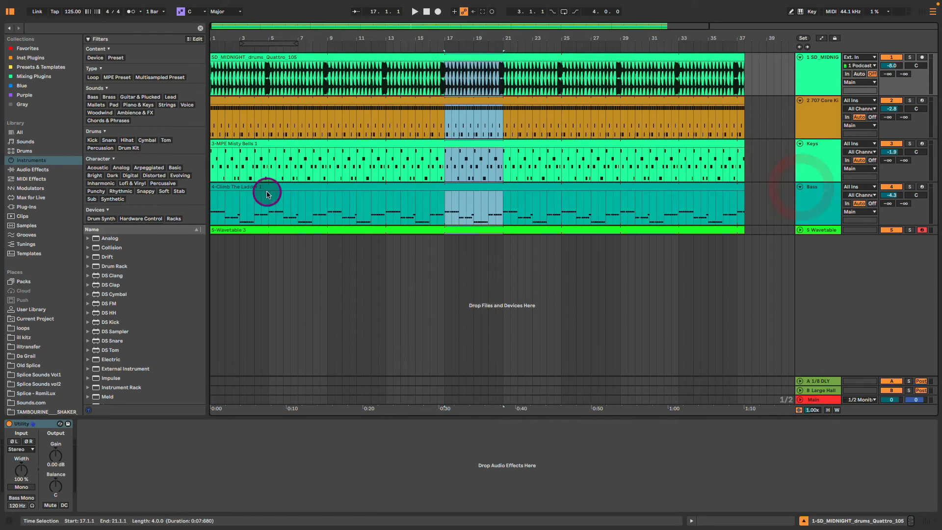
left_click(332, 161)
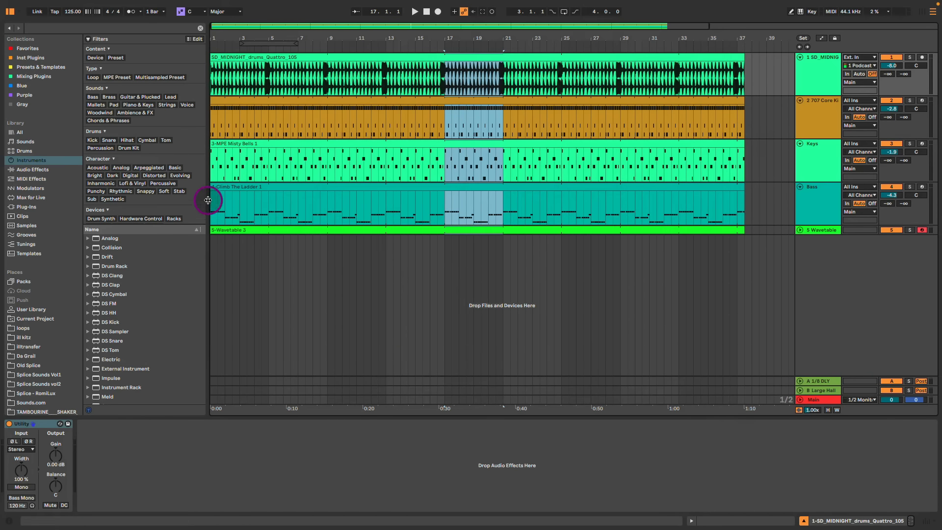
left_click(213, 186)
left_click(213, 149)
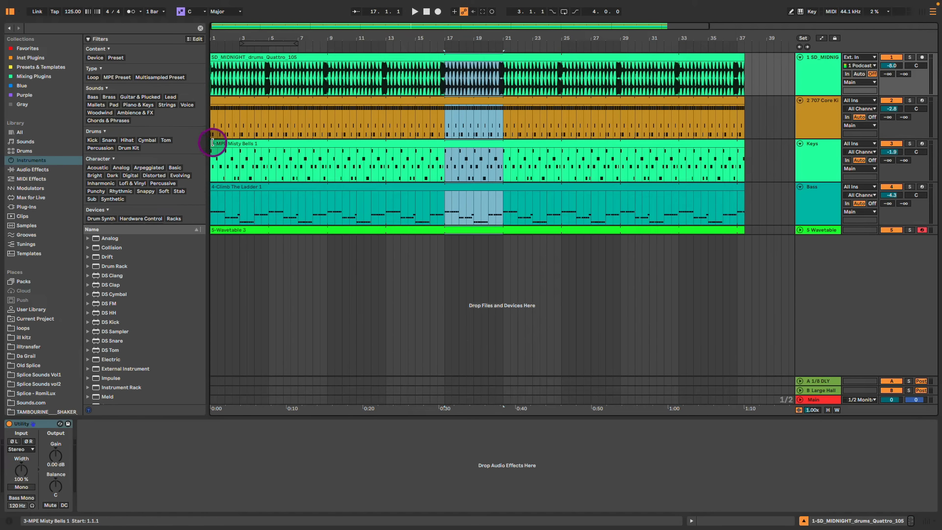
left_click(218, 227)
left_click_drag(212, 228, 446, 235)
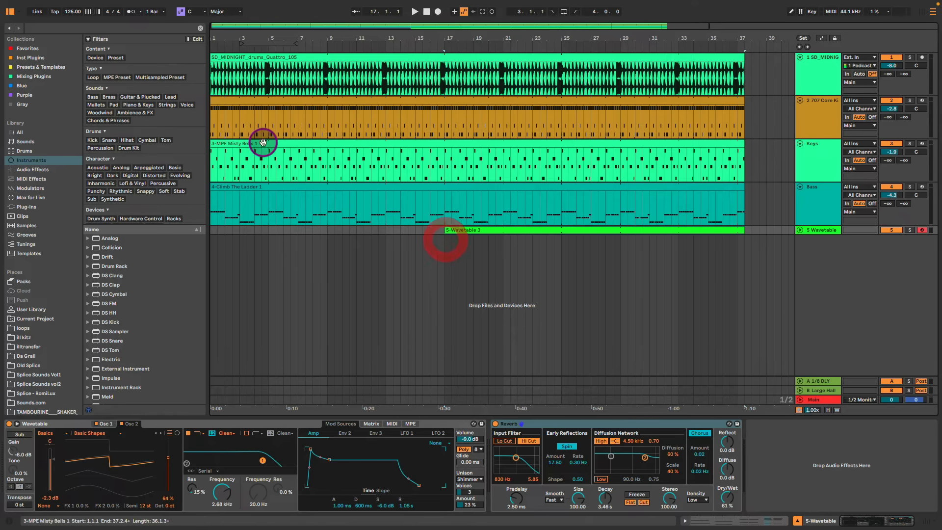
Trim the start of the SD_MIDNIGHT and 707 Core Kit clips to bar 5 and the Bass clip to bar 9.
left_click(213, 56)
left_click_drag(212, 56, 276, 104)
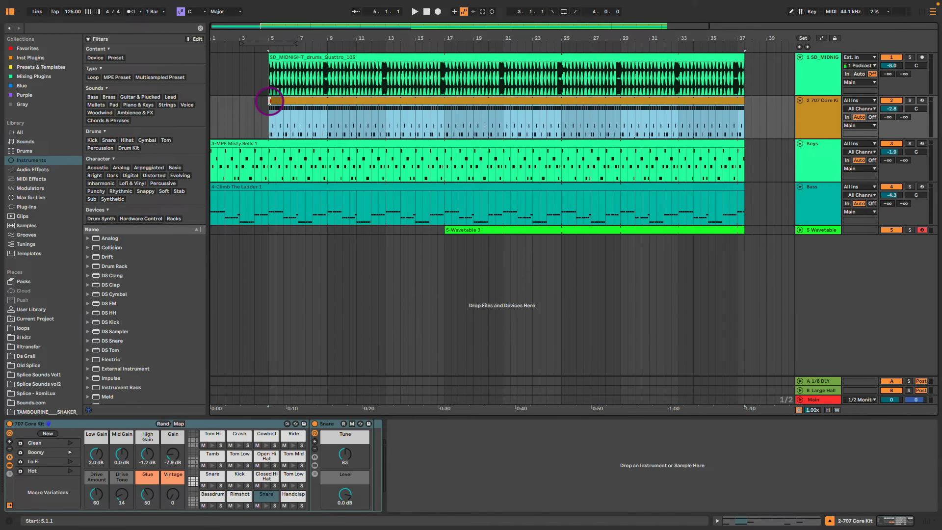
left_click_drag(212, 183, 328, 184)
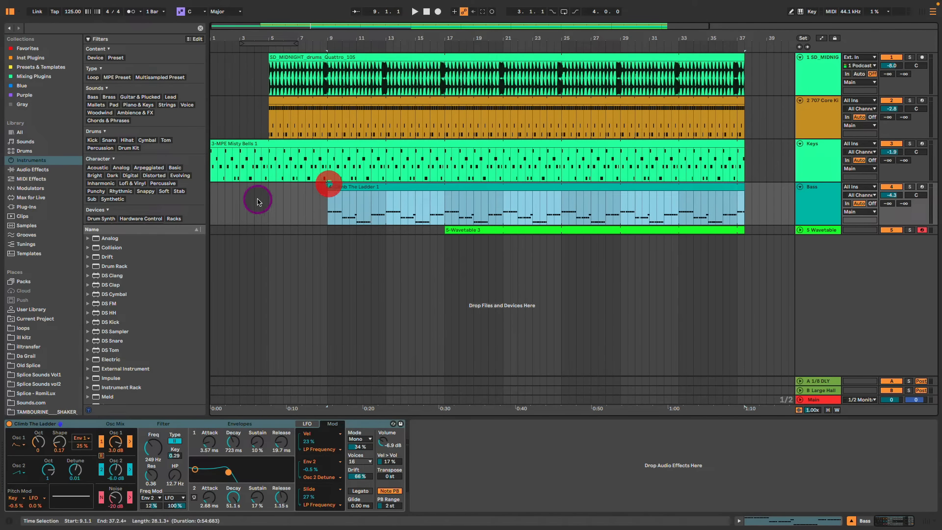
Play the arrangement from bar 1 and extend the start of the SD_MIDNIGHT drum clip back to bar 3.
left_click(210, 204)
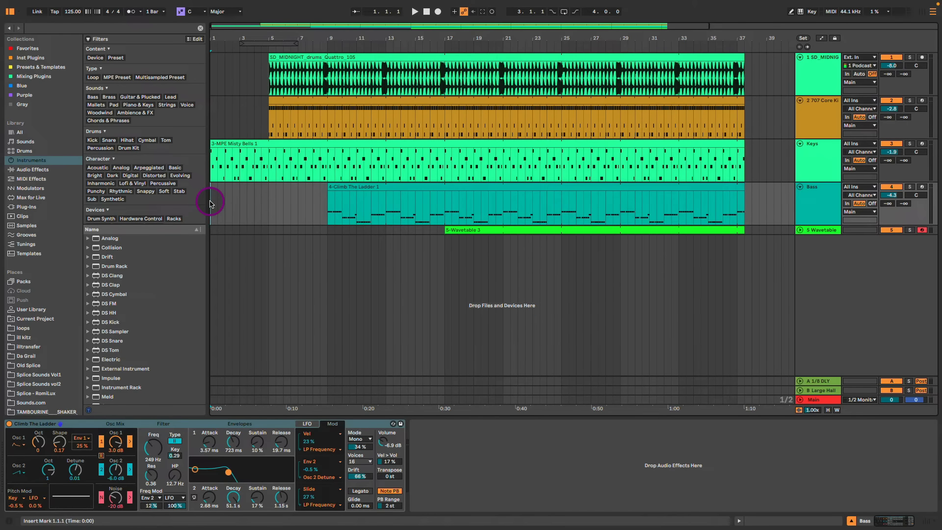
key("space")
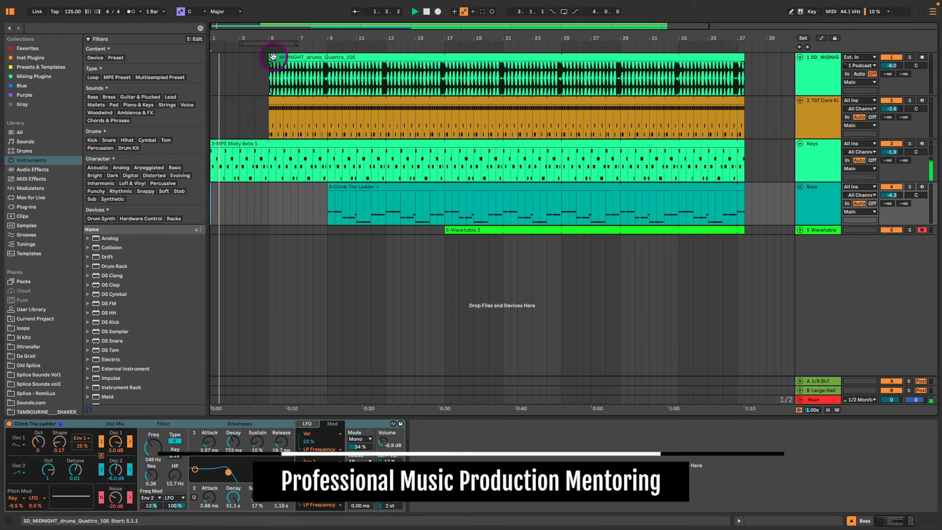
left_click_drag(273, 56, 239, 67)
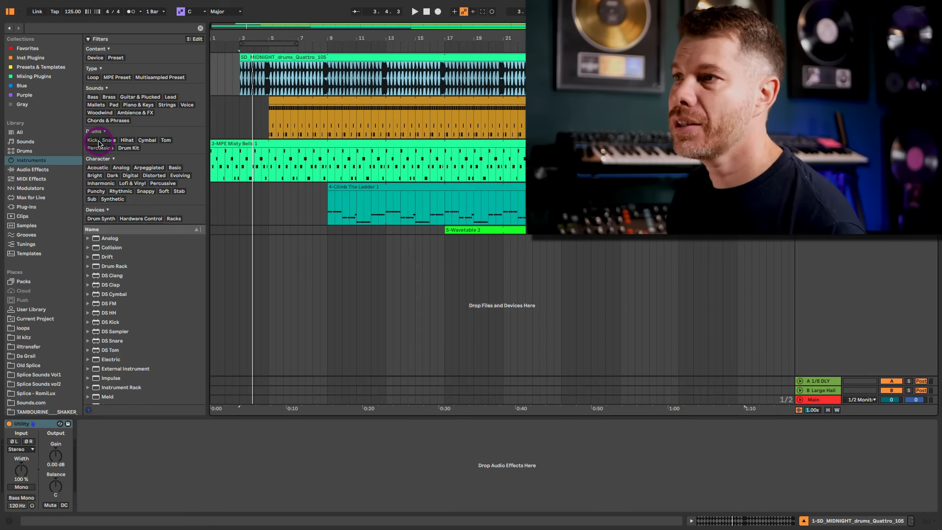
Add PC_120_TAMBOURINE14.WAV from the TAMBOURINE___SHAKER folder to a new audio track at bar 17.
scroll(64, 319, "down", 3)
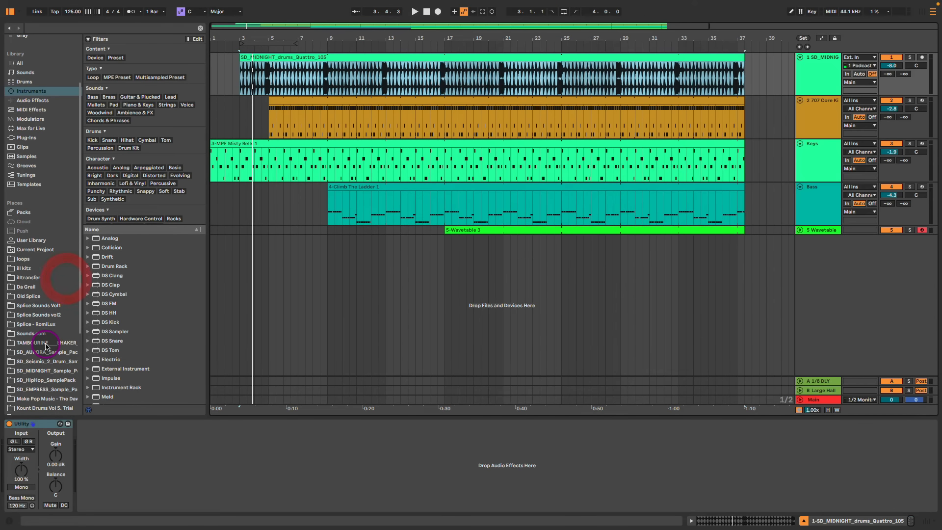
left_click(45, 343)
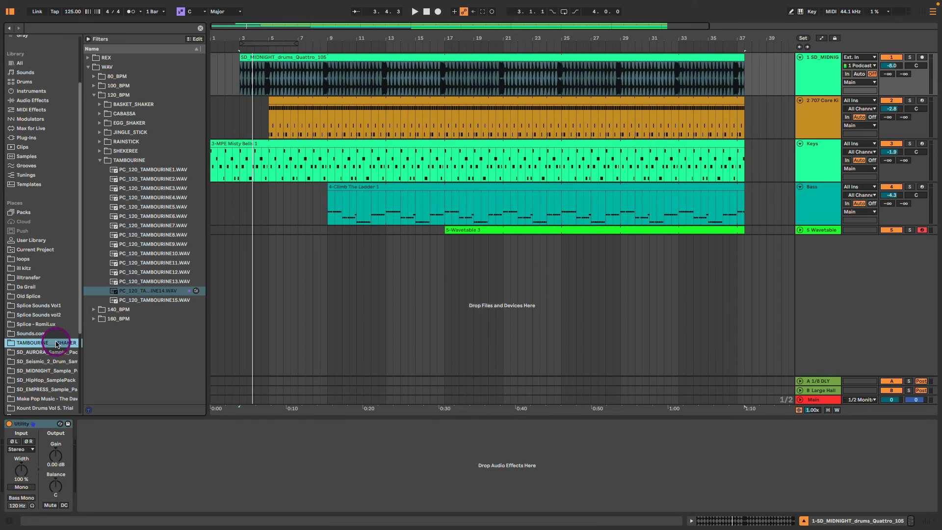
left_click(138, 290)
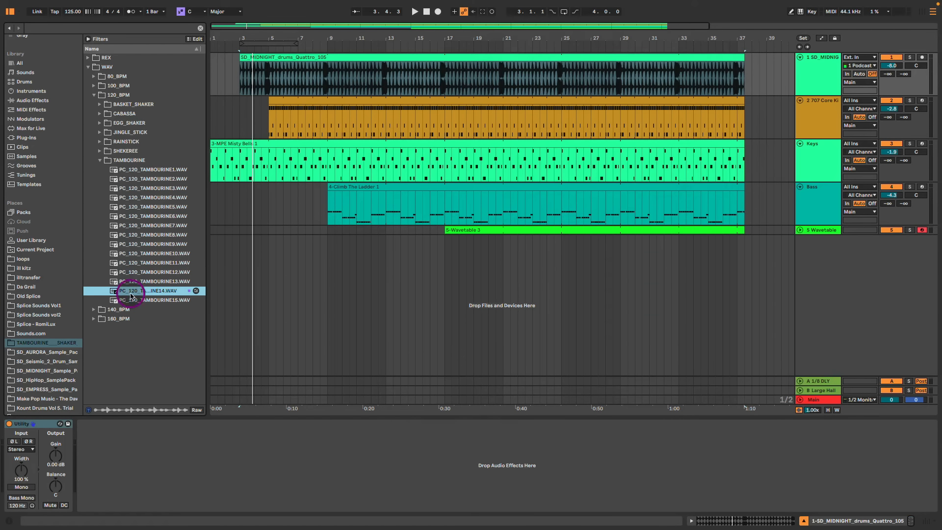
left_click_drag(128, 292, 193, 307)
left_click_drag(473, 279, 443, 284)
left_click(818, 255)
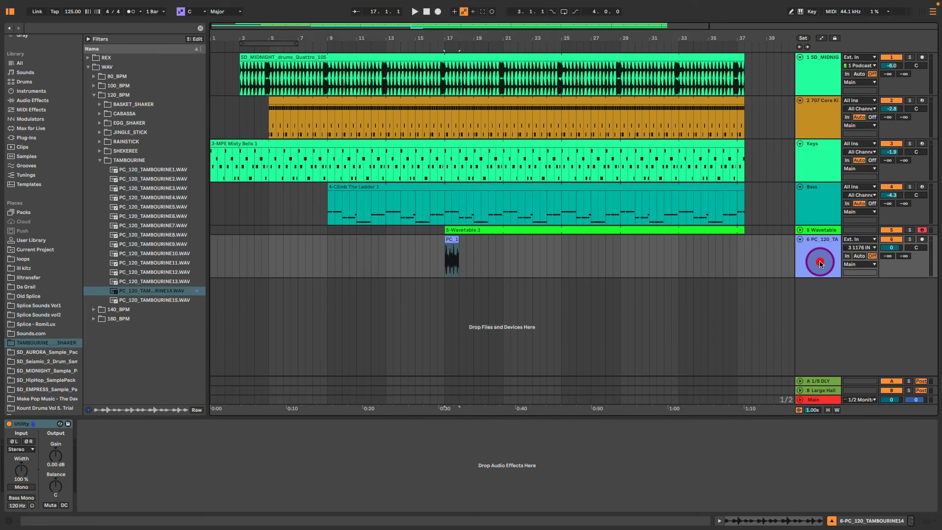
Extend the looped tambourine clip's end to bar 21.
left_click(453, 240)
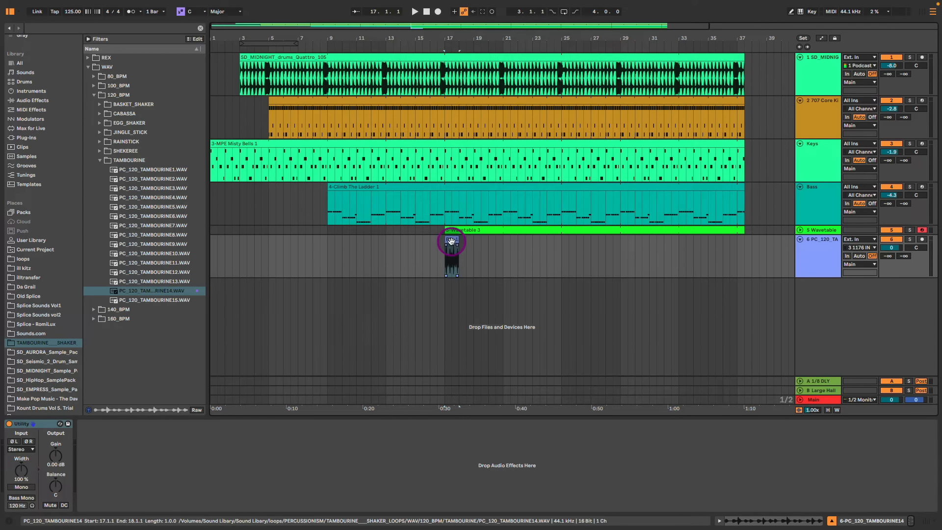
left_click_drag(455, 241, 501, 249)
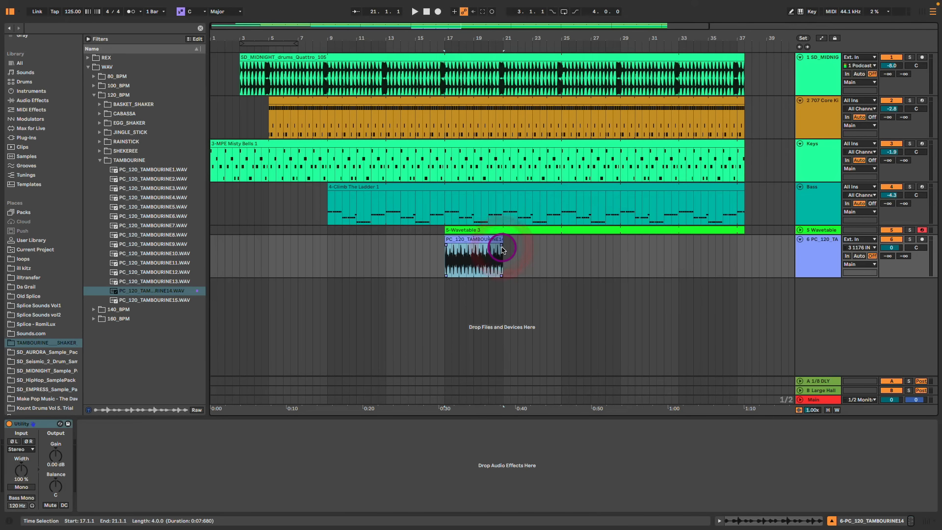
left_click(491, 241)
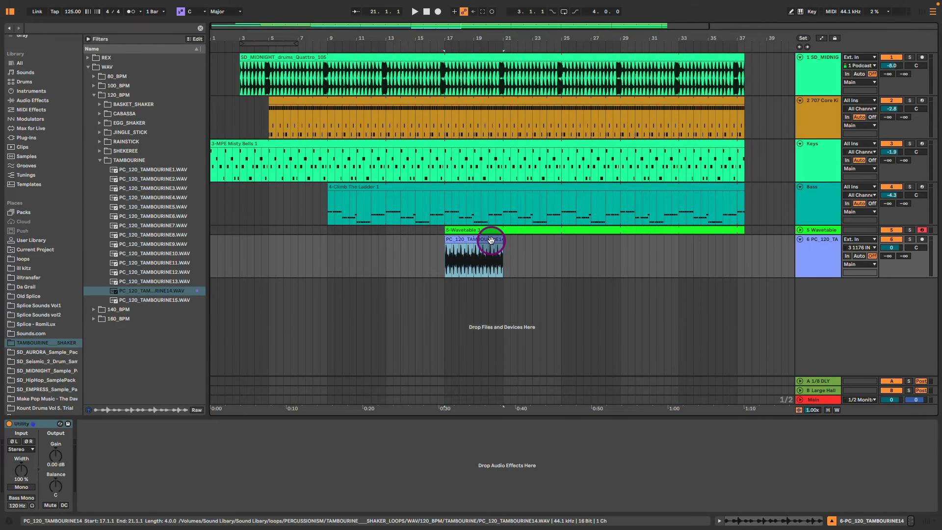
Stop playback and filter the library's instruments by Piano & Keys and Acoustic to find Childhood Home Piano.adg in Instrument Rack.
key("space")
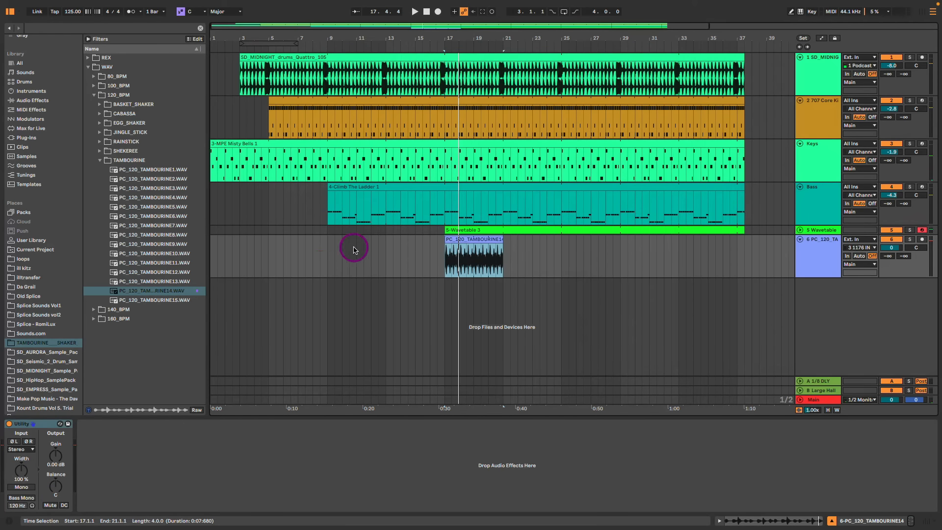
left_click(39, 94)
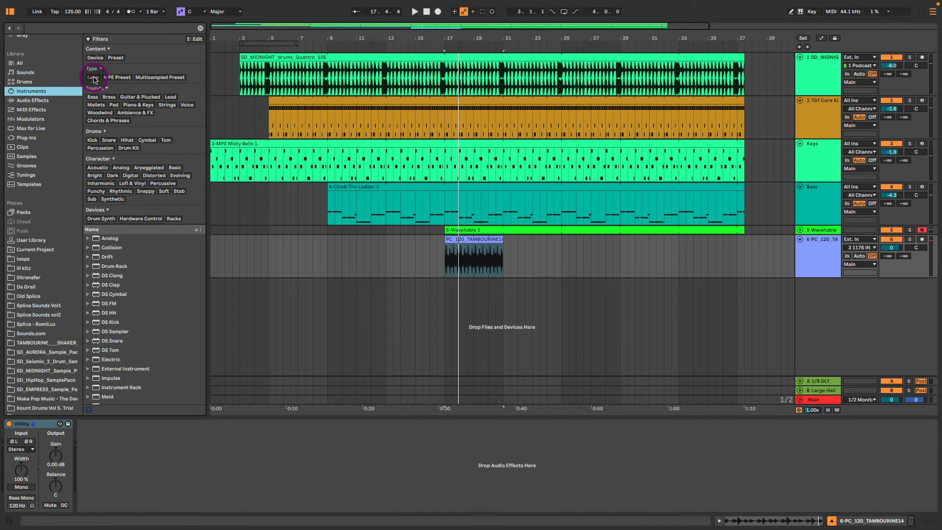
left_click(136, 106)
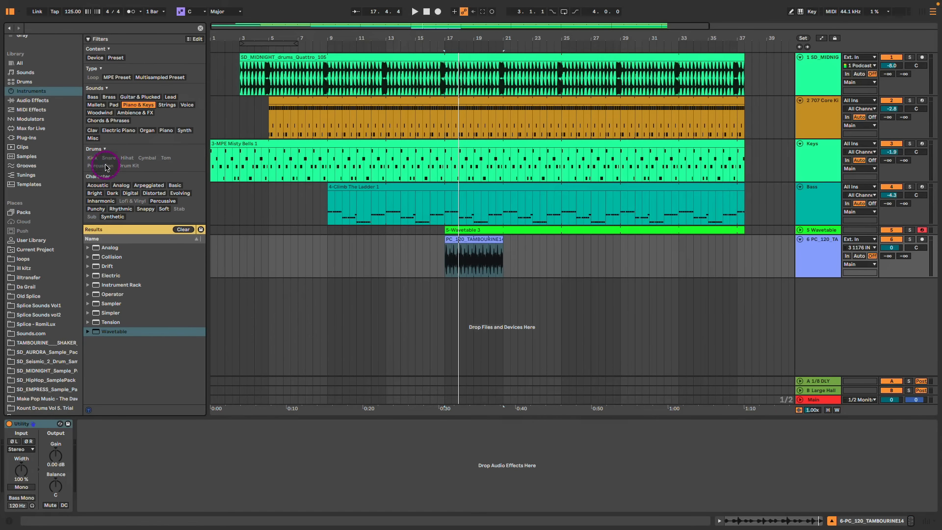
left_click(98, 185)
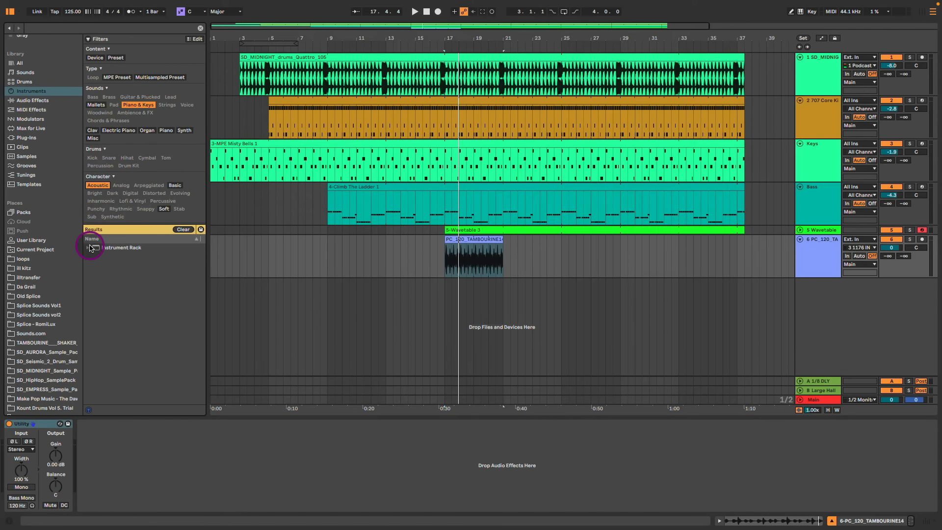
left_click(88, 247)
left_click(111, 267)
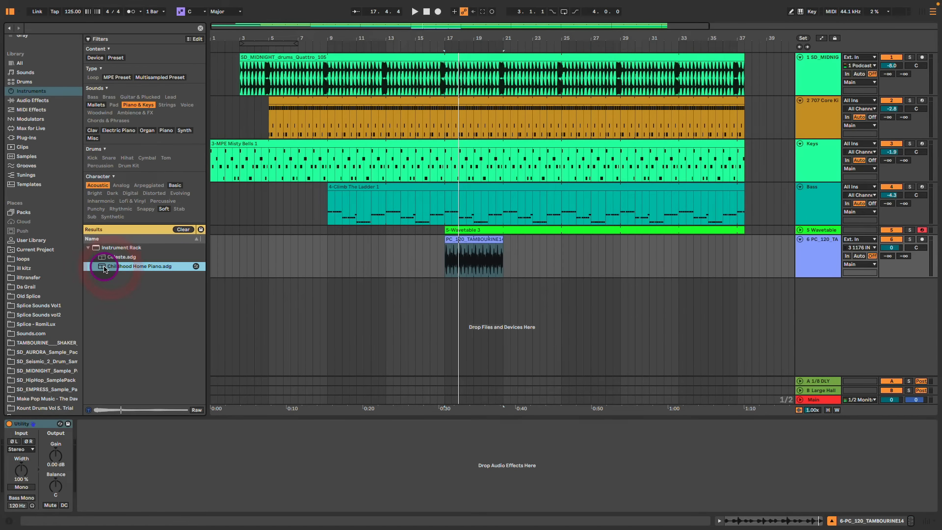
Add Childhood Home Piano.adg as a new MIDI track below the tambourine track and unfold that track.
left_click_drag(132, 269, 463, 323)
left_click(809, 283)
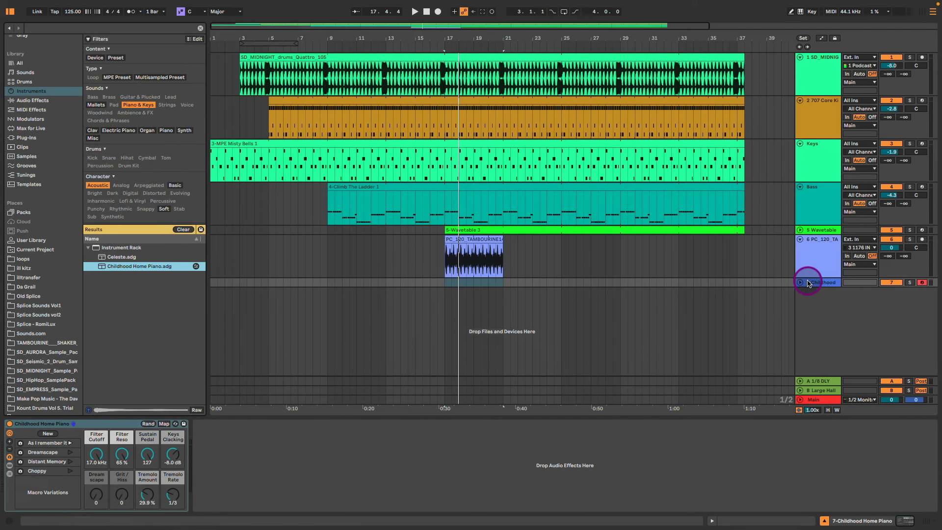
left_click(800, 284)
left_click(824, 289)
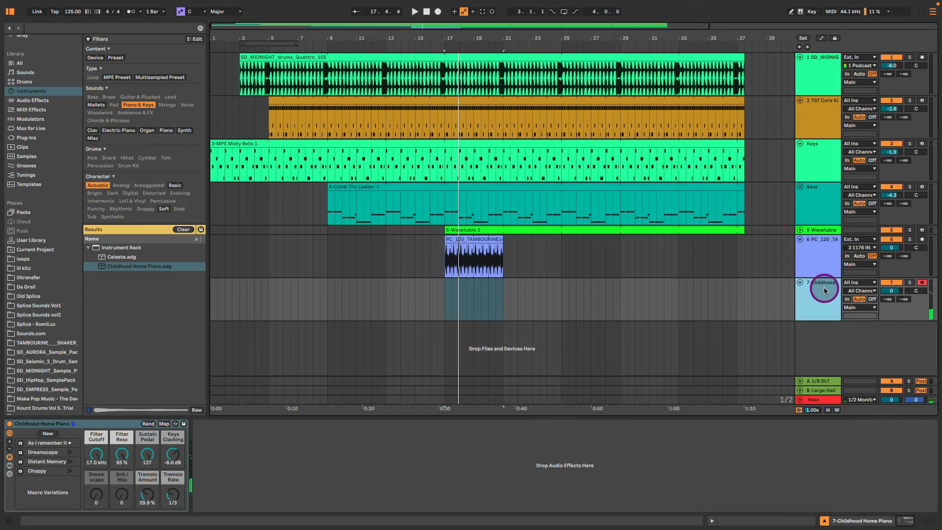
Start recording a part on the Childhood Home Piano track from bar 9.
left_click_drag(320, 290, 444, 294)
left_click(346, 291)
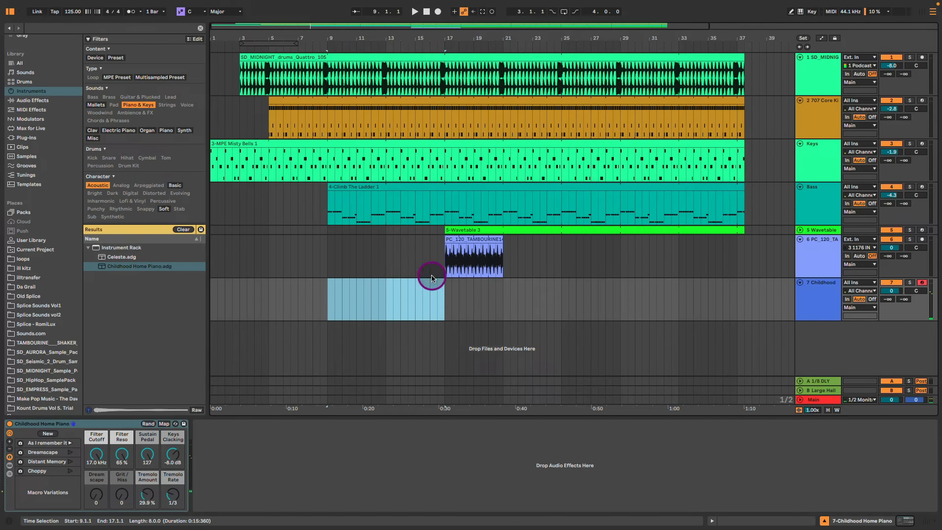
left_click(439, 12)
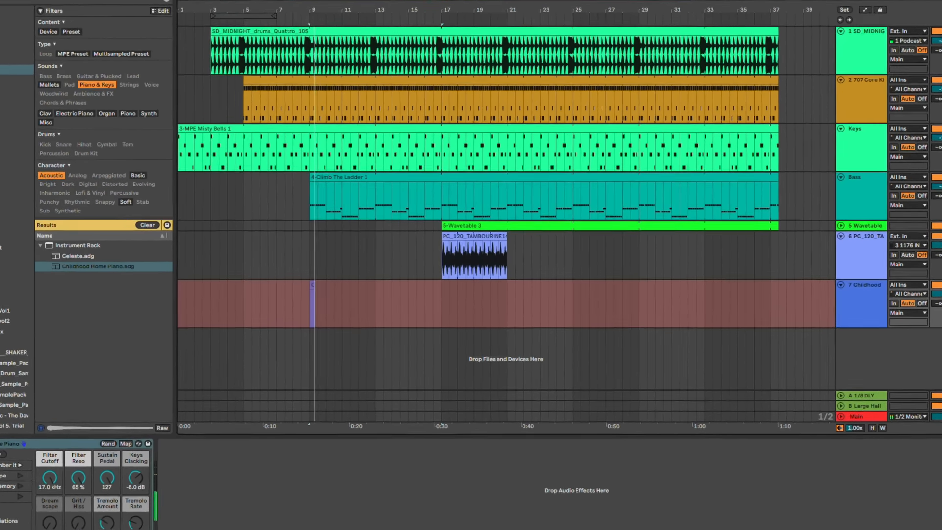
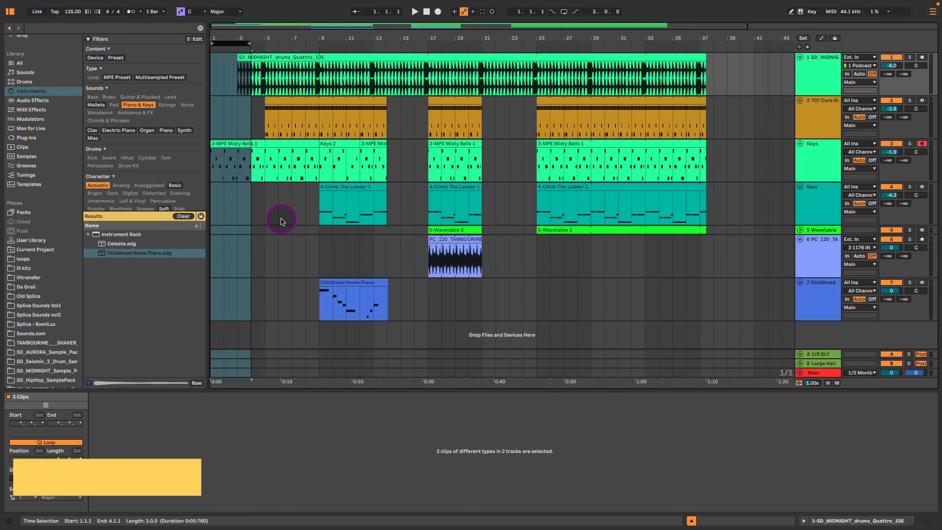
Set the arrangement's loop brace to run from bar 1 for 38 bars, covering the whole song.
left_click(278, 211)
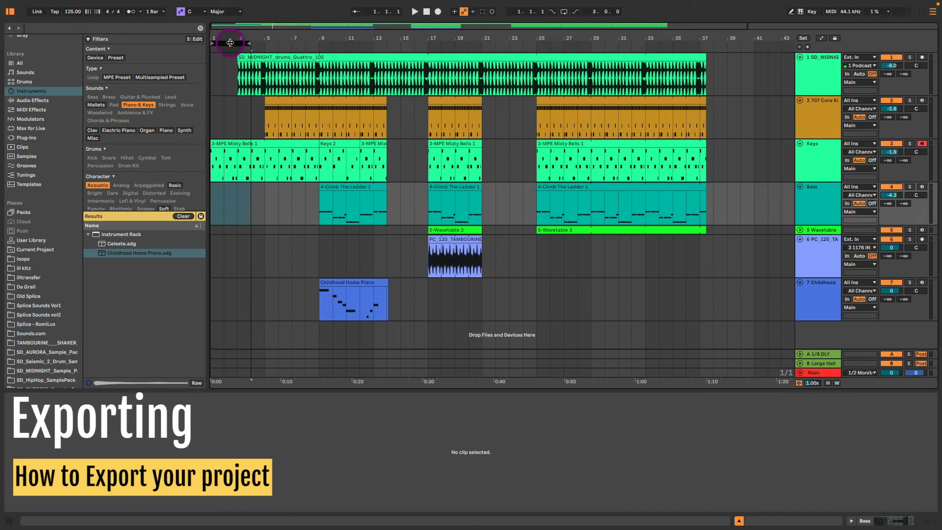
mouse_move(230, 43)
left_mouse_down()
mouse_move(288, 43)
mouse_move(215, 45)
left_mouse_up()
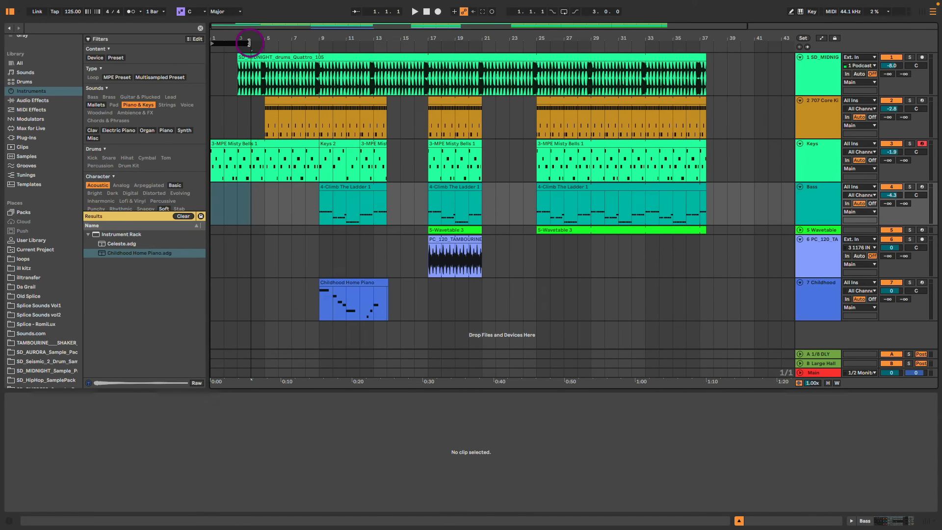
left_click_drag(249, 43, 728, 64)
left_click_drag(730, 32, 575, 43)
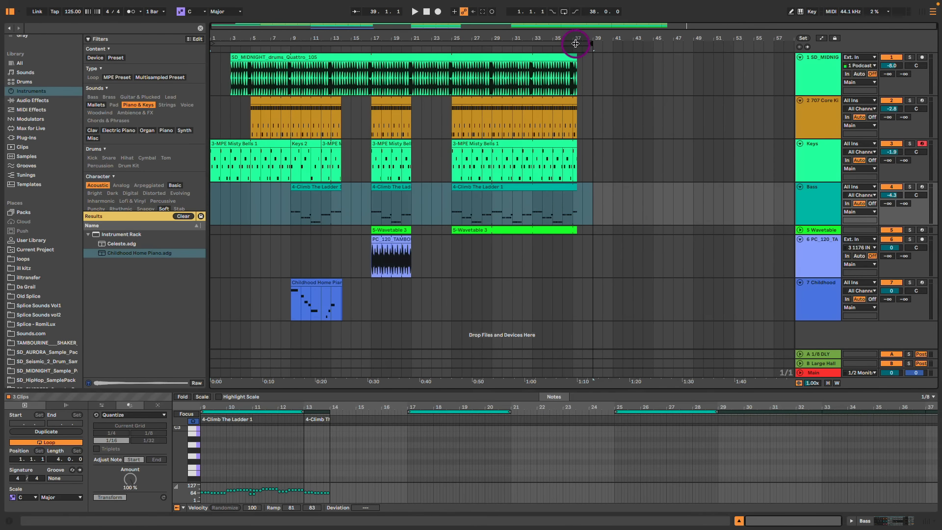
Select bars 1 to 39 on the 707 Core Kit track and open the Export Audio/Video settings.
left_click(218, 116)
left_click_drag(227, 116, 591, 135)
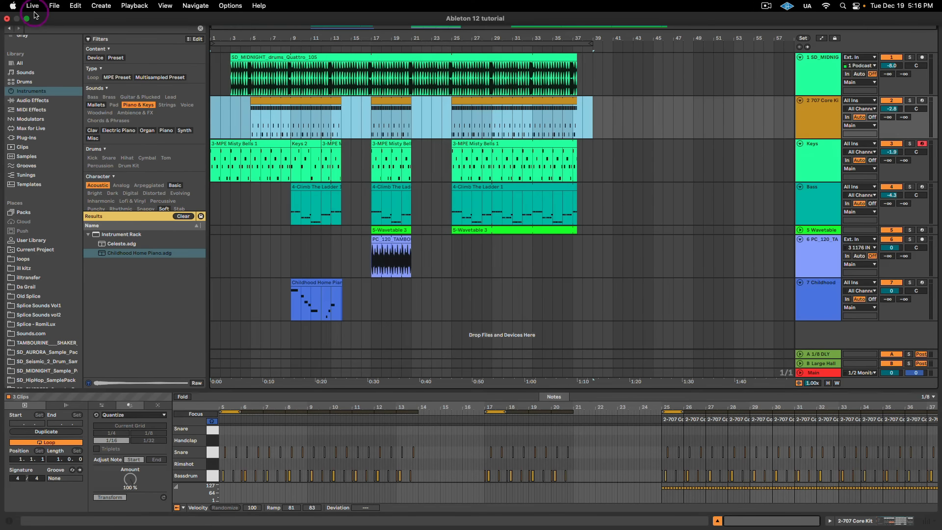
left_click(54, 5)
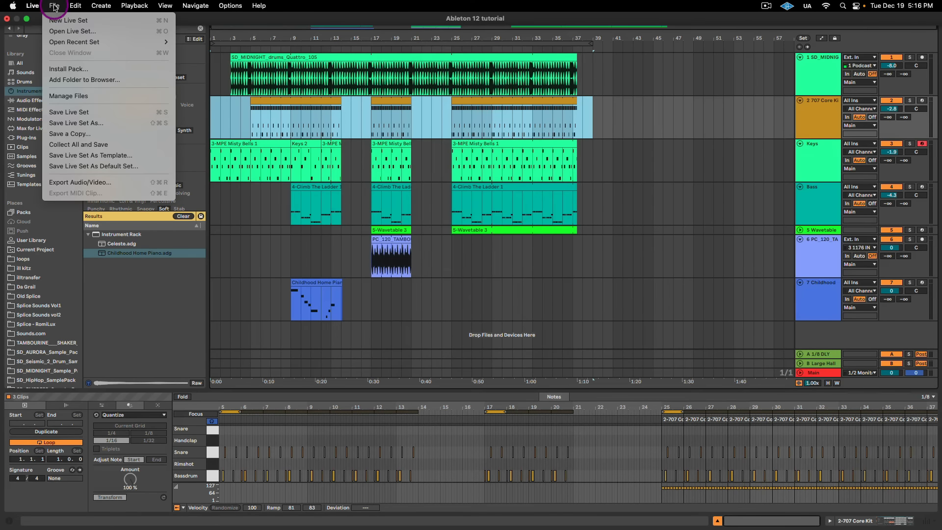
left_click(72, 183)
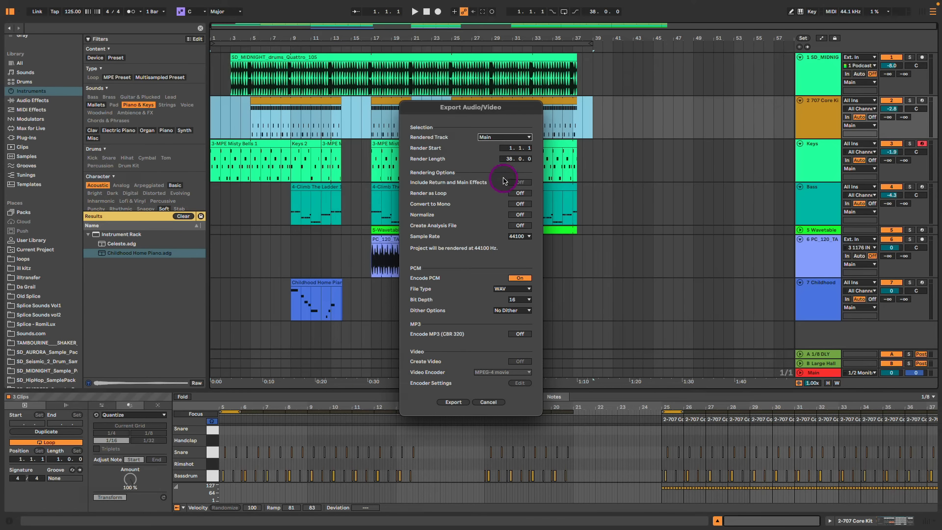
Choose a 44100 sample rate, 16-bit depth and WAV file type for the export, and switch on MP3 encoding.
left_click(526, 237)
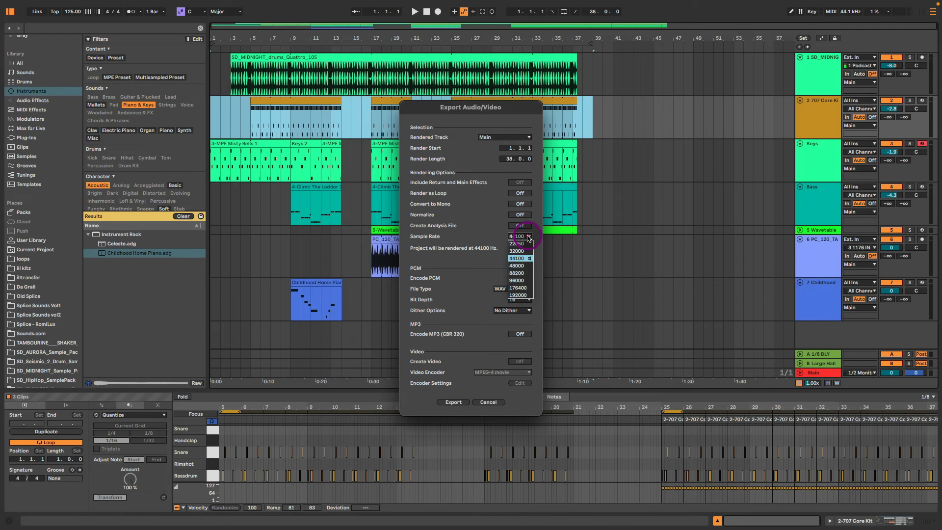
left_click(518, 258)
left_click(526, 300)
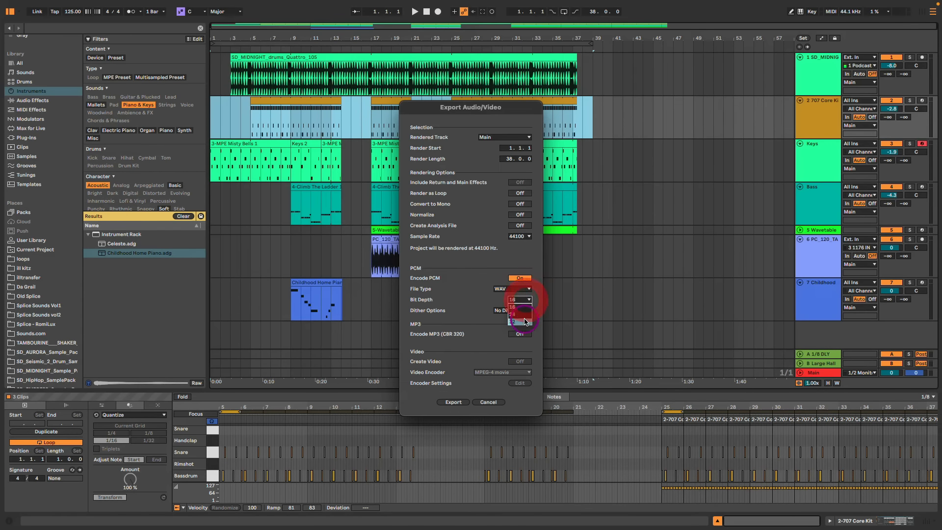
left_click(525, 307)
left_click(529, 289)
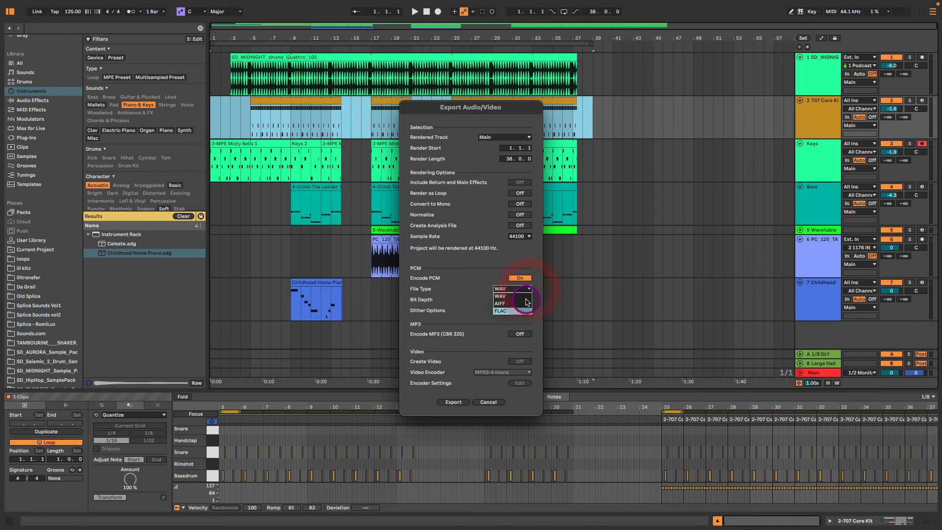
left_click(527, 295)
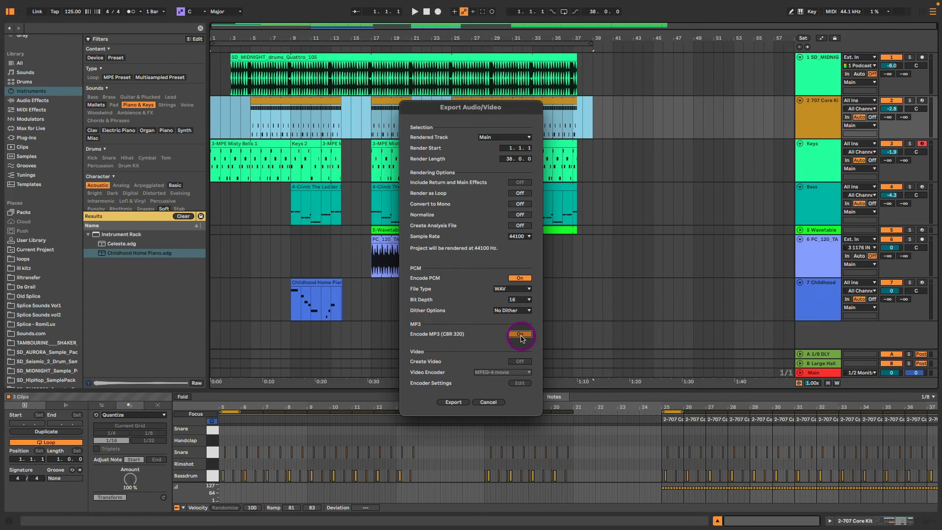
left_click(521, 337)
left_click(521, 362)
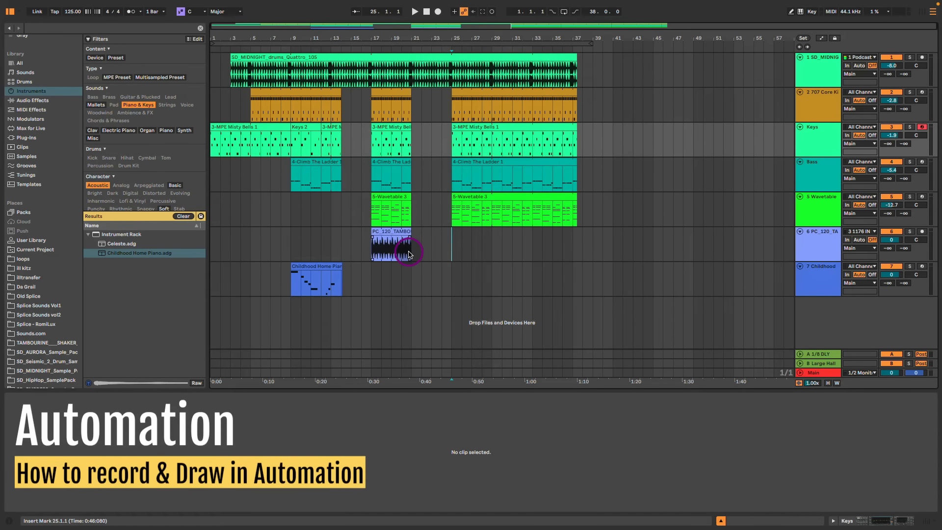
Show the Bass track's Climb The Ladder device in Session View and set its first envelope's attack to 312 ms.
key("Tab")
left_click(371, 22)
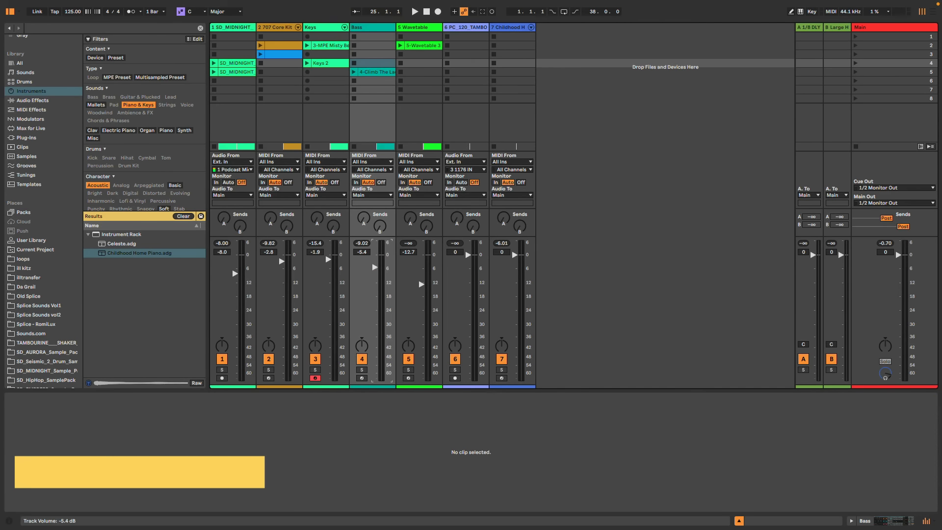
left_click(368, 27)
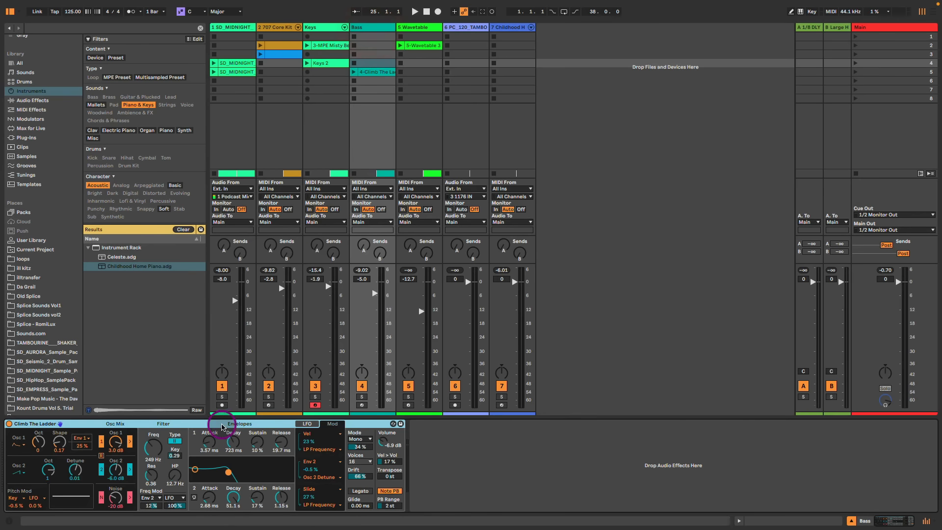
left_click_drag(211, 440, 211, 445)
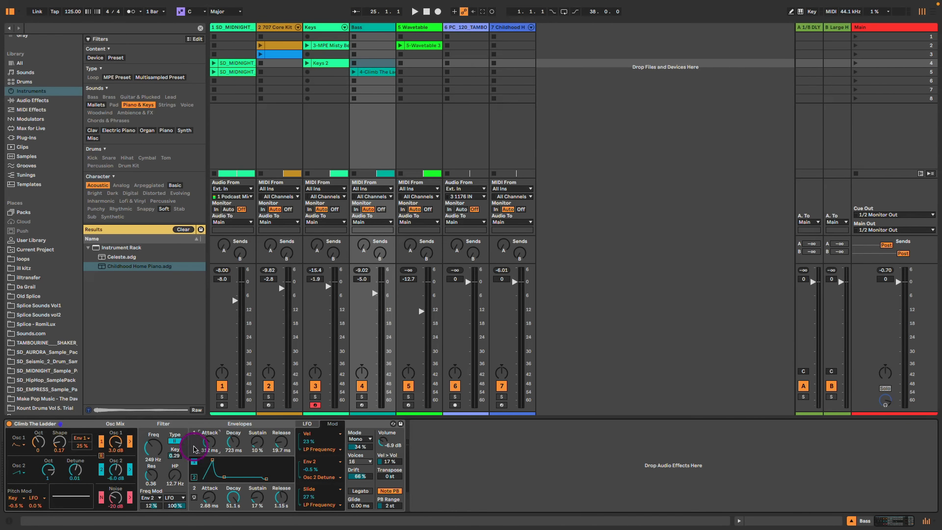
Set the Climb The Ladder filter frequency to 455 Hz and show that parameter's automation in the Arrangement View.
left_click_drag(154, 451, 153, 442)
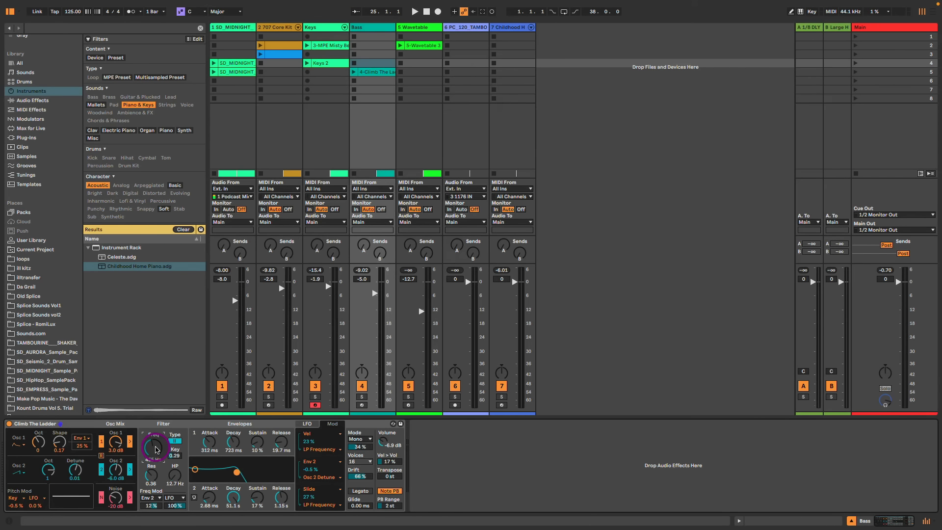
right_click(147, 448)
left_click(182, 452)
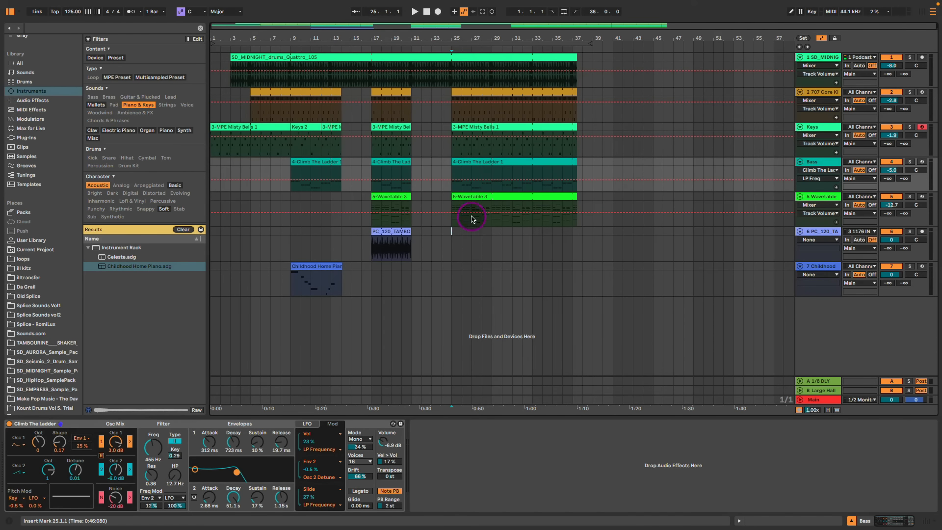
Draw a falling track volume automation ramp on the Wavetable track from bar 25 to bar 29 and play it.
left_click_drag(452, 213, 492, 222)
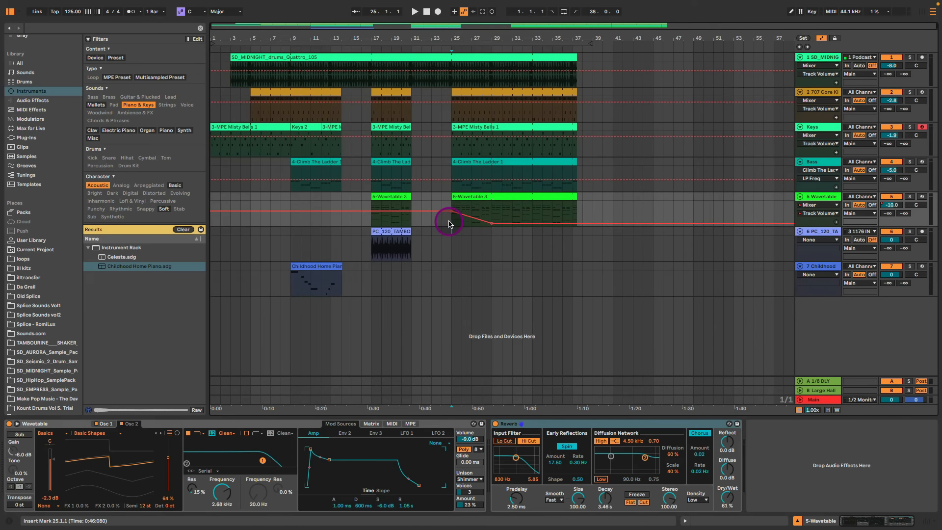
left_click(449, 224)
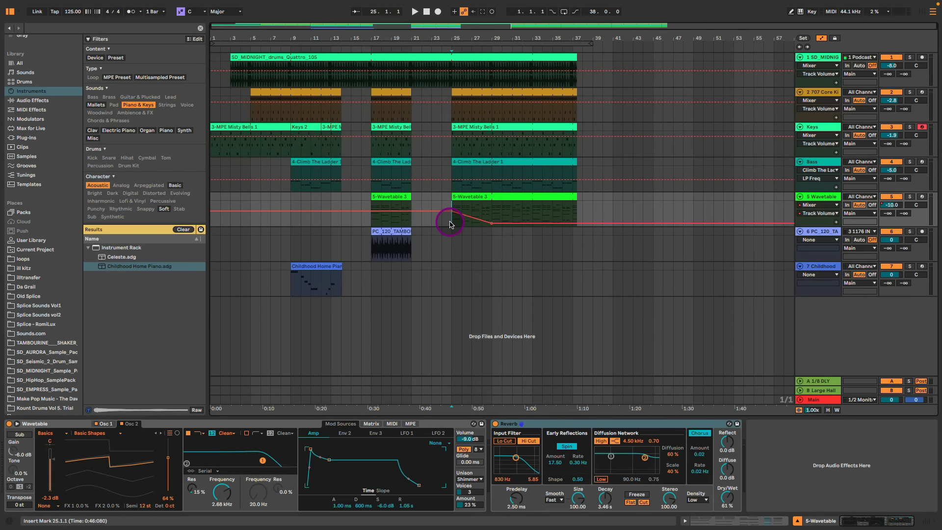
key("space")
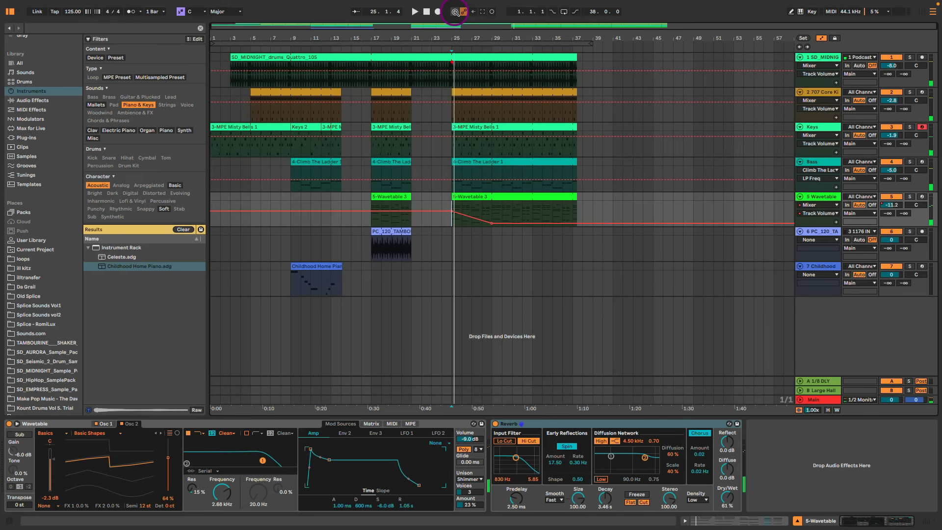
Enable automation arm and record volume fader moves on the Wavetable track from bar 25.
left_click(454, 11)
left_click(437, 11)
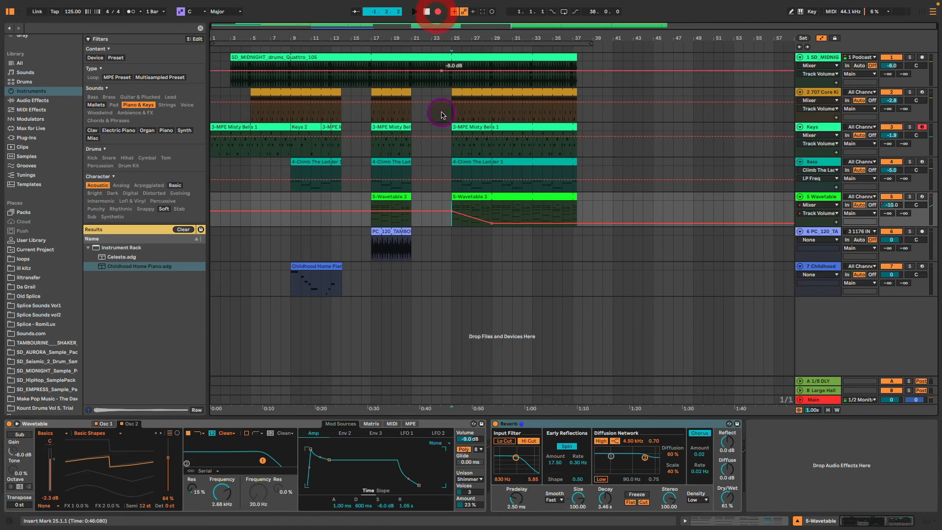
key("Tab")
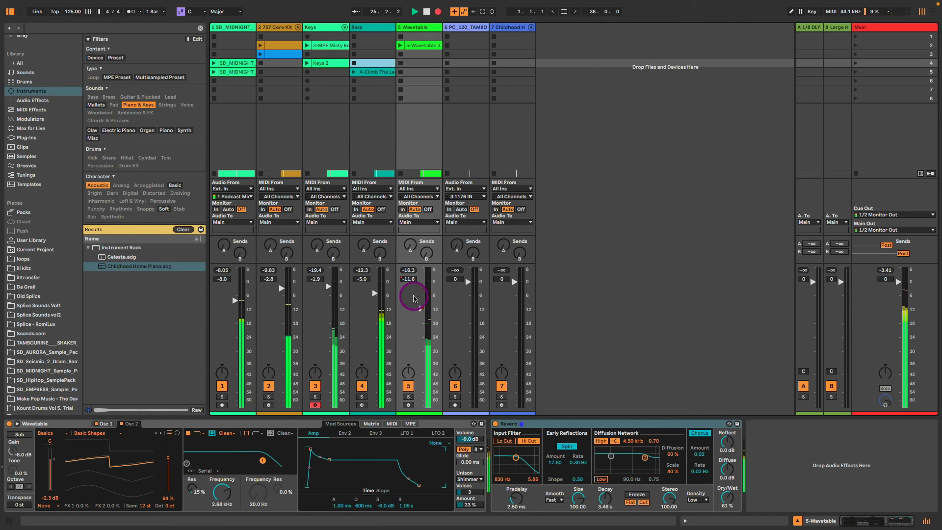
mouse_move(421, 311)
left_mouse_down()
mouse_move(422, 330)
mouse_move(427, 305)
left_mouse_up()
key("Tab")
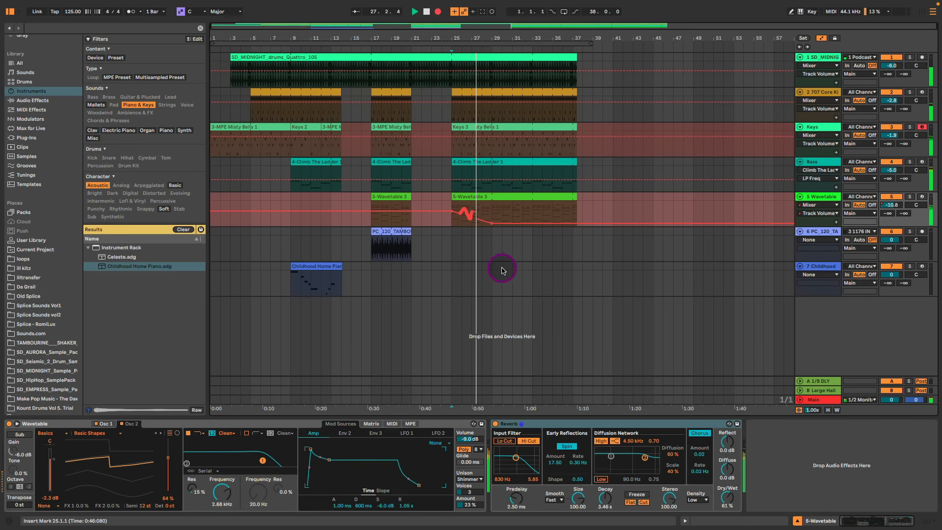
Play the Wavetable track's recorded volume automation from 25.4.1 and watch its fader follow in the Session View.
left_click_drag(471, 39, 468, 118)
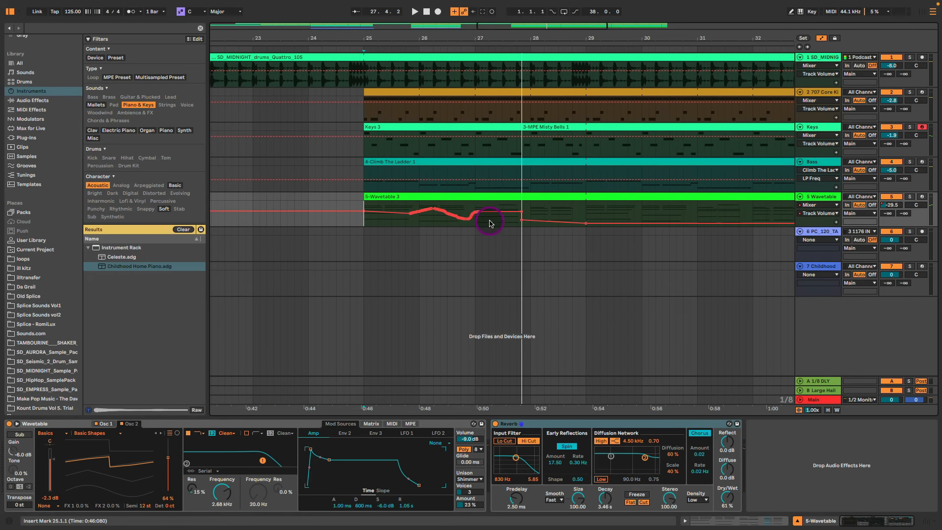
left_click(407, 225)
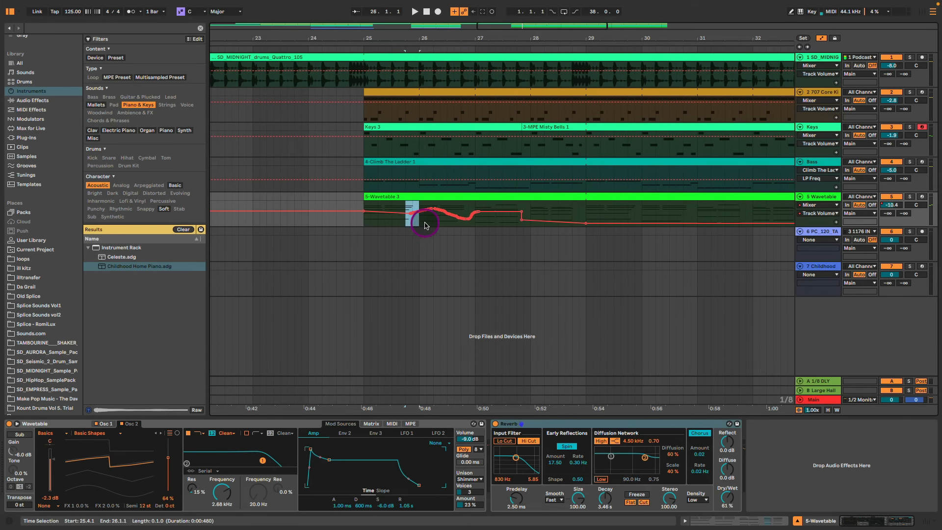
left_click(407, 225)
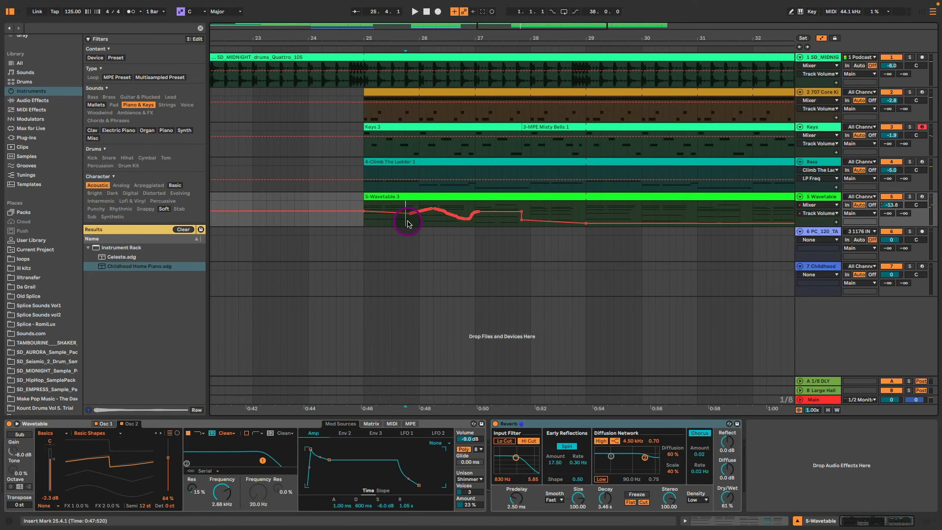
key("space")
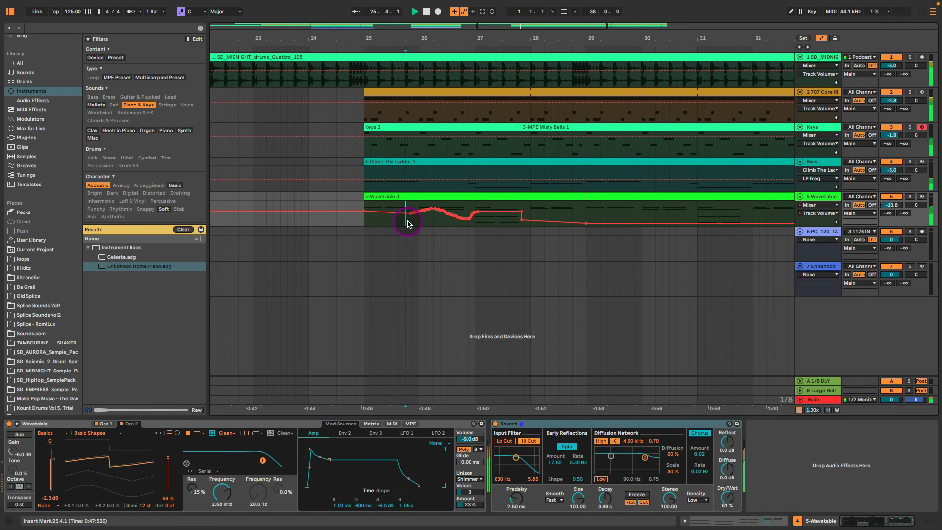
key("Tab")
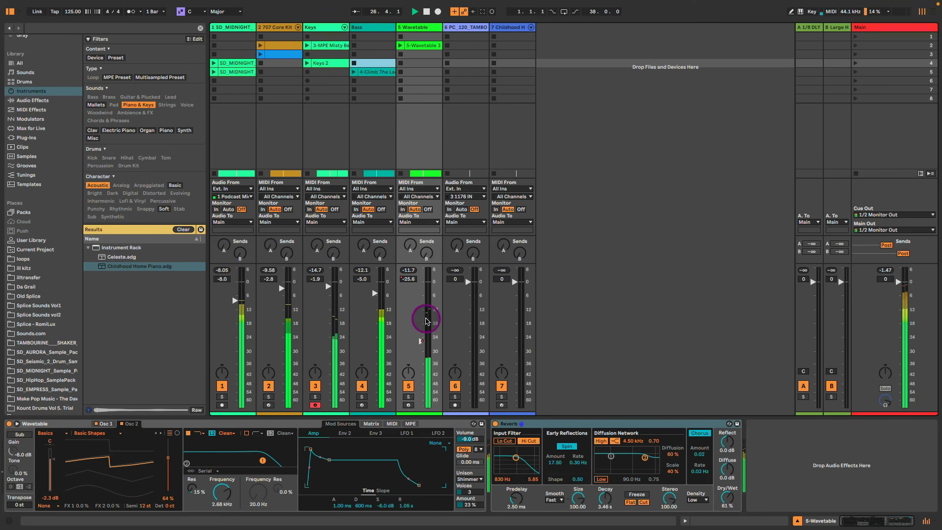
key("Tab")
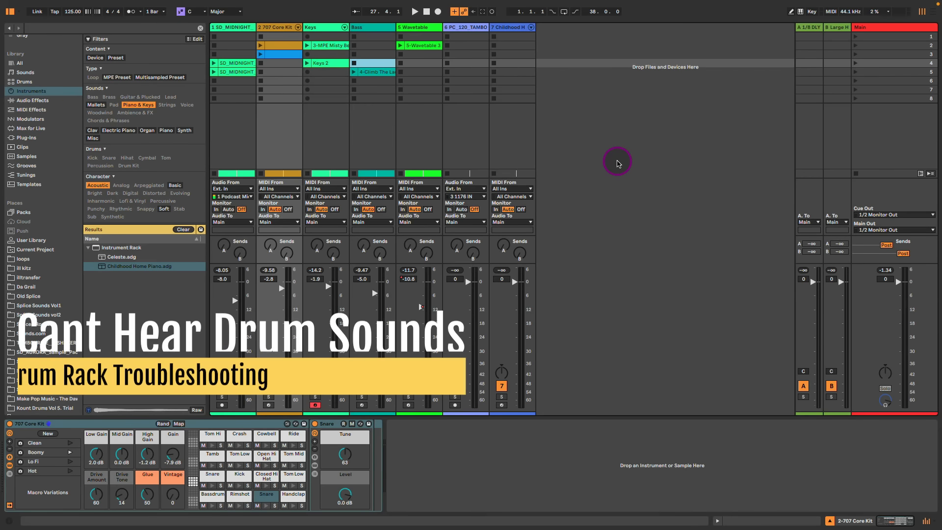
Arm the 707 Core Kit track, enable the computer MIDI keyboard and play a test note.
left_click(268, 25)
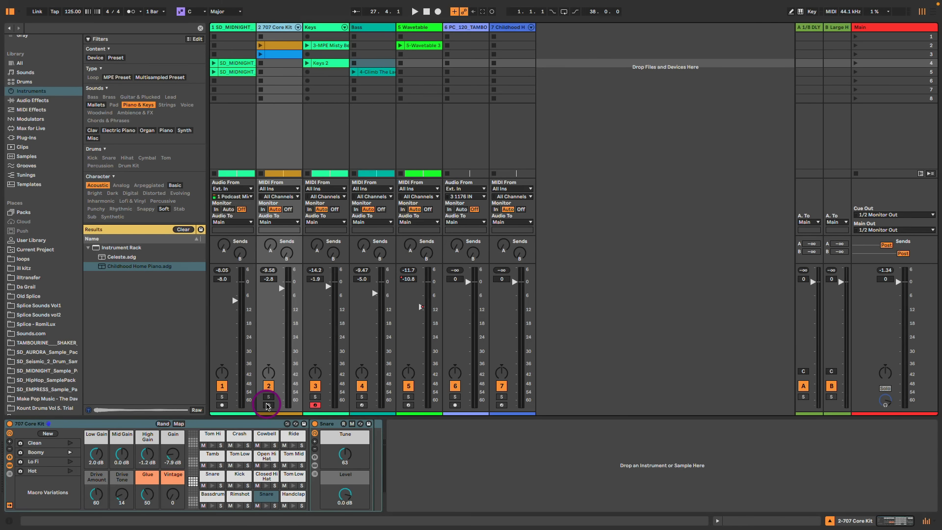
left_click(268, 405)
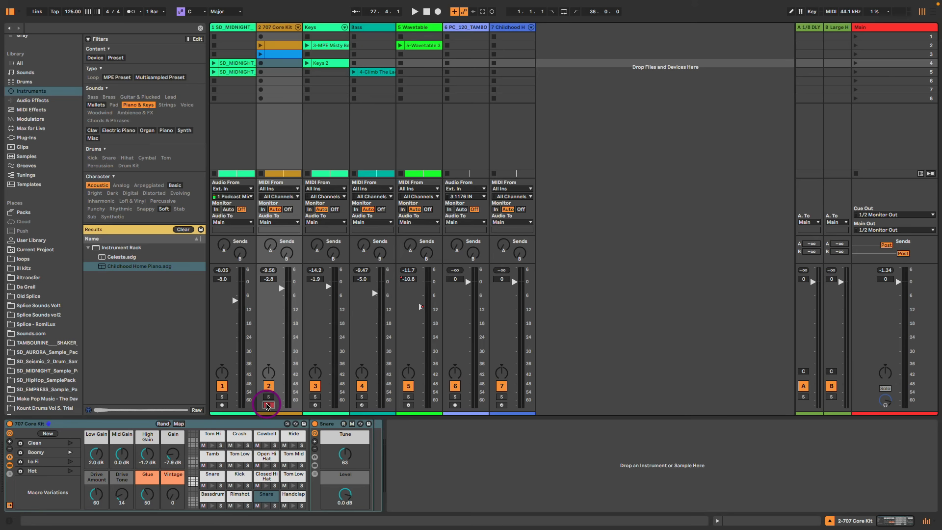
left_click(801, 11)
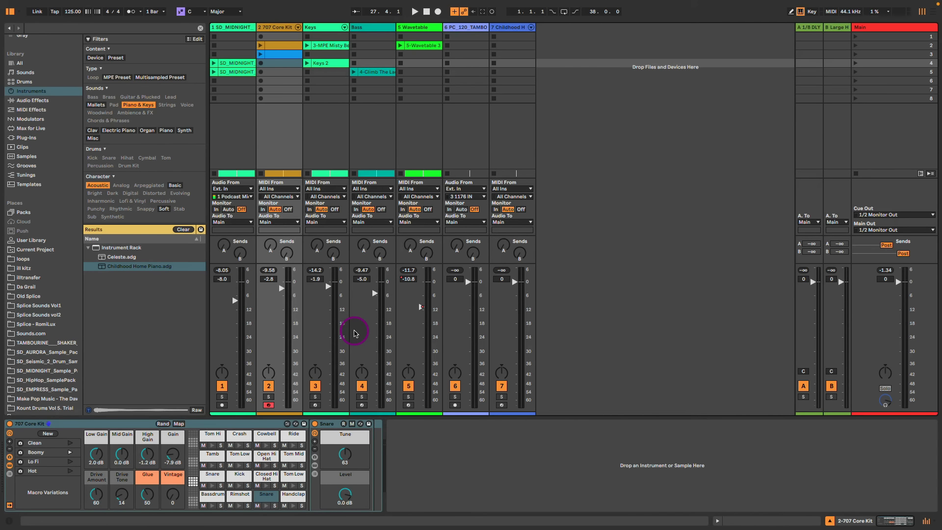
key("a")
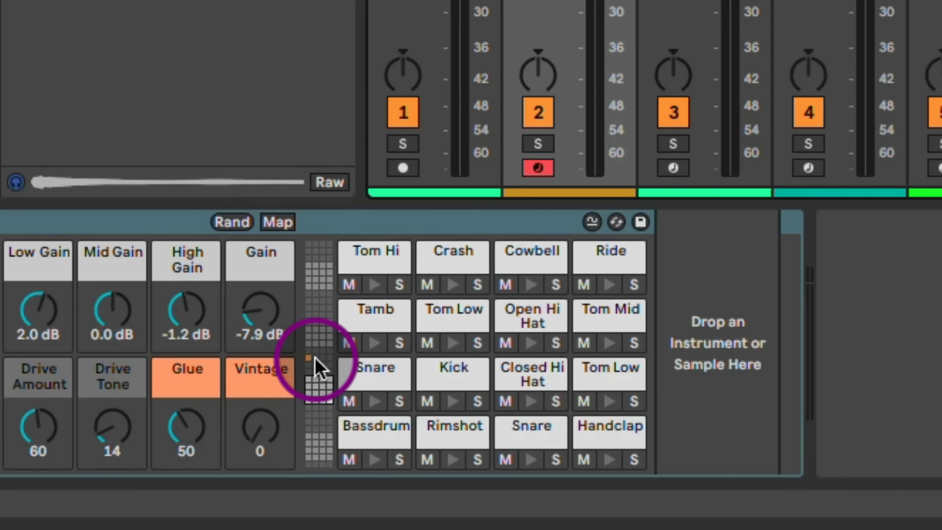
Shift the computer MIDI keyboard down to octave C1 to D2, show the kit's filled pads and trigger the Bassdrum.
left_click(315, 357)
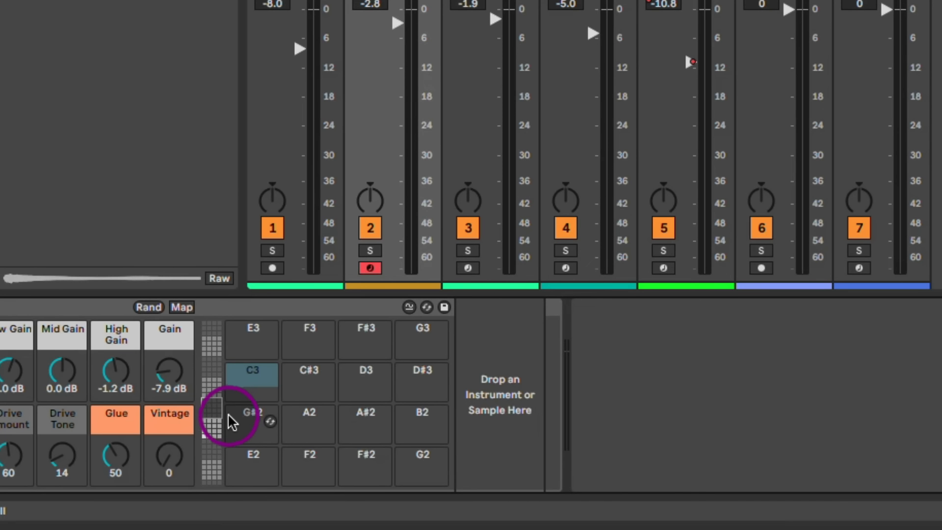
key("z")
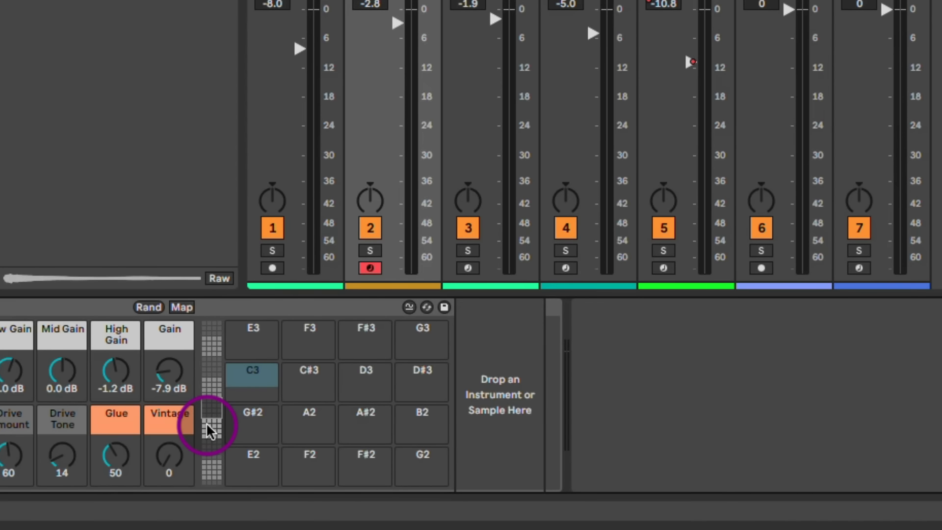
key("z")
key("a")
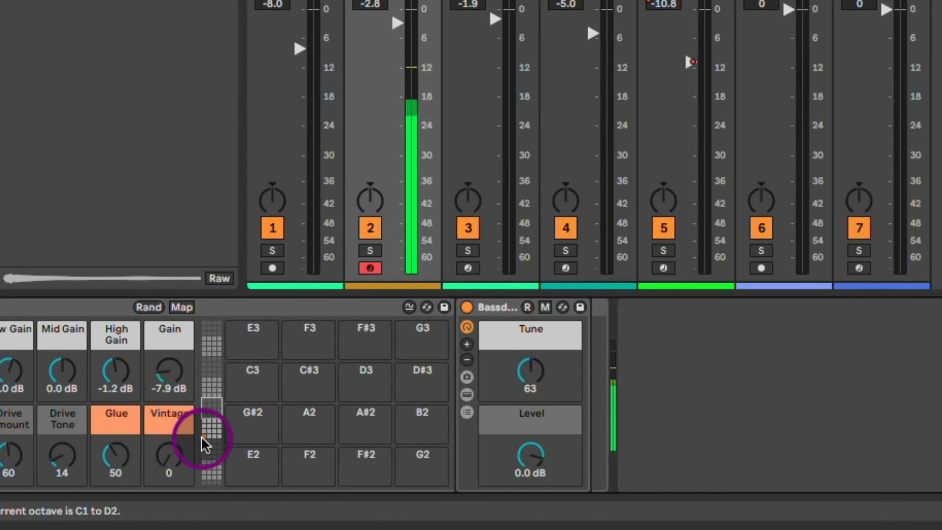
left_click(206, 431)
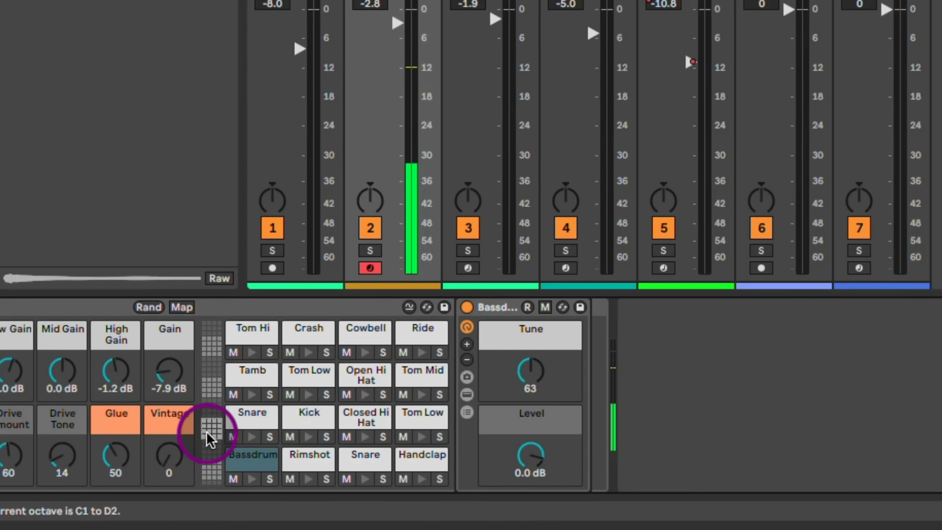
left_click(248, 460)
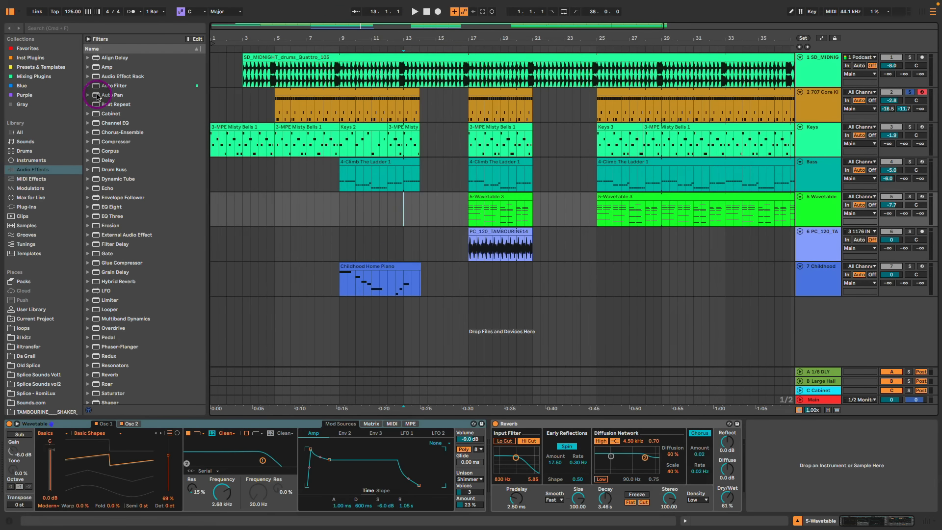
left_click(76, 6)
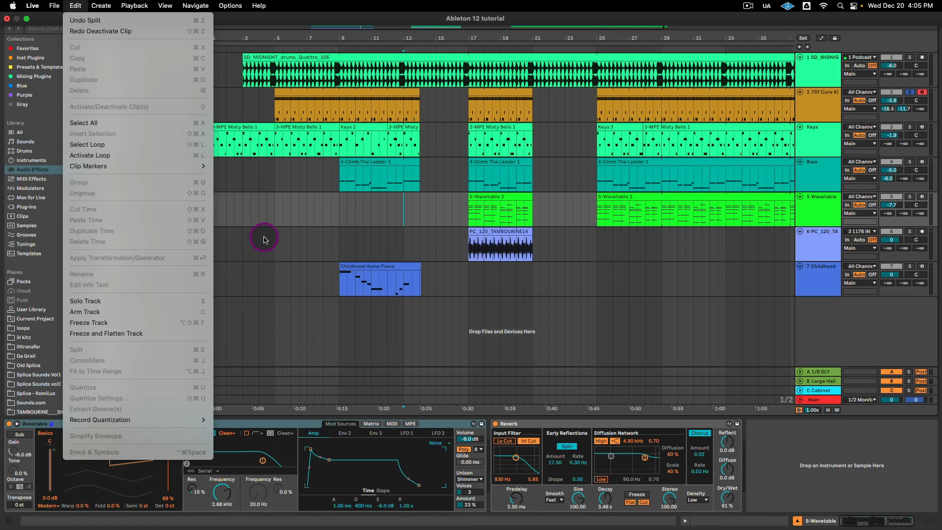
left_click(338, 226)
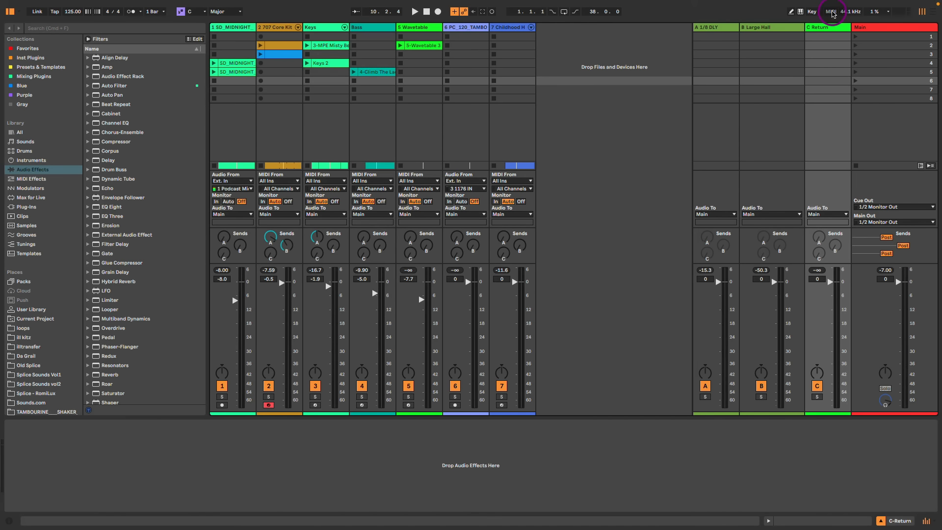
Map the Wavetable track's volume to a MIDI controller, leave MIDI mapping and turn on key mapping mode.
left_click(832, 11)
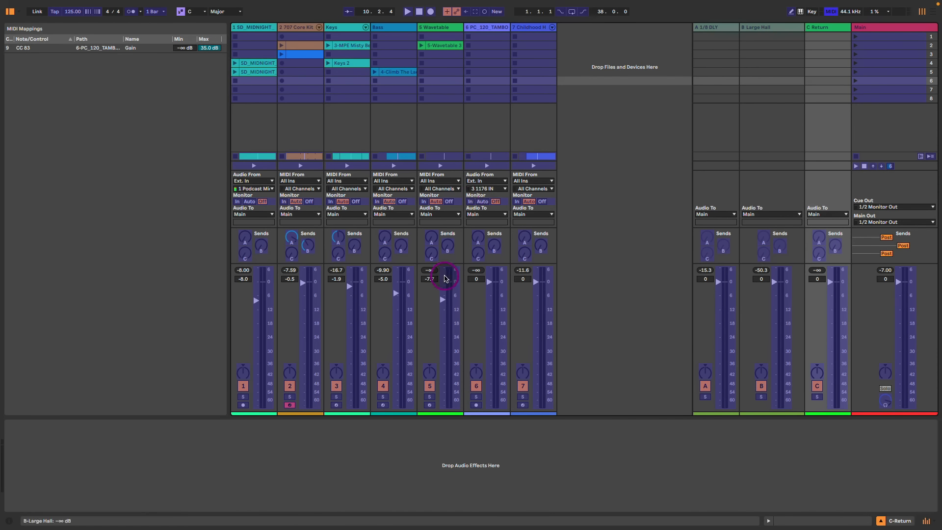
left_click(443, 301)
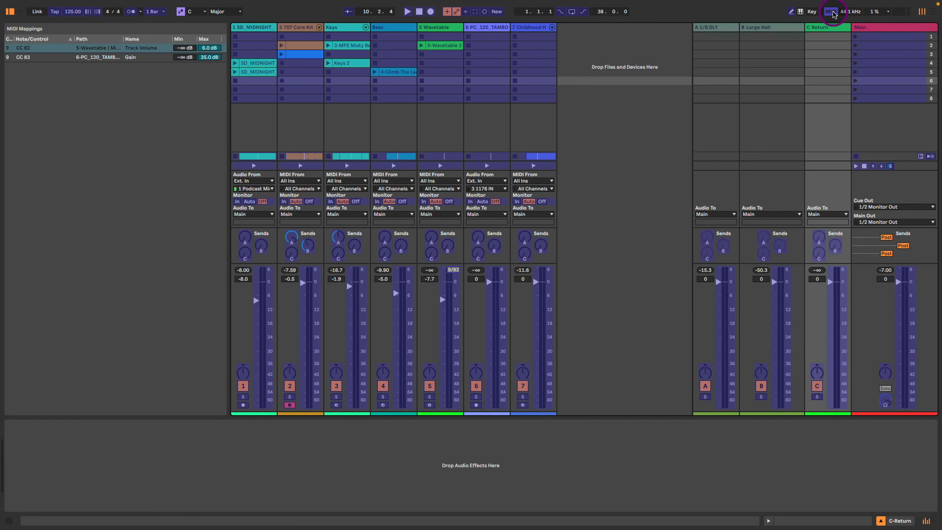
left_click(835, 14)
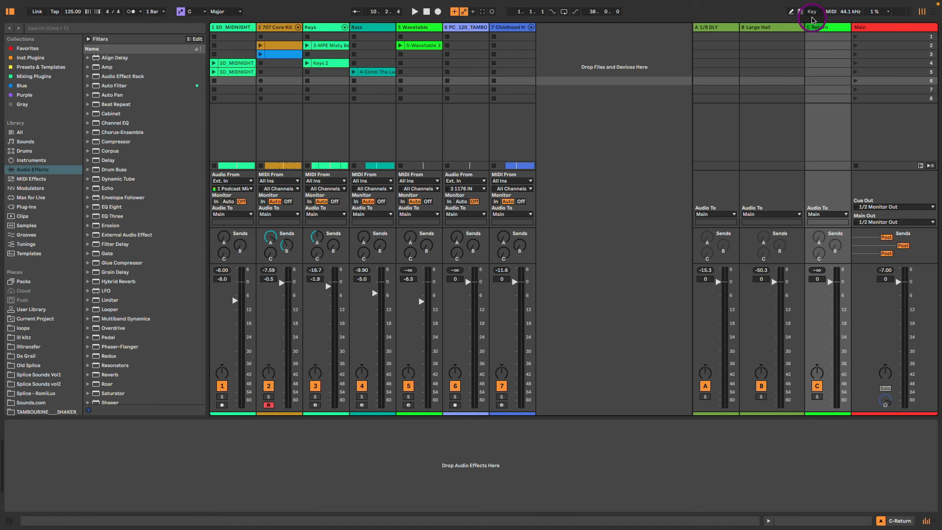
left_click(813, 12)
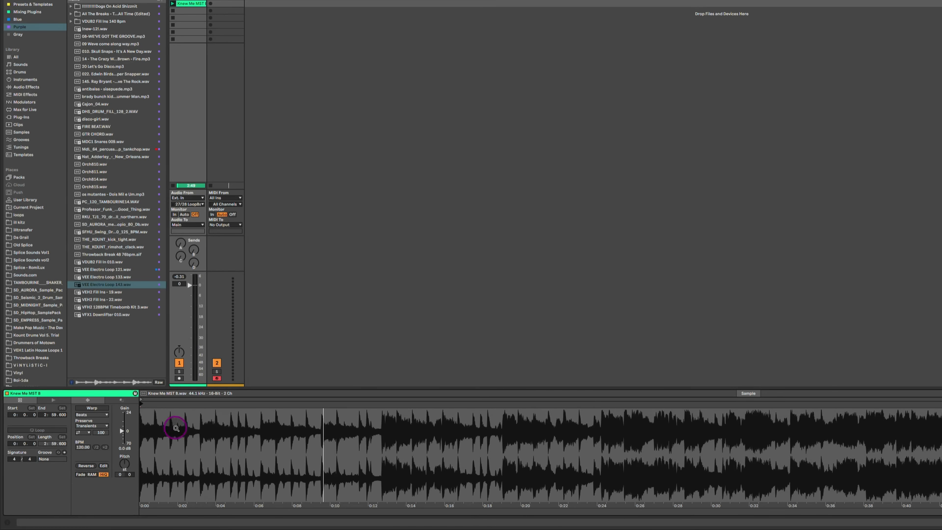
Launch the Knew Me MST B clip and move its start marker to the beat at 0:12.719.
mouse_move(175, 427)
left_mouse_down()
mouse_move(174, 467)
mouse_move(177, 427)
left_mouse_up()
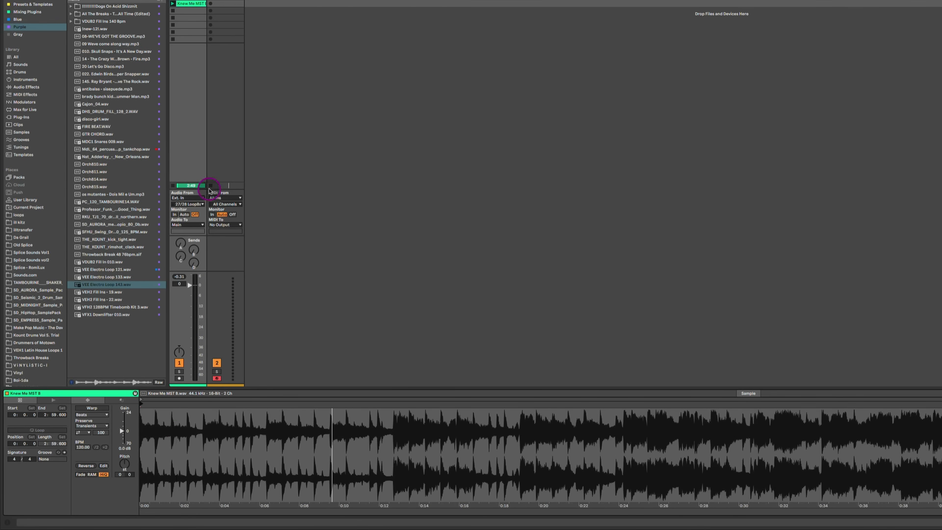
left_click(173, 3)
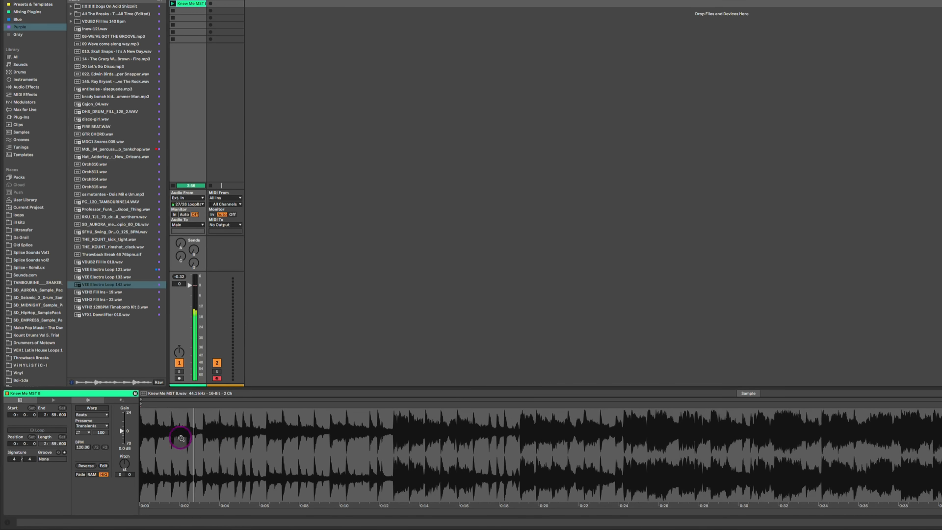
mouse_move(143, 407)
left_mouse_down()
mouse_move(399, 419)
mouse_move(107, 454)
mouse_move(211, 442)
mouse_move(625, 432)
mouse_move(609, 422)
mouse_move(296, 417)
mouse_move(407, 421)
mouse_move(388, 402)
mouse_move(251, 435)
mouse_move(254, 419)
mouse_move(235, 404)
mouse_move(238, 411)
left_mouse_up()
key("space")
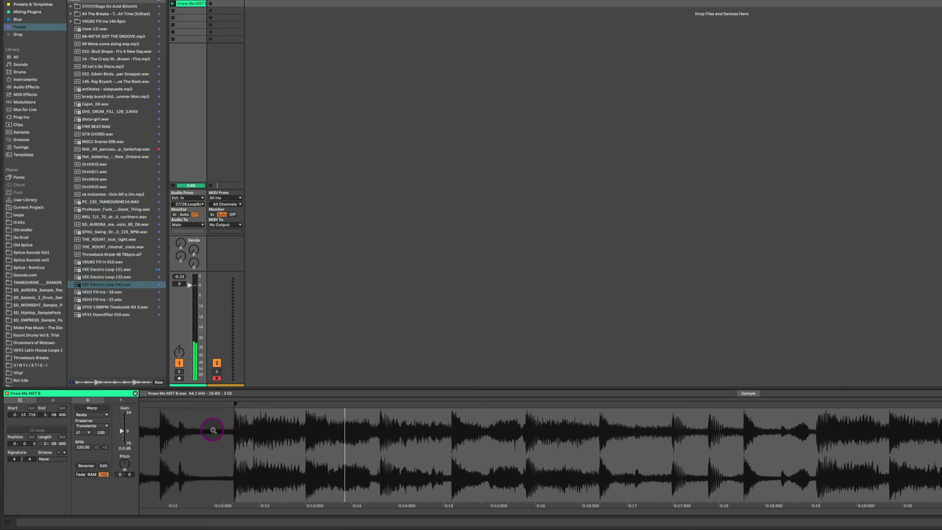
Set 1.1.1 at the Knew Me MST B clip's start marker and apply Warp From Here at its first warp marker.
left_click_drag(210, 427, 316, 416)
right_click(309, 403)
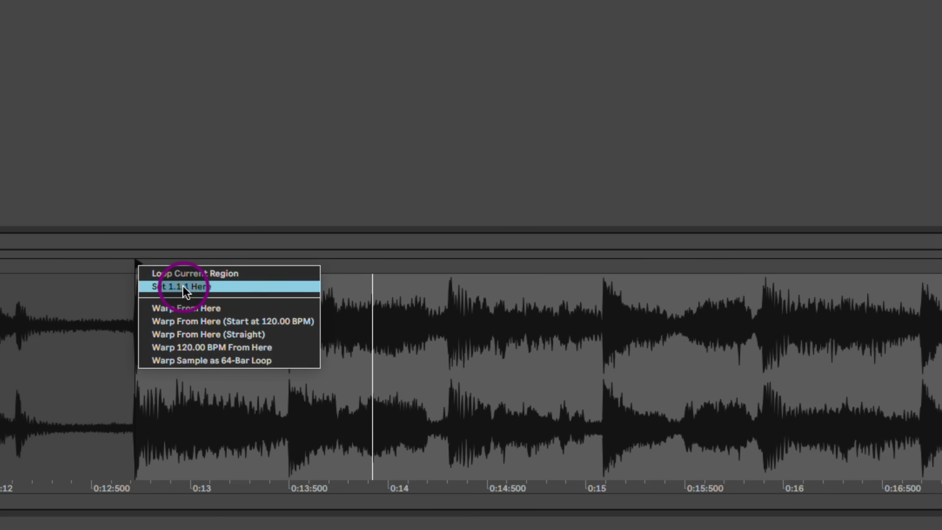
left_click(182, 286)
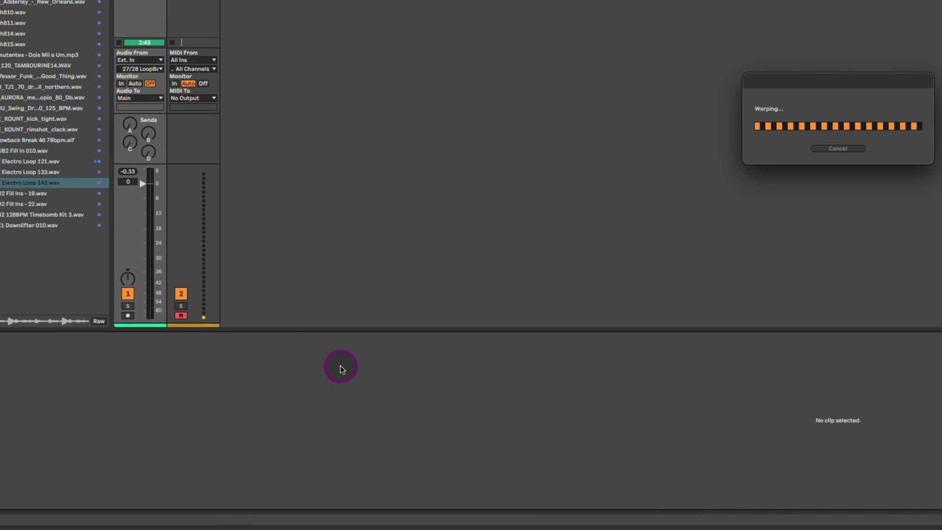
left_click_drag(243, 348, 251, 242)
left_click_drag(165, 348, 282, 422)
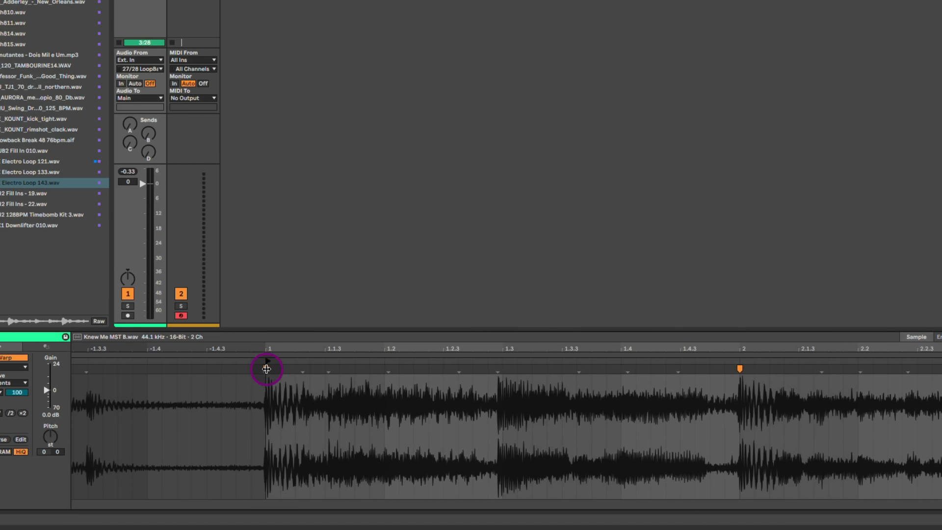
right_click(266, 369)
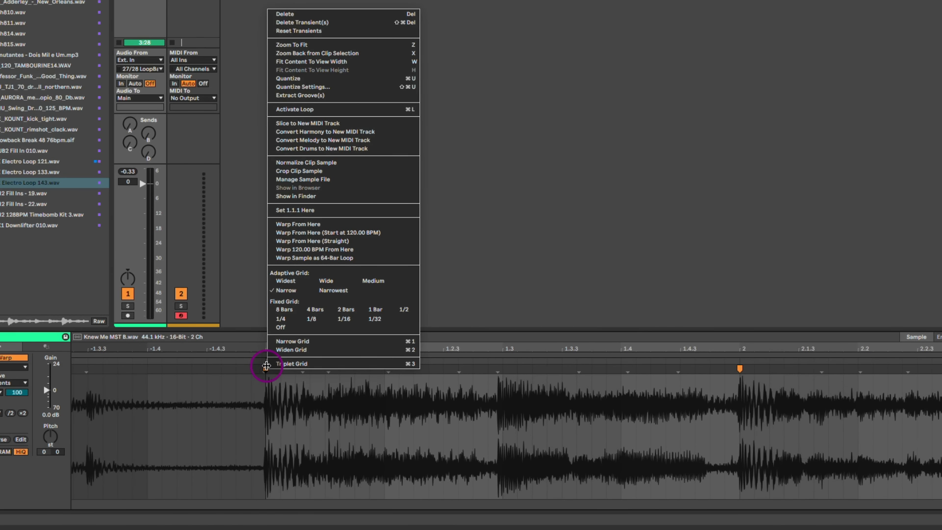
left_click(356, 225)
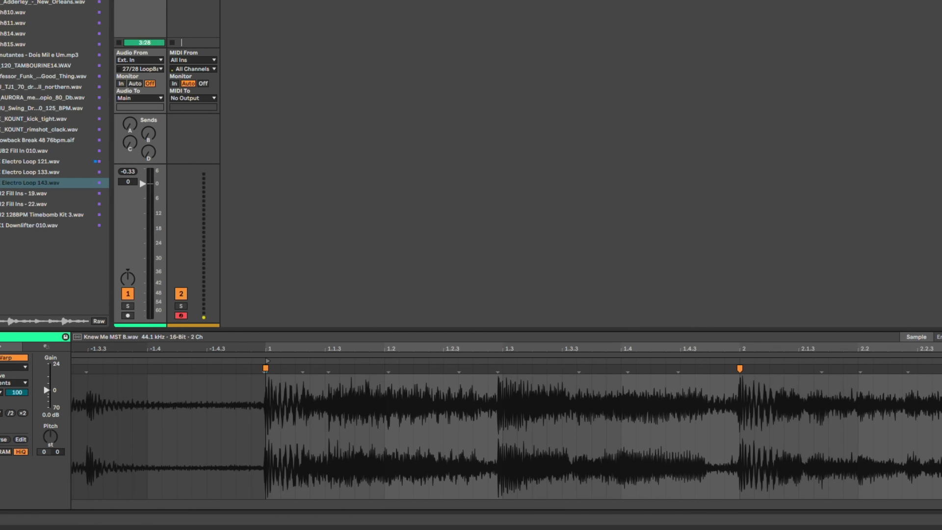
Play the warped clip with track 1's volume lowered to -6.8 dB and set the clip's warp mode to Complex Pro.
key("space")
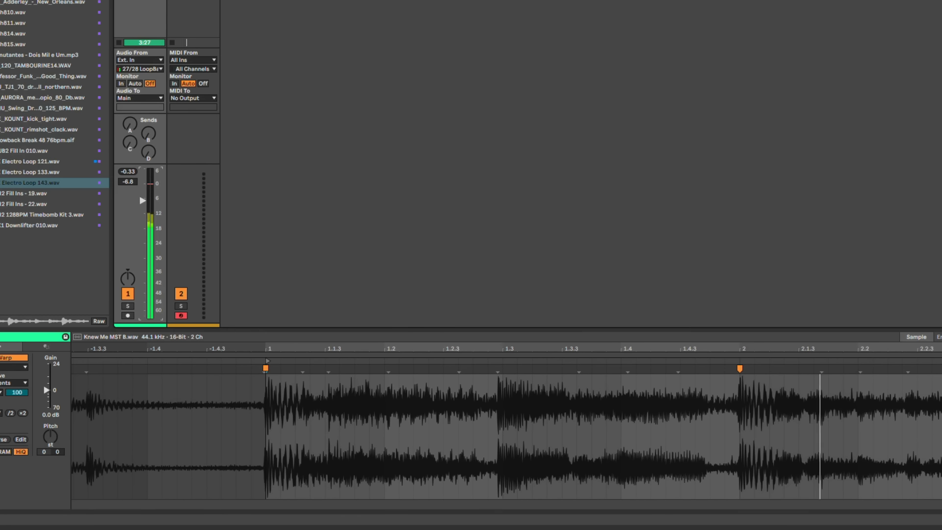
left_click_drag(143, 214, 190, 267)
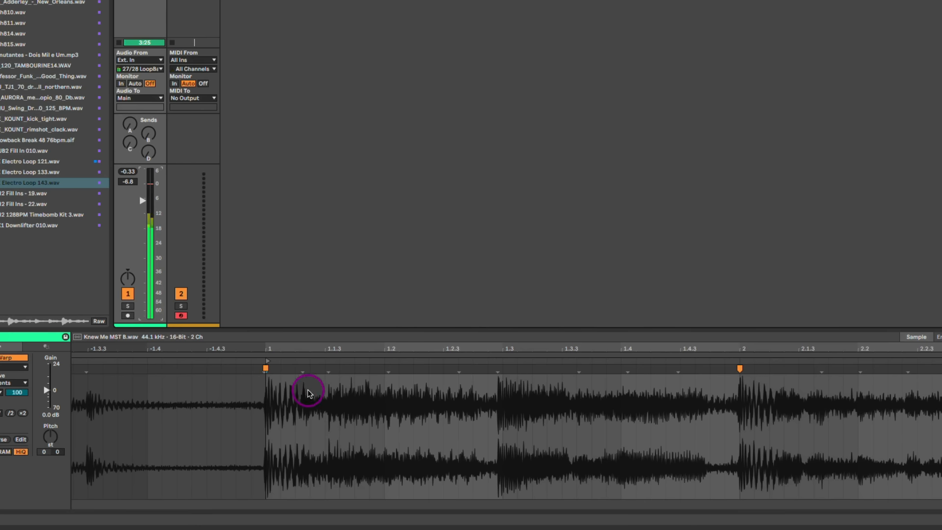
left_click_drag(312, 349, 294, 349)
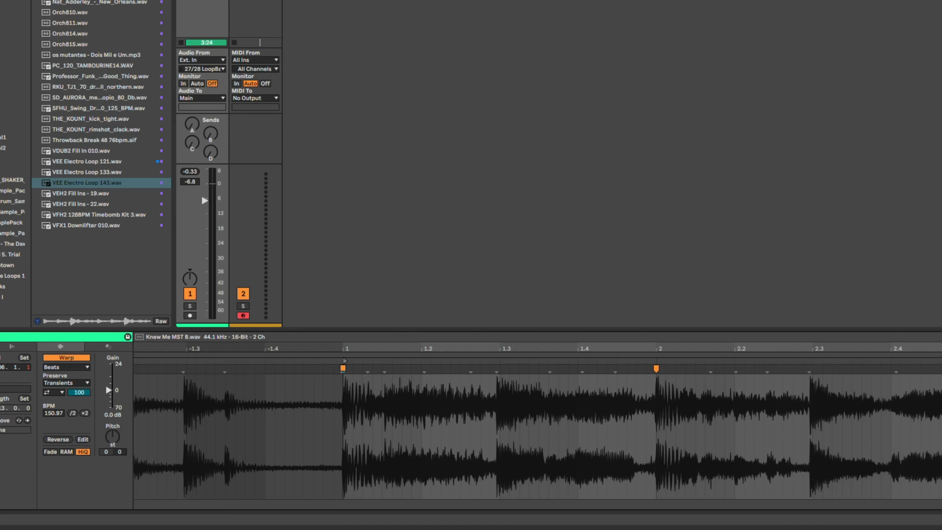
left_click(67, 369)
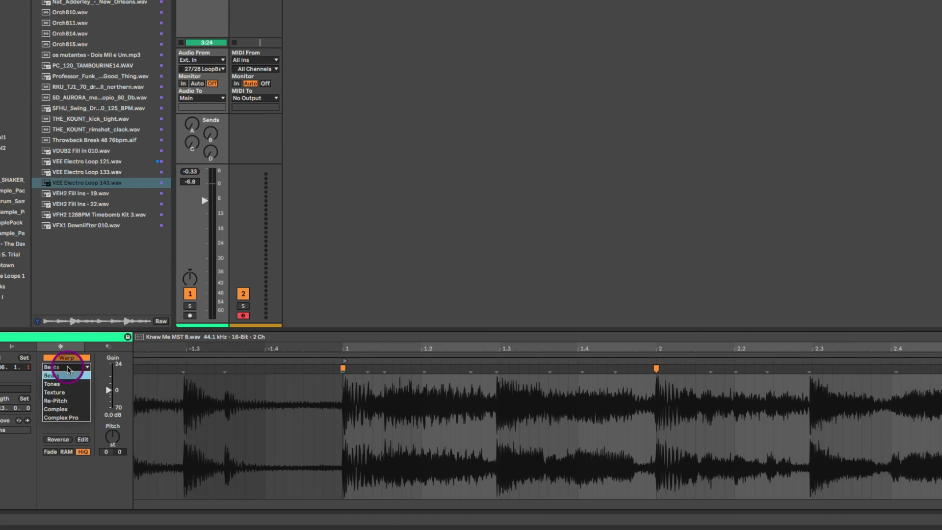
left_click(74, 417)
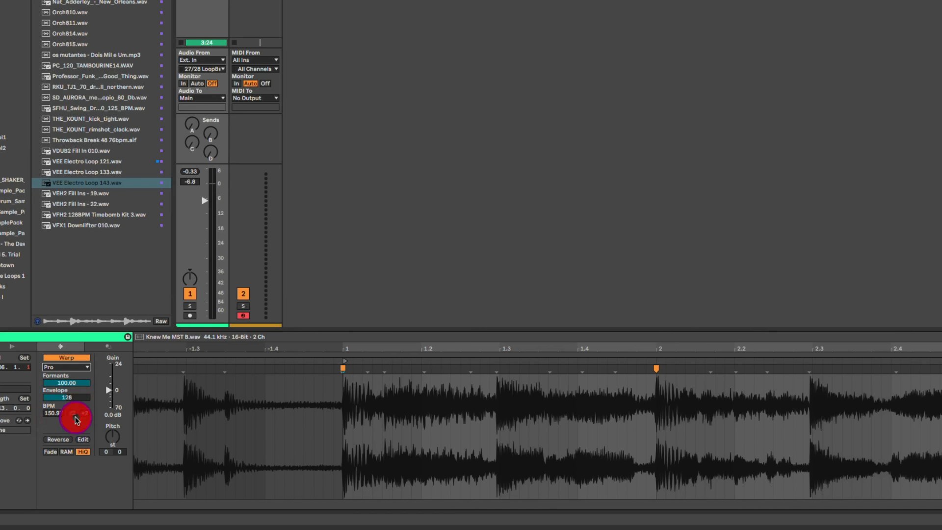